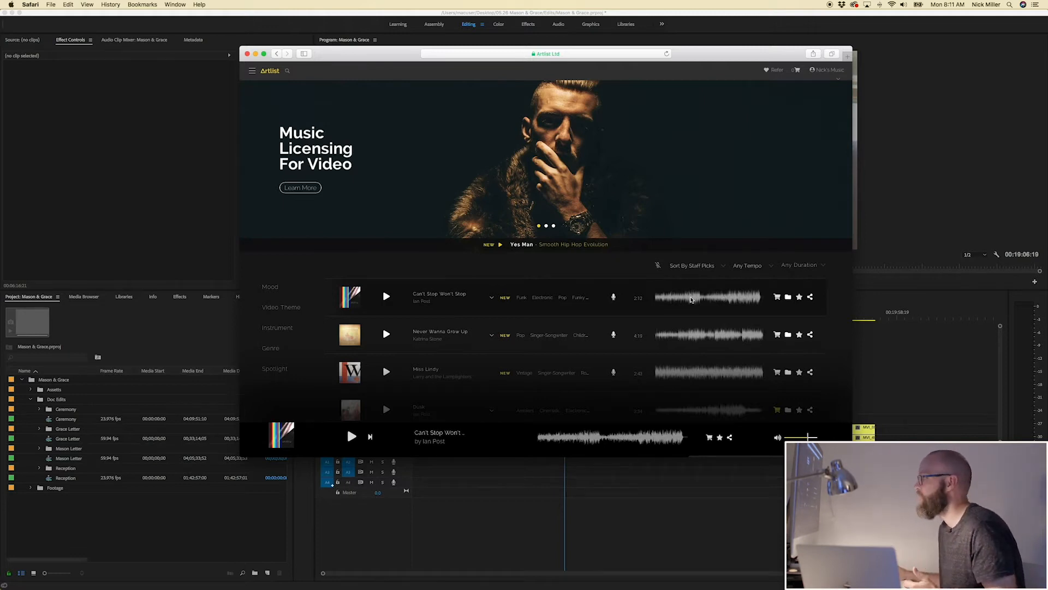
Browse the Artlist song list and search the music library for "jaz"
scroll(676, 328, down, 3)
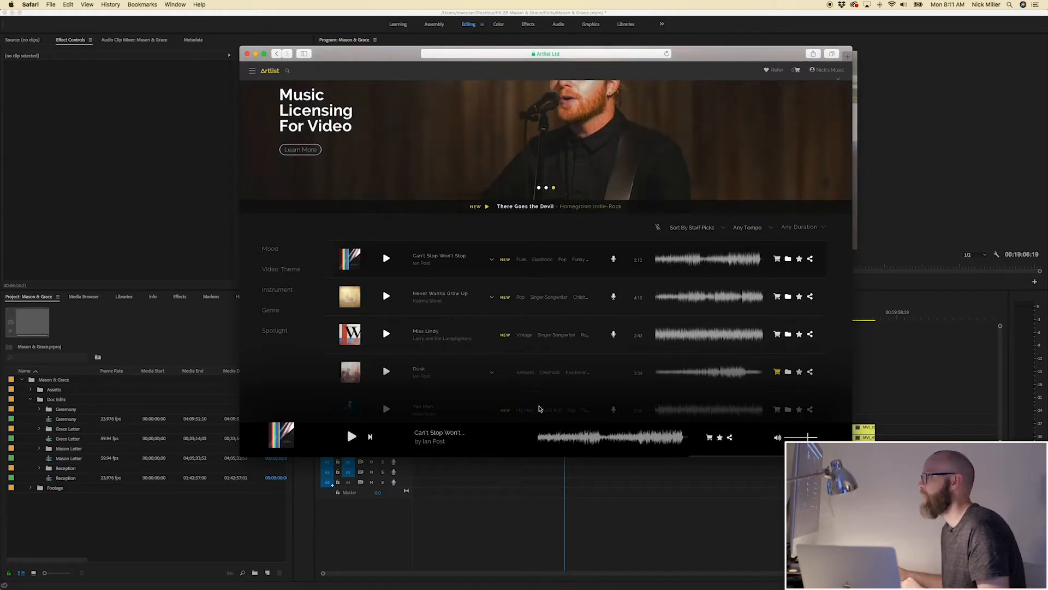
scroll(718, 374, down, 3)
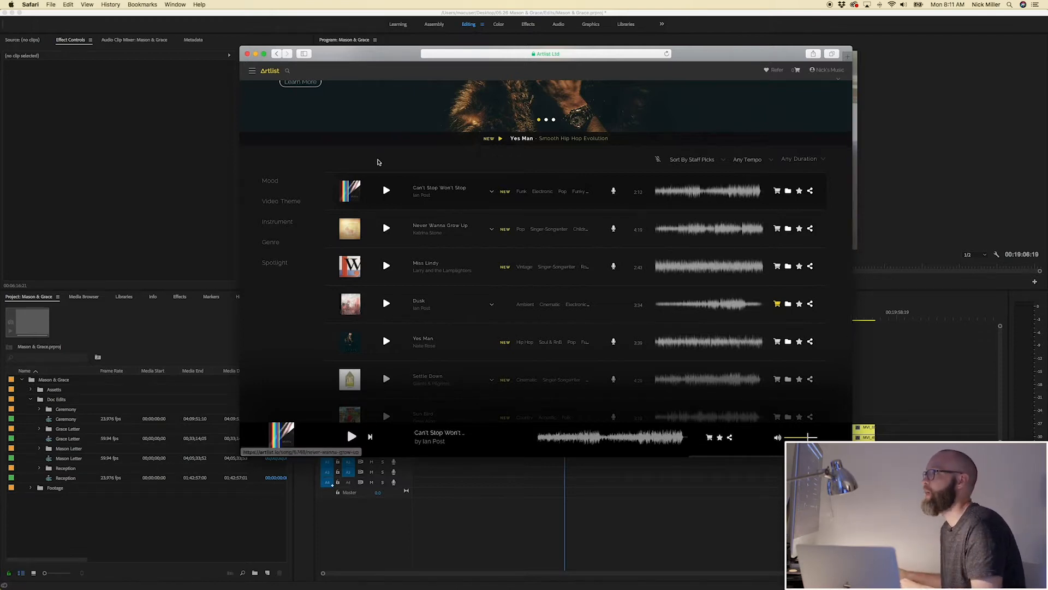
scroll(356, 159, up, 5)
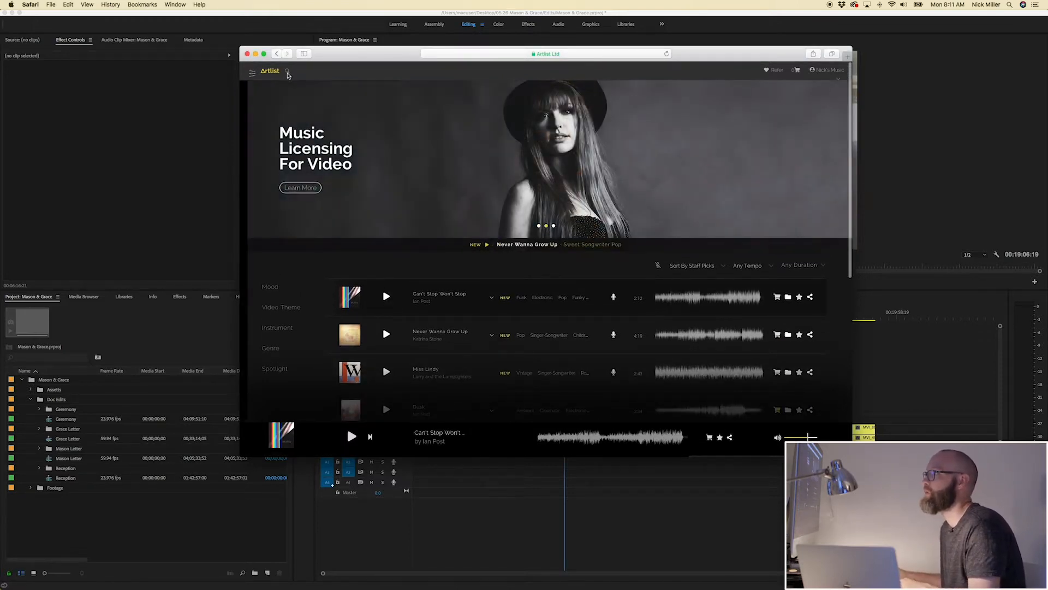
click(287, 71)
click(301, 119)
text(jaz)
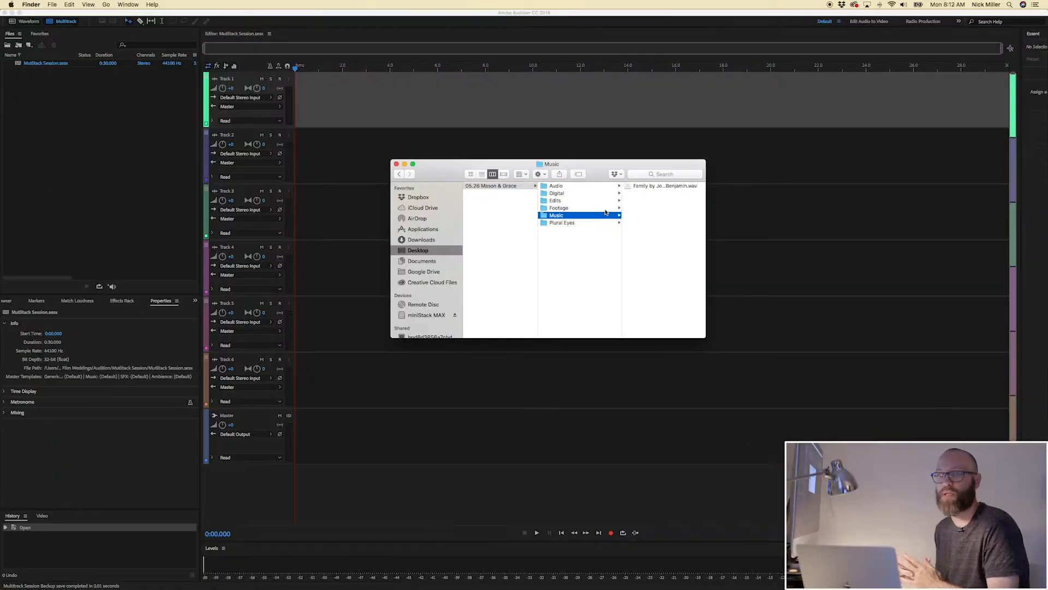
Import Family by Josh Leake - Benjamin.wav from the project's Music folder into Audition's file list and return to Audition
click(653, 188)
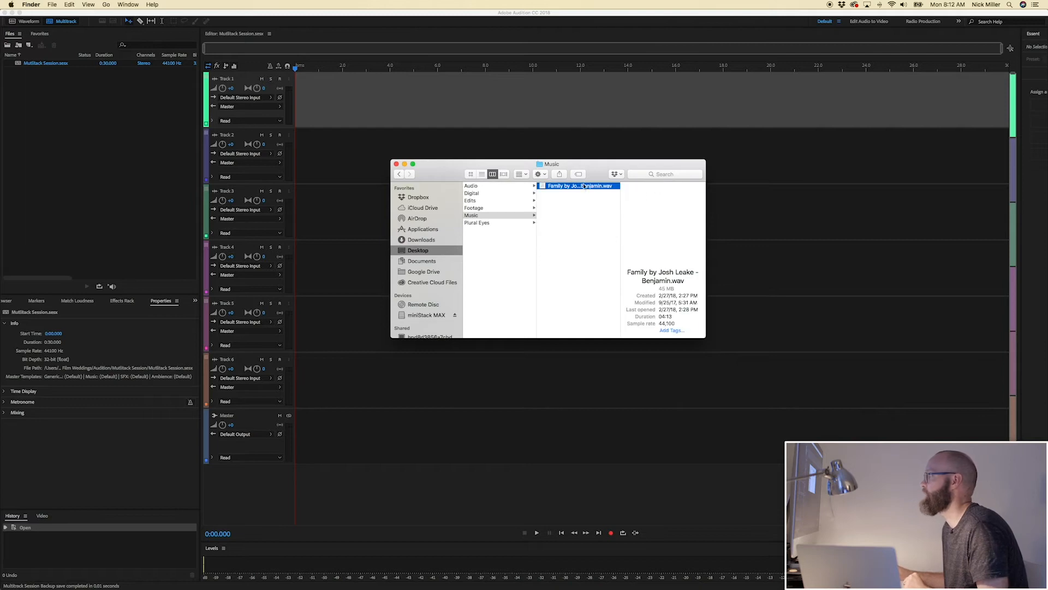
drag(583, 186, 113, 100)
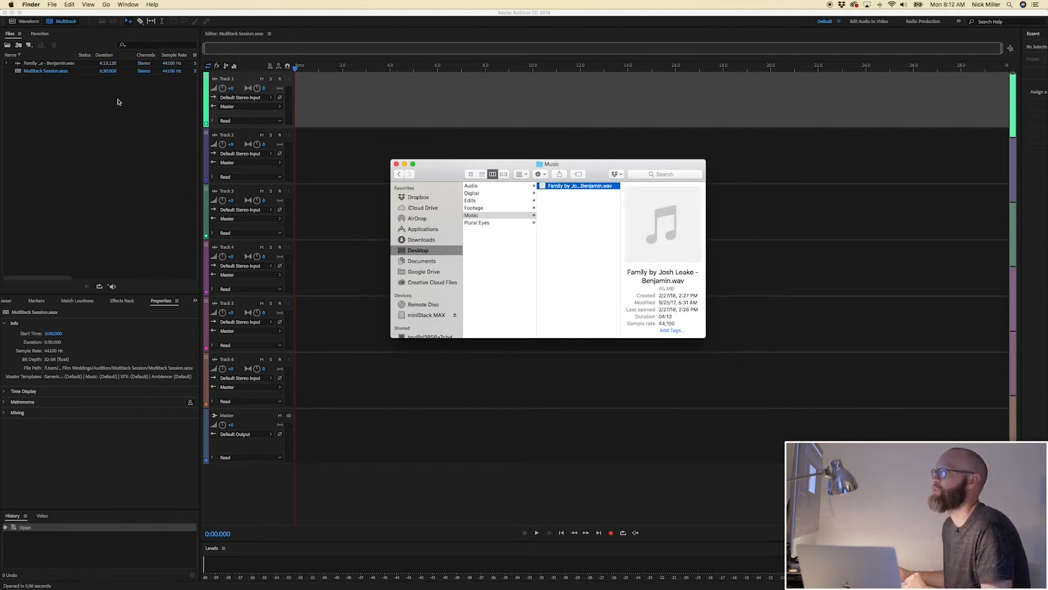
click(396, 164)
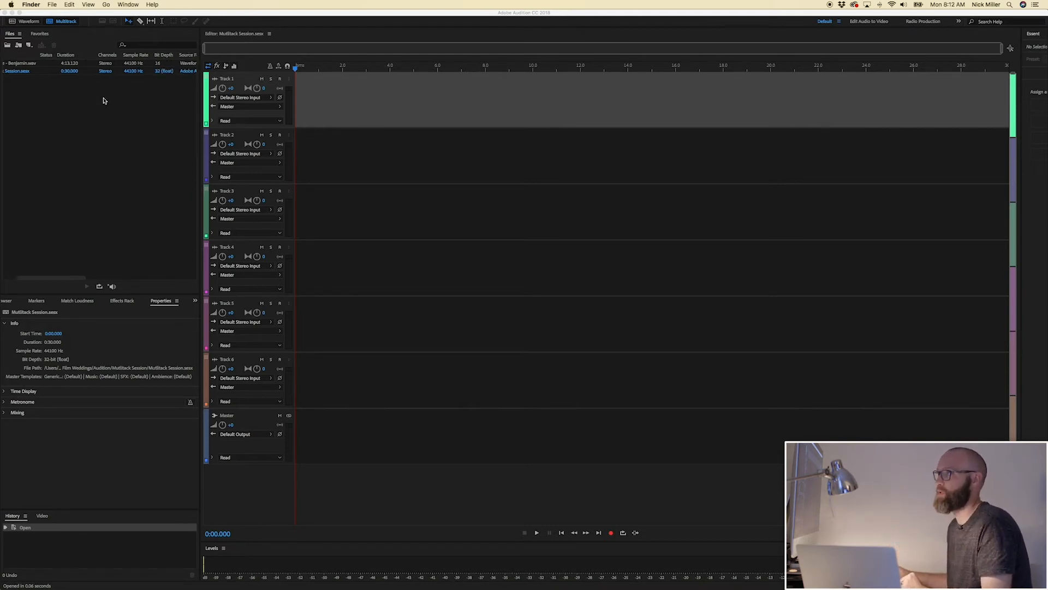
click(61, 81)
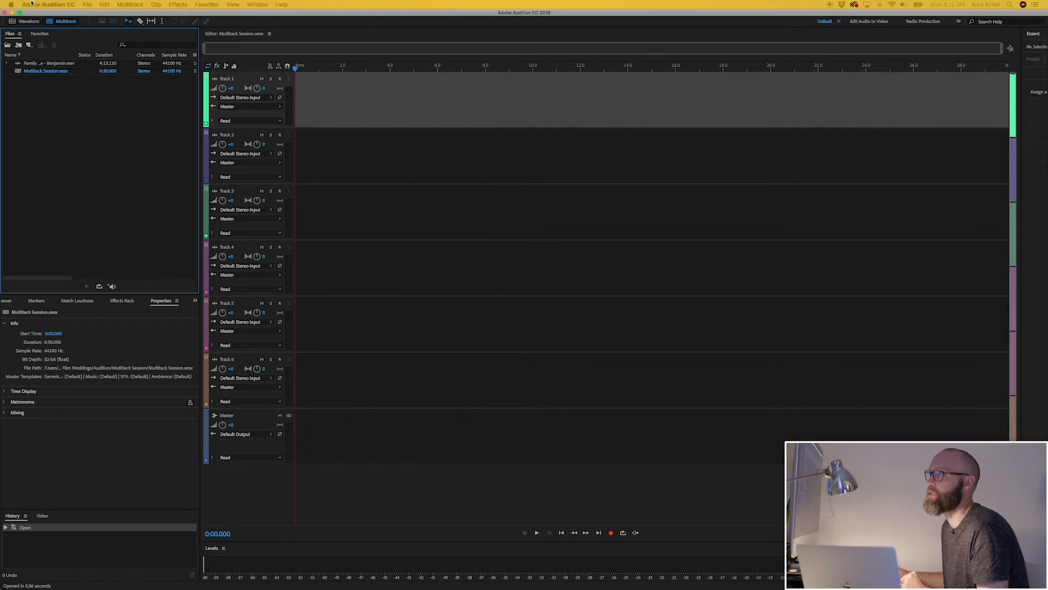
click(86, 6)
mouse_move(96, 15)
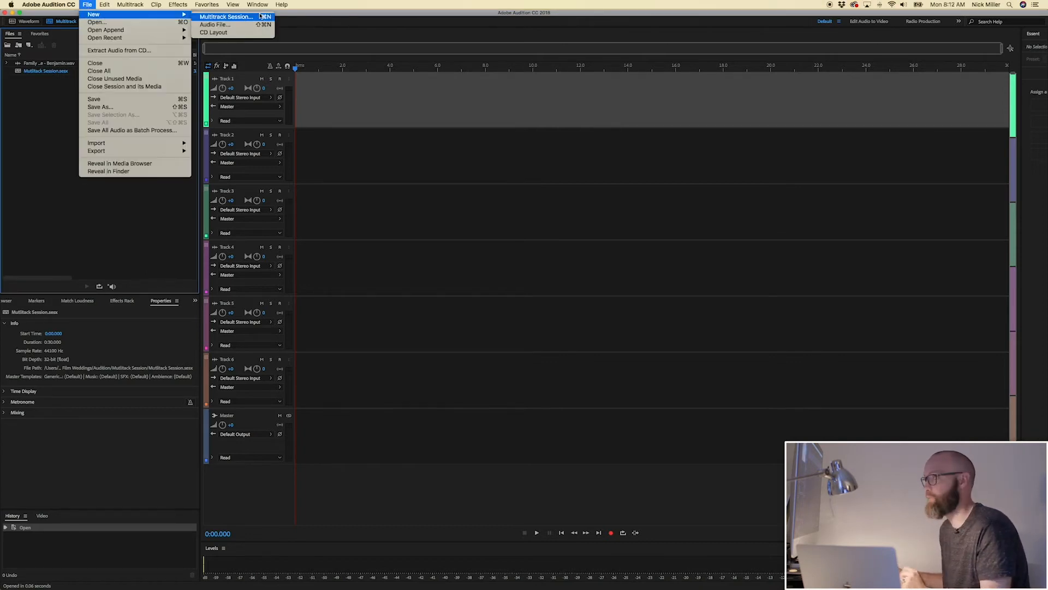
click(424, 100)
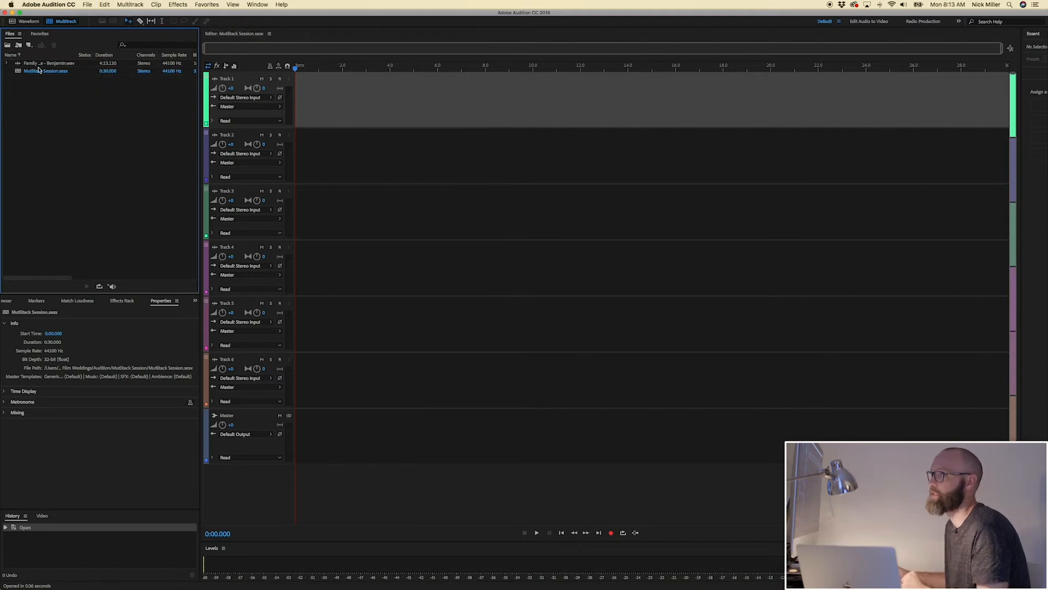
Place the imported song at the start of Track 1 and enable Remix for the clip
drag(32, 66, 304, 88)
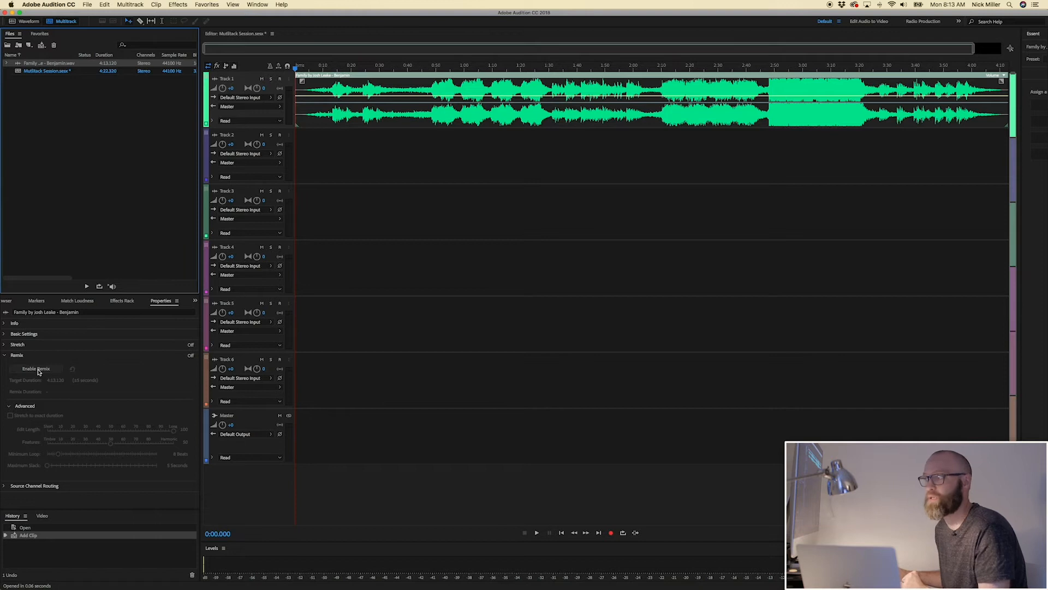
click(38, 371)
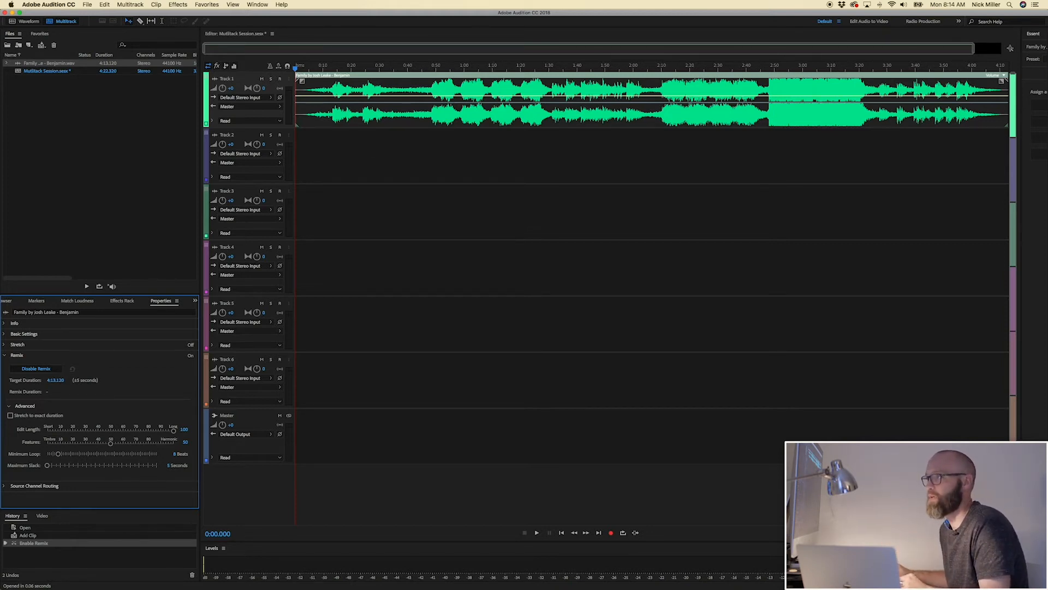
Set the clip's Remix target duration to 5:00.120
click(50, 381)
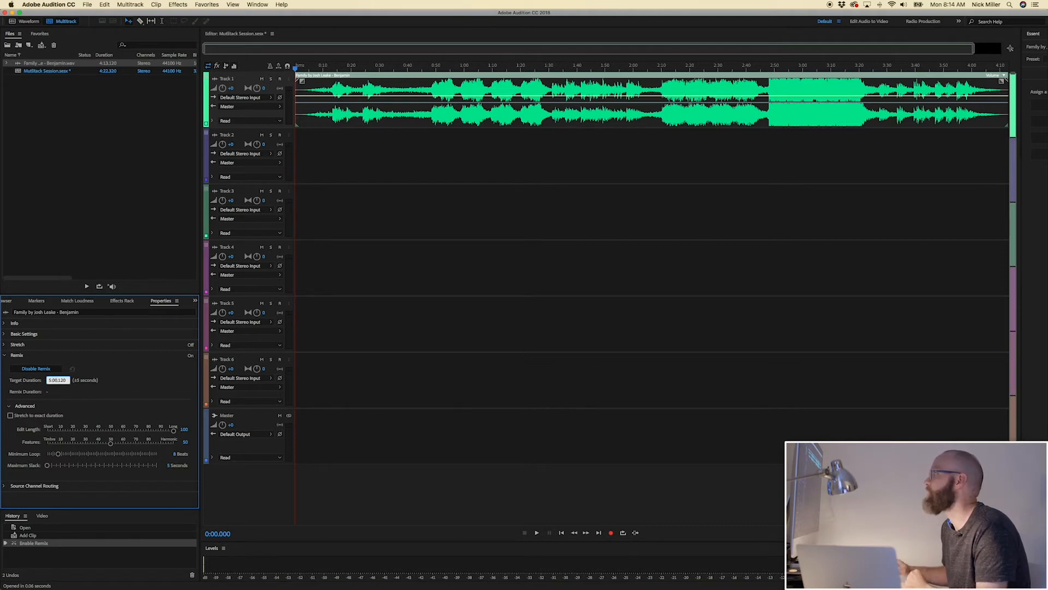
text(5:00.120)
key(Return)
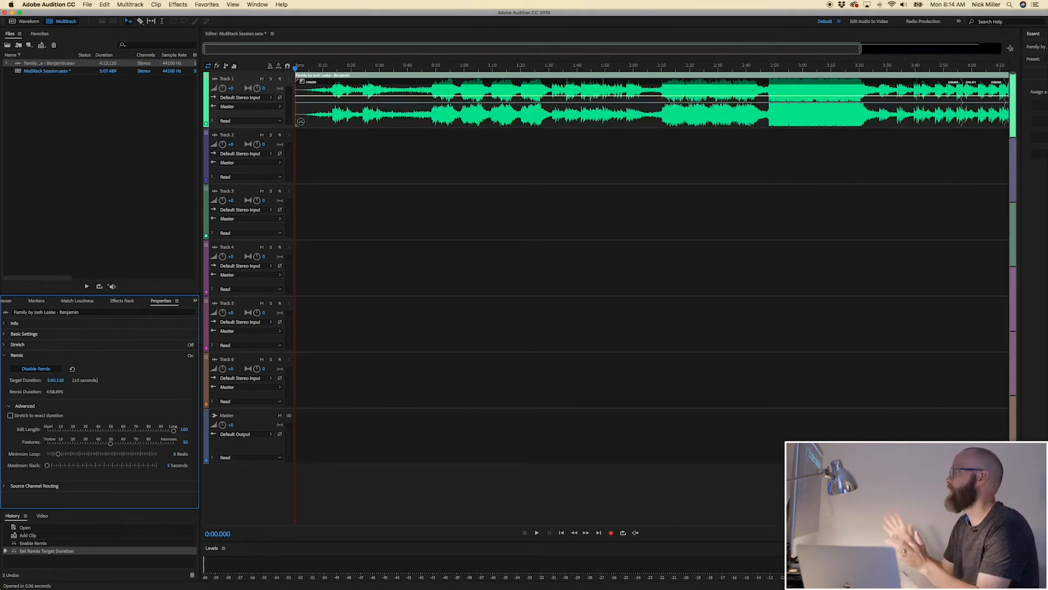
Play the remixed clip from about 3:54 across its first added transition to check how the loop sounds
scroll(684, 126, right, 5)
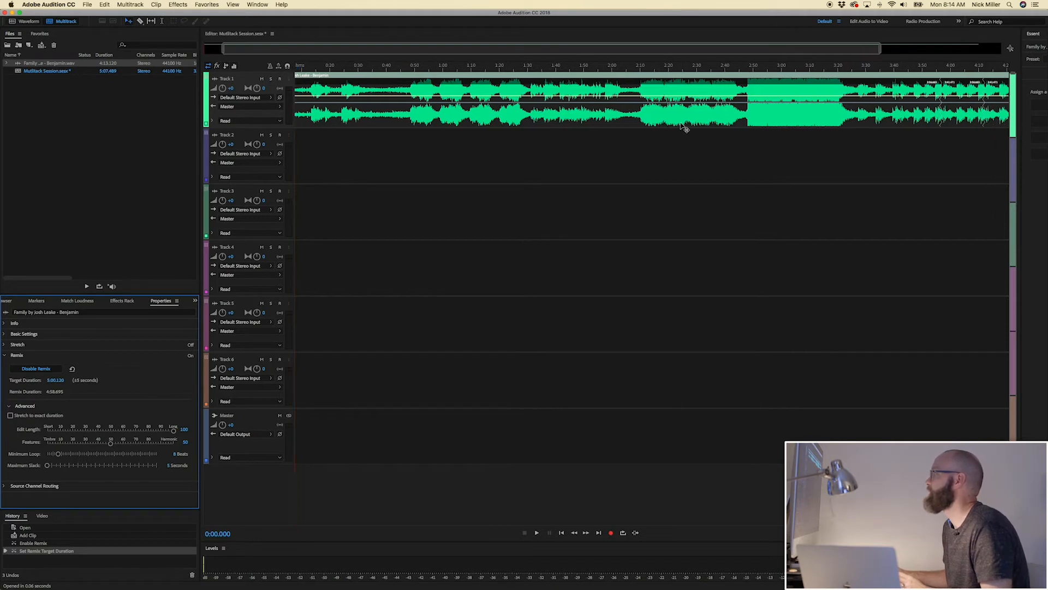
scroll(683, 126, right, 3)
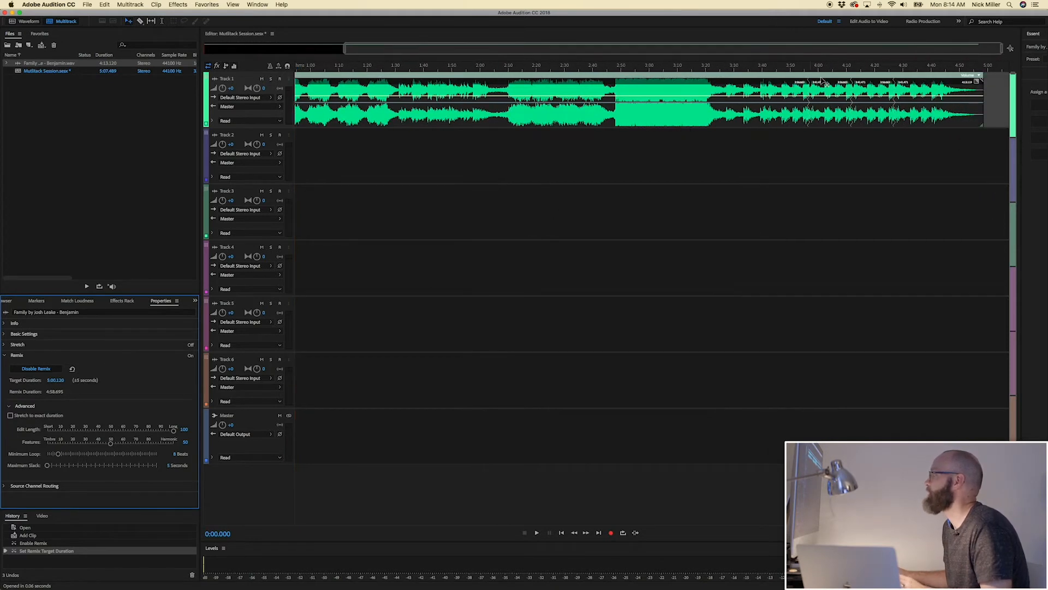
click(802, 68)
drag(802, 70, 802, 71)
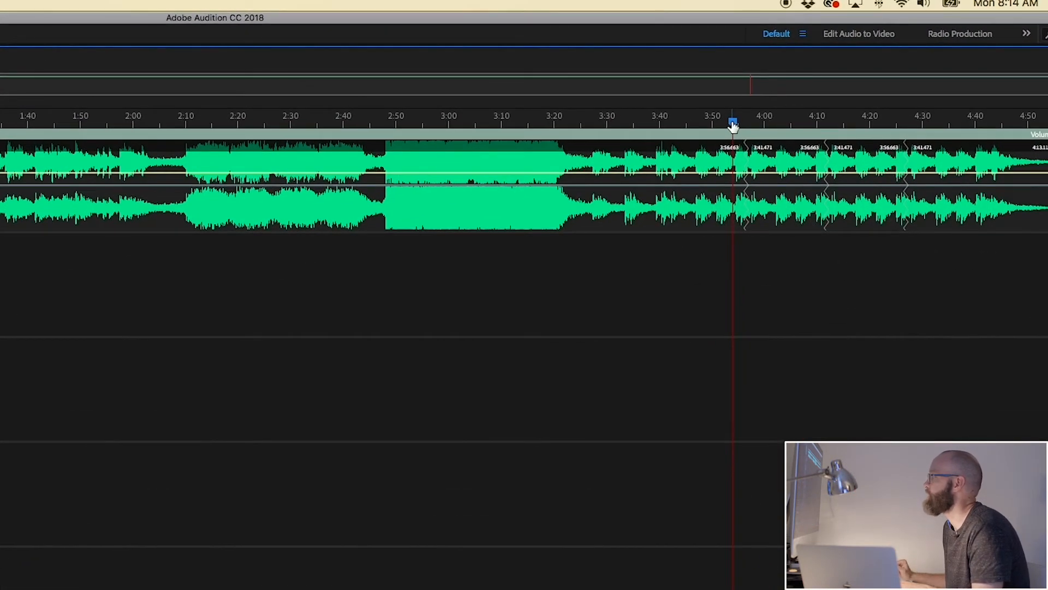
key(space)
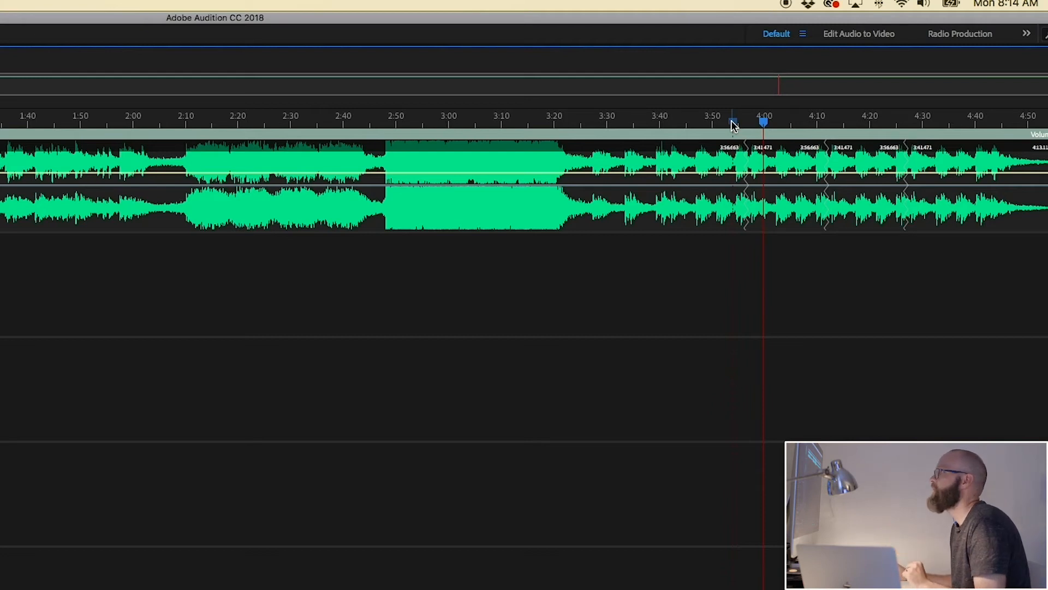
click(624, 284)
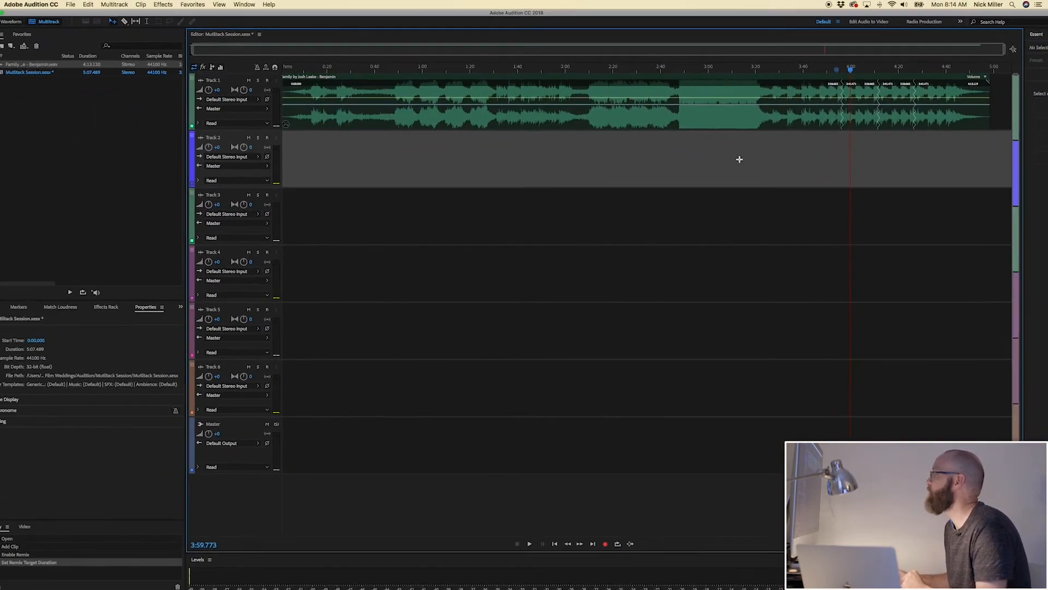
Undo the last Remix target duration change on the Track 1 clip
click(825, 103)
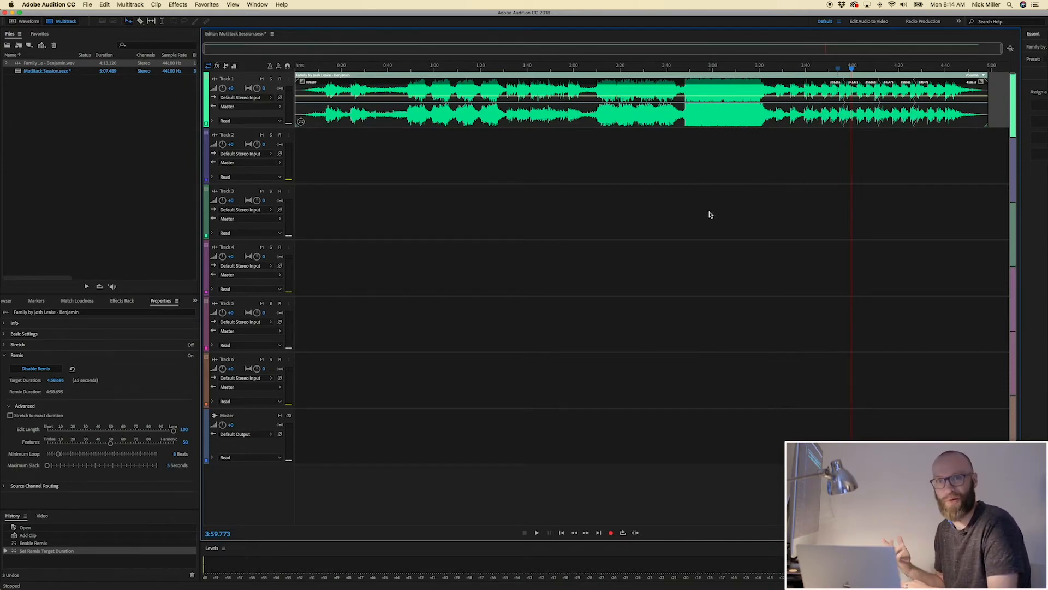
key(super+z)
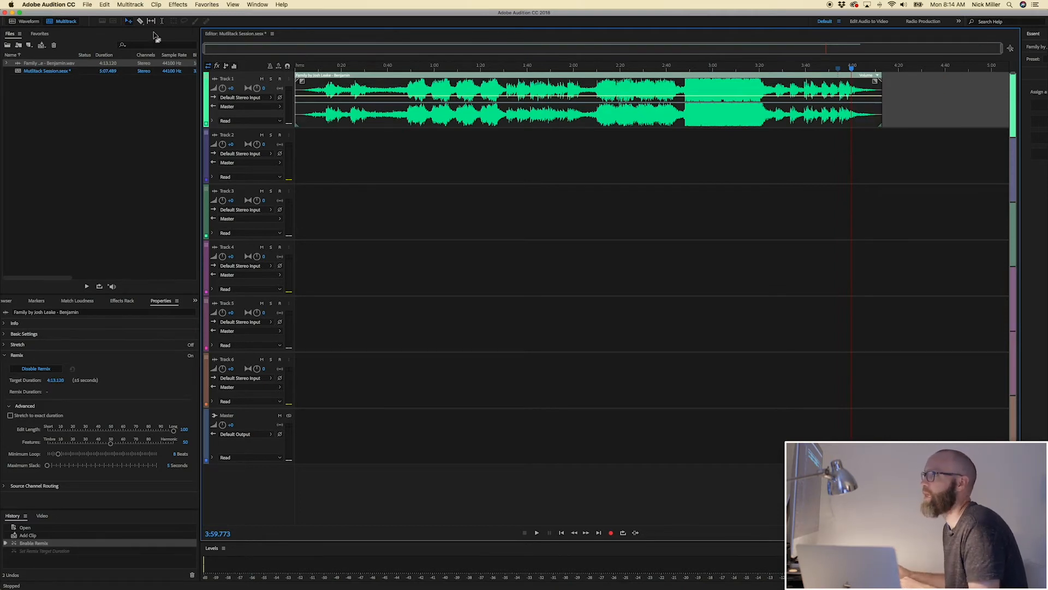
Split the Track 1 clip with the Razor at about 1:31 and move its second part to start at about 2:48
click(141, 21)
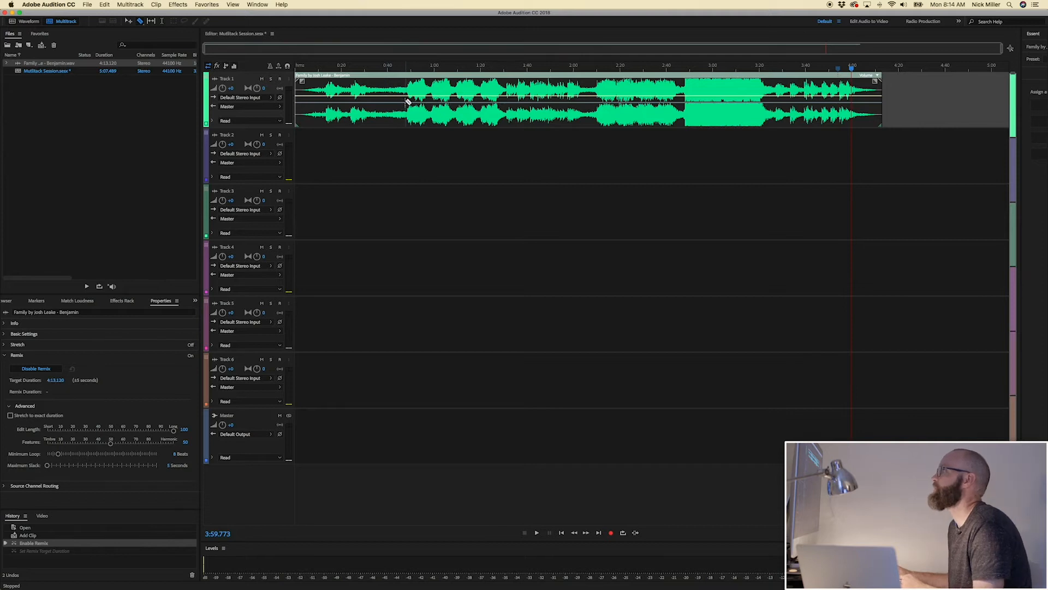
click(507, 99)
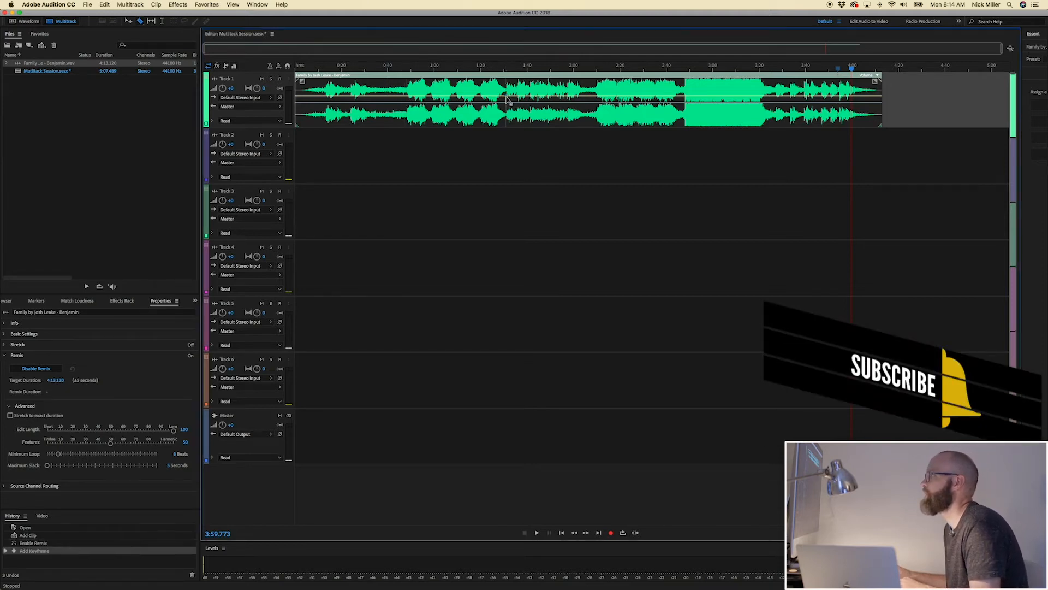
key(super+z)
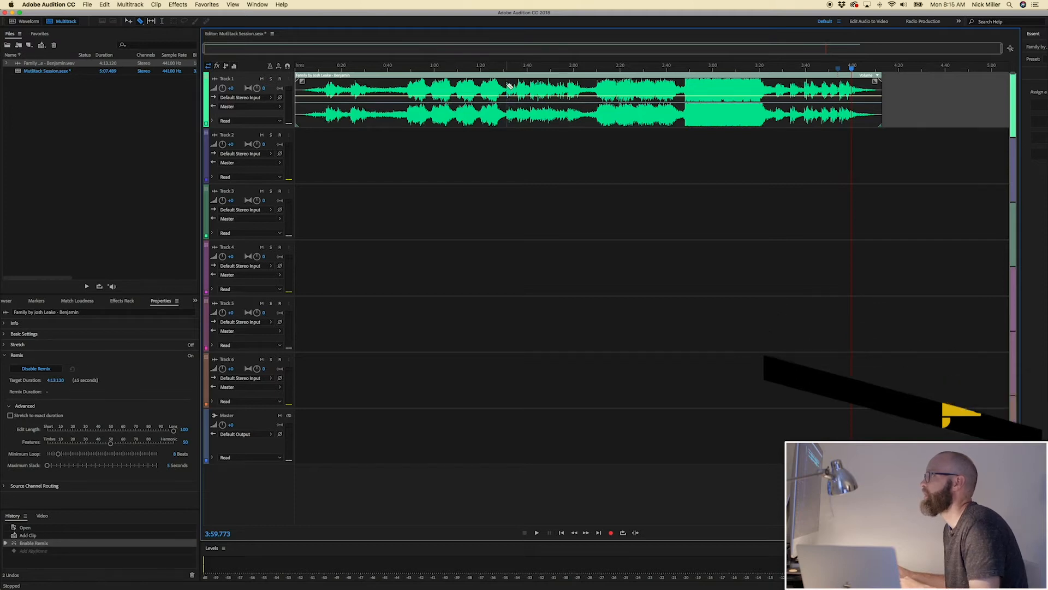
click(506, 84)
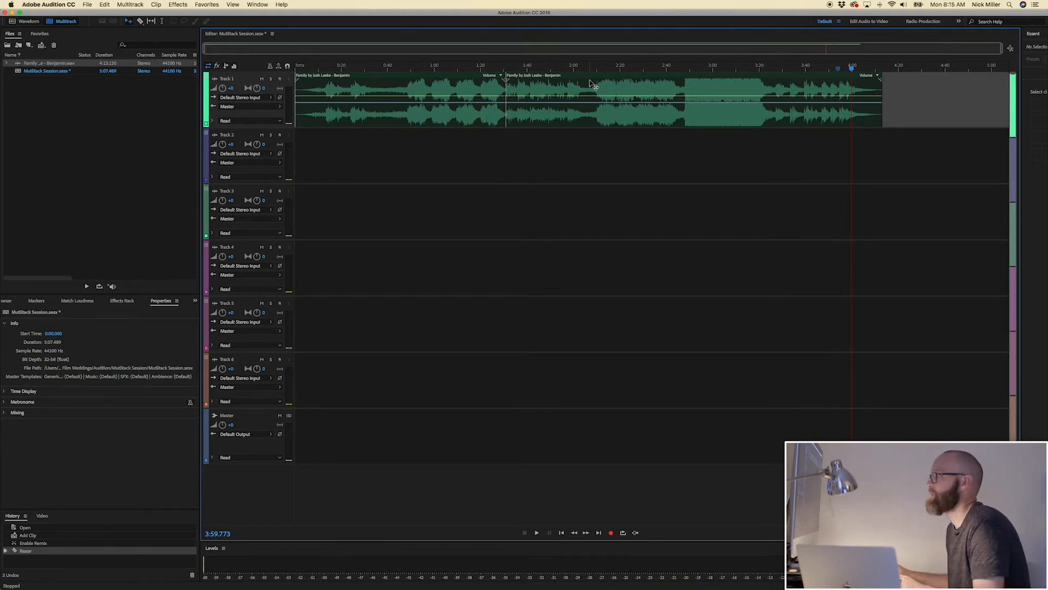
click(590, 84)
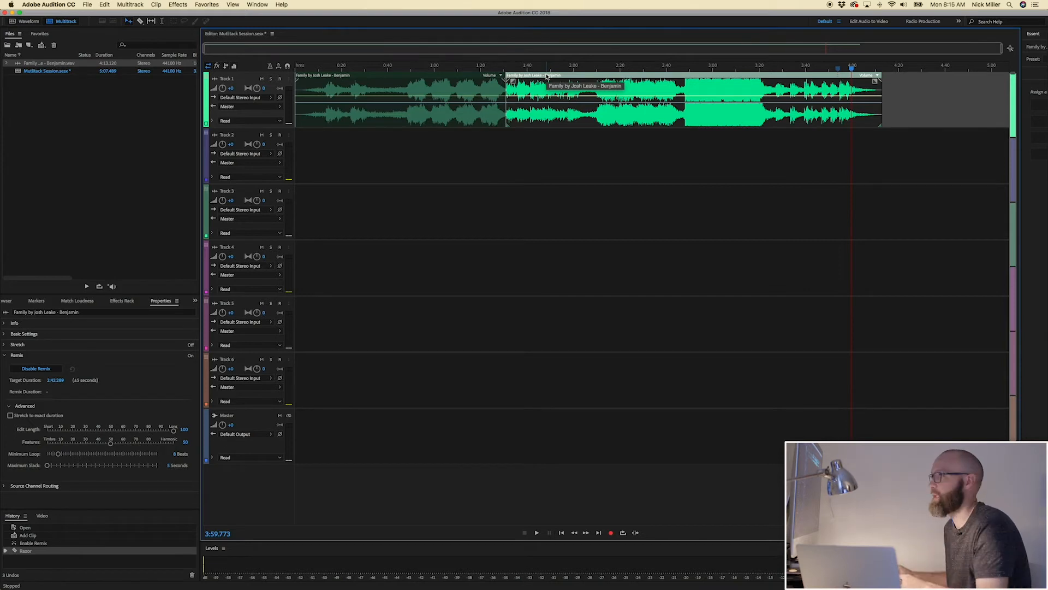
drag(546, 77, 726, 77)
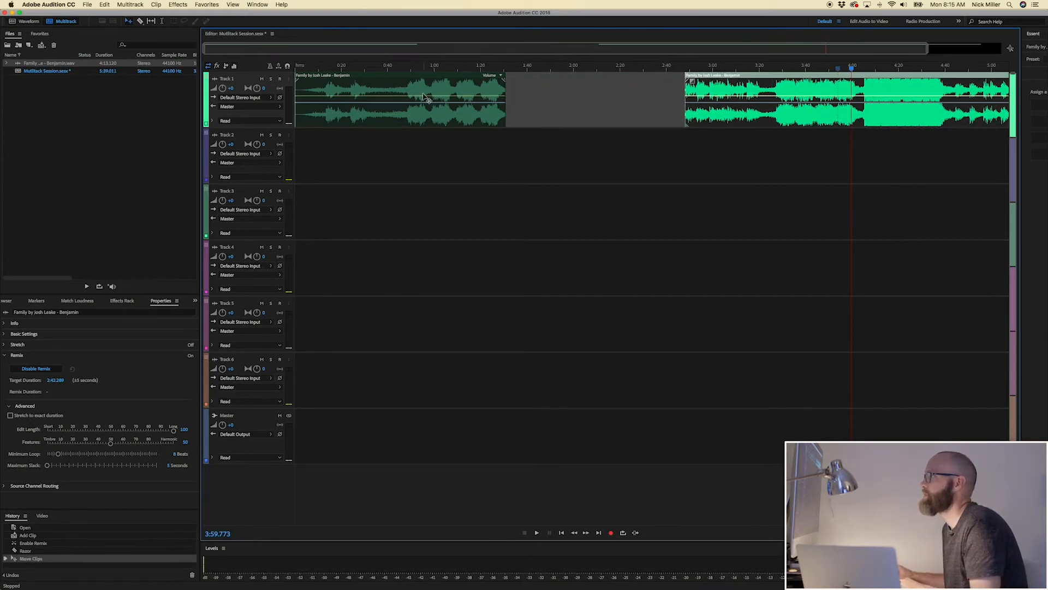
Set the Remix target duration of the first clip on Track 1 to 2:15.830
click(436, 78)
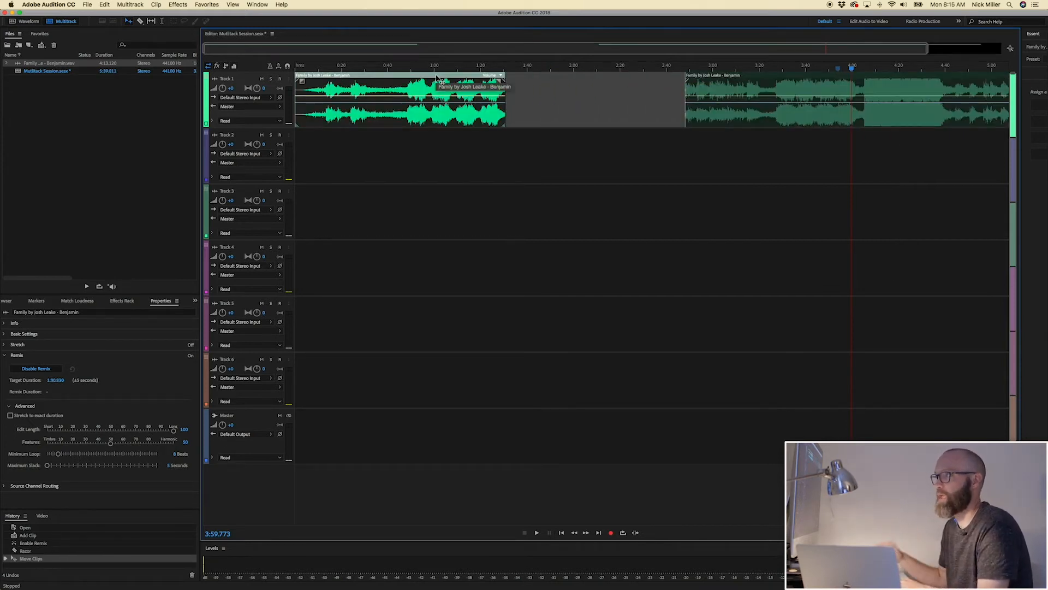
click(49, 381)
click(54, 381)
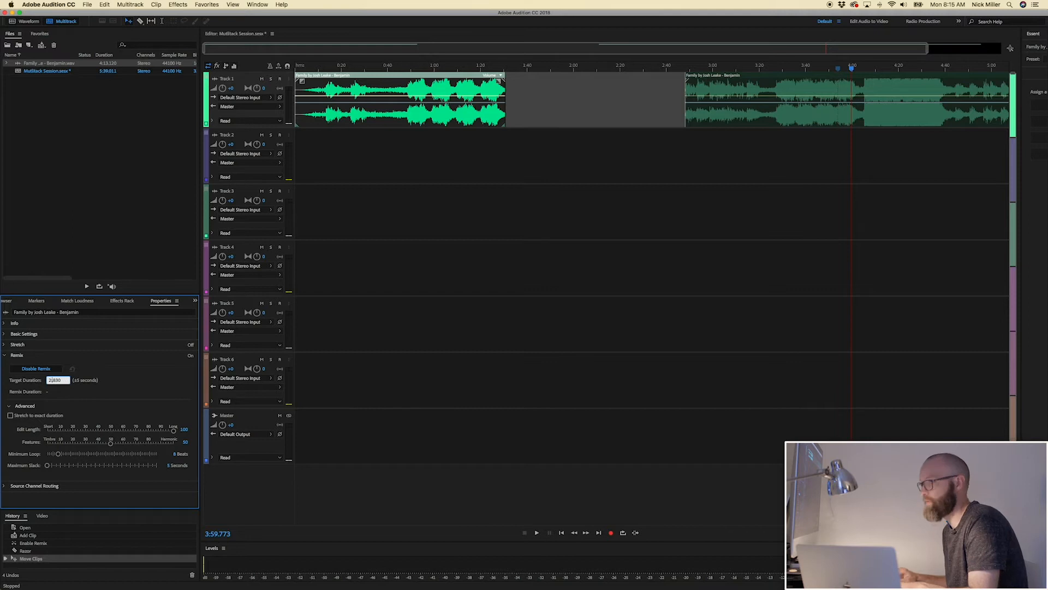
text(2:15)
key(Return)
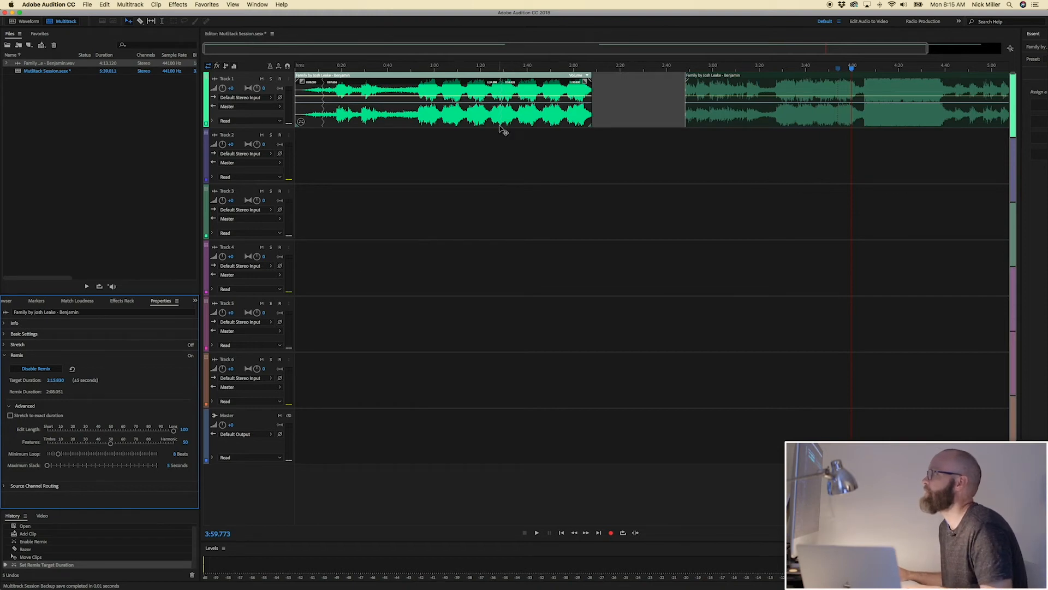
Play the first clip from about 1:25 across its second transition to check the remixed section
click(492, 68)
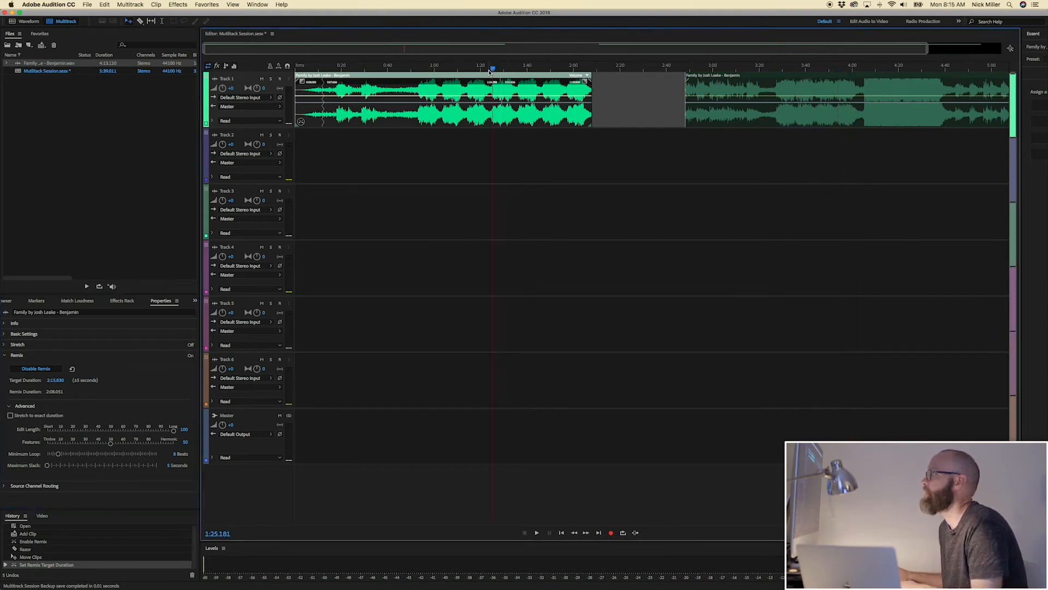
key(space)
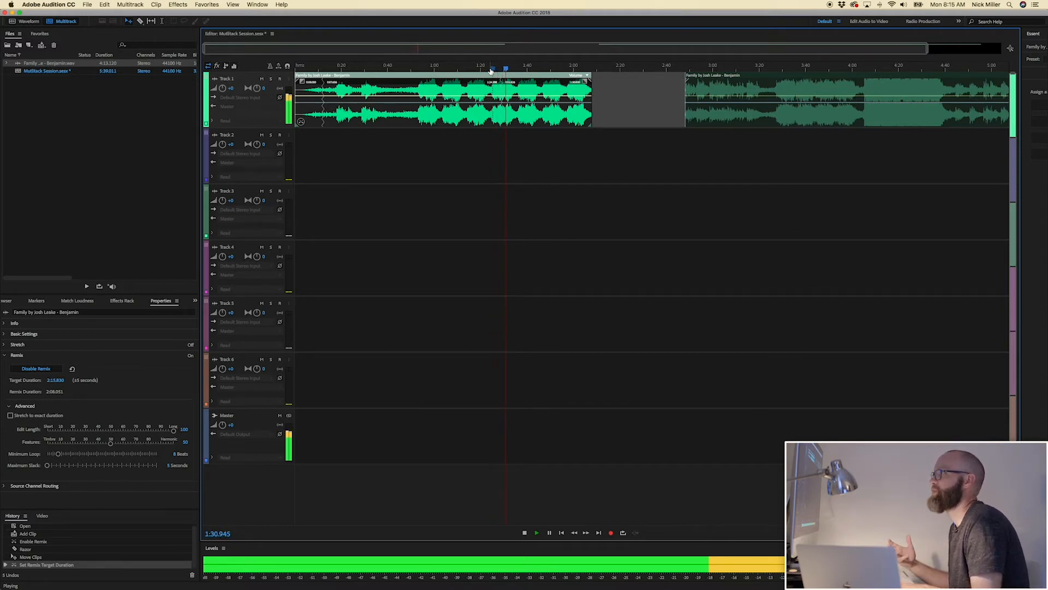
key(space)
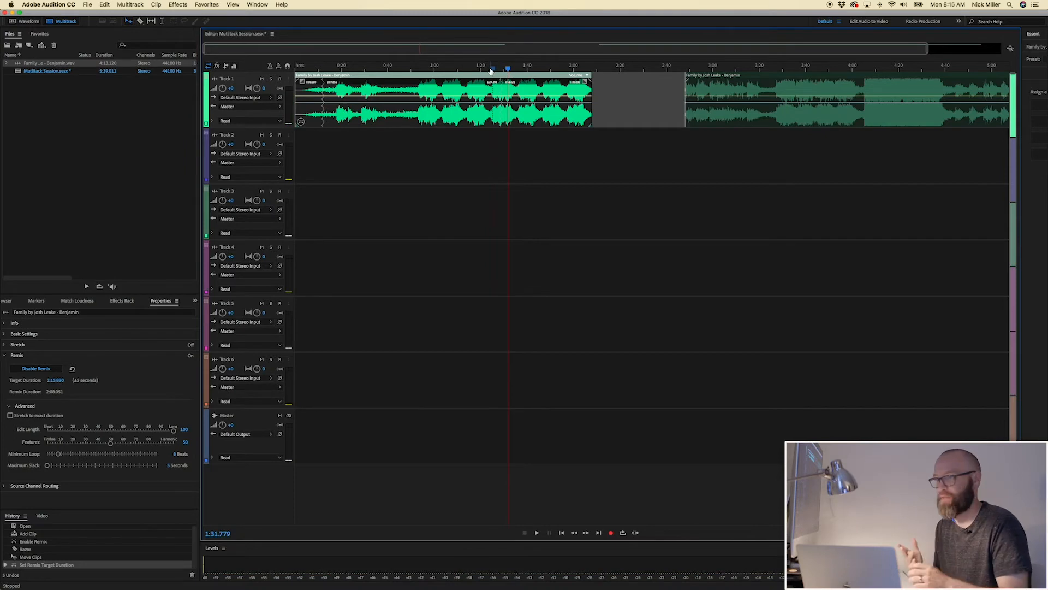
Ripple-delete the gap between the first and second clips on Track 1
scroll(490, 72, down, 2)
click(604, 99)
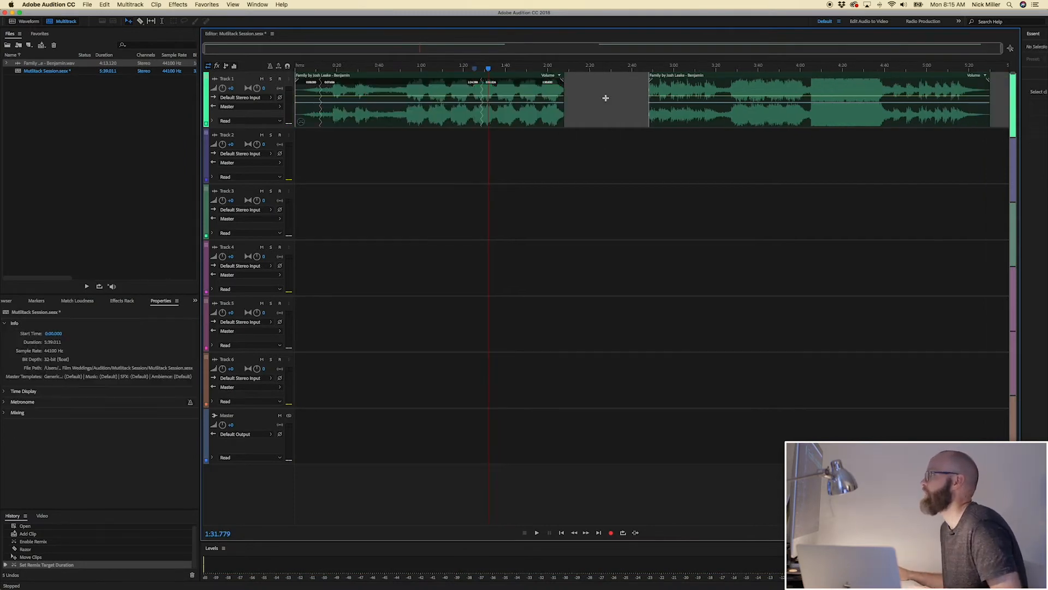
right_click(600, 98)
mouse_move(643, 113)
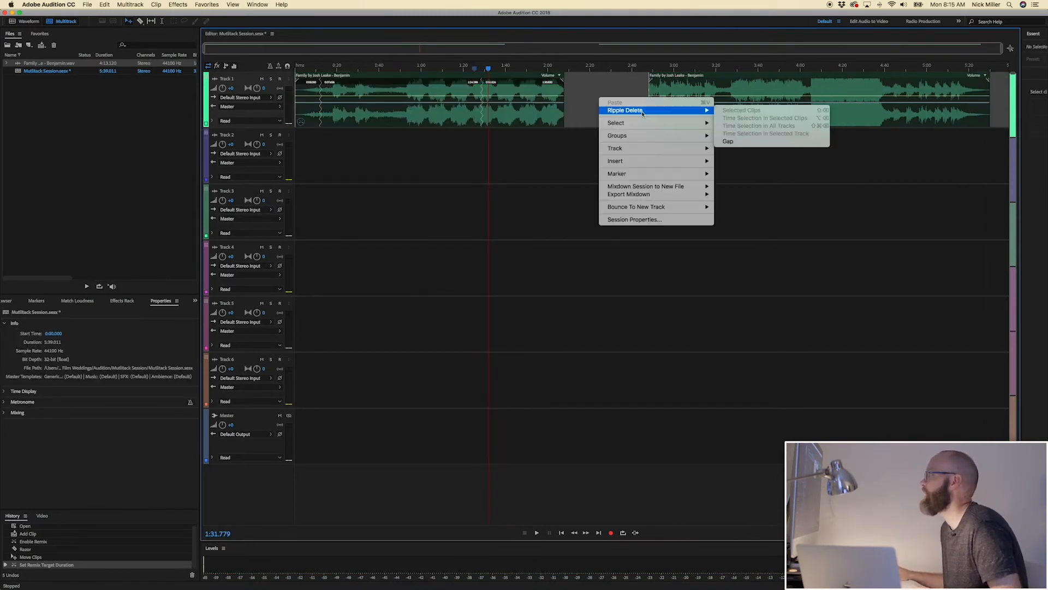
click(730, 142)
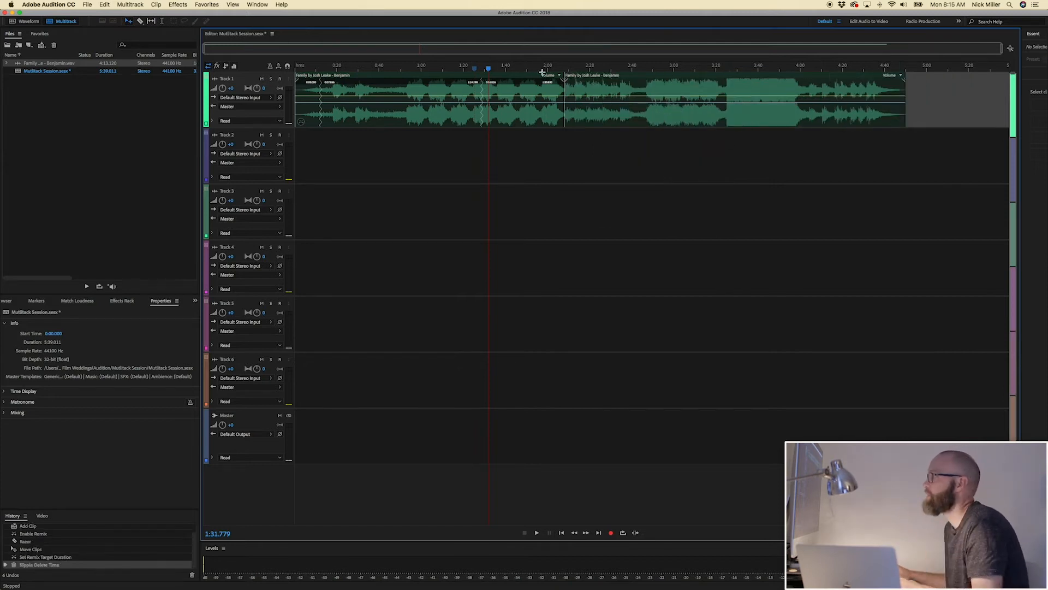
Play the join between the two clips from about 2:06, and place the playhead at the end of the song
click(558, 67)
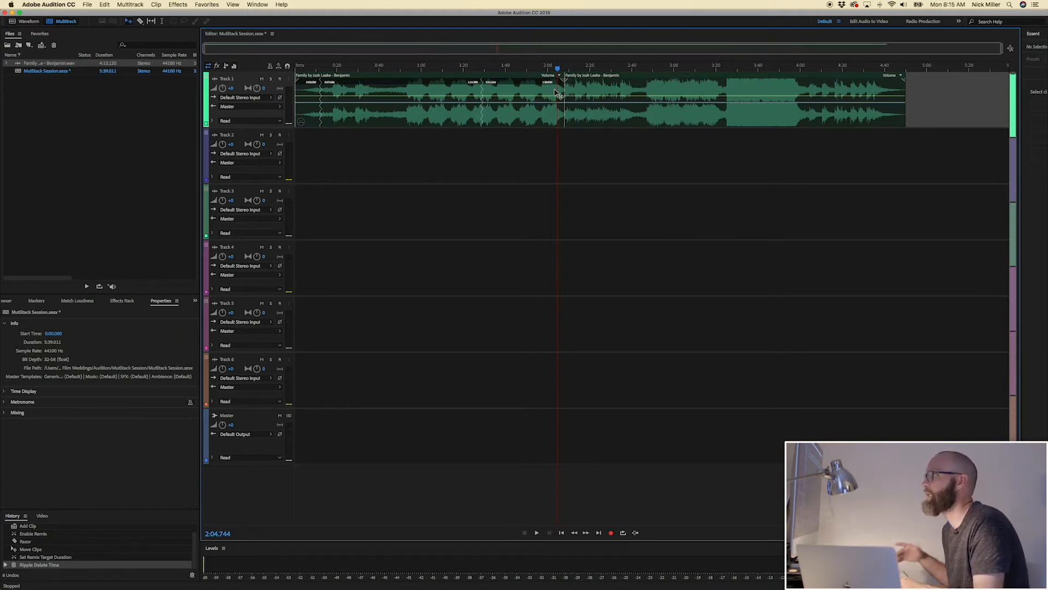
click(561, 71)
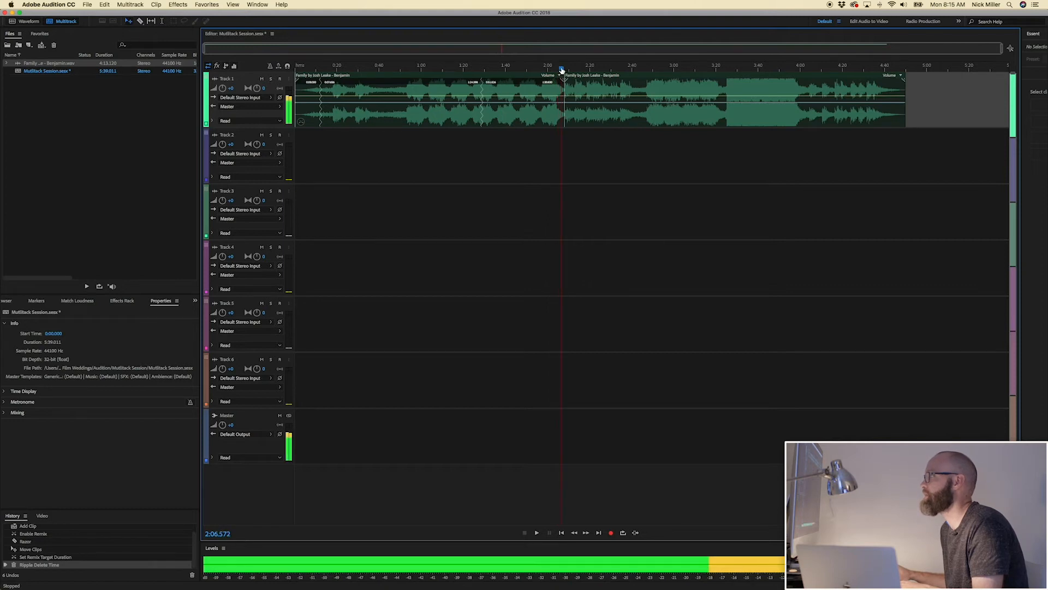
key(space)
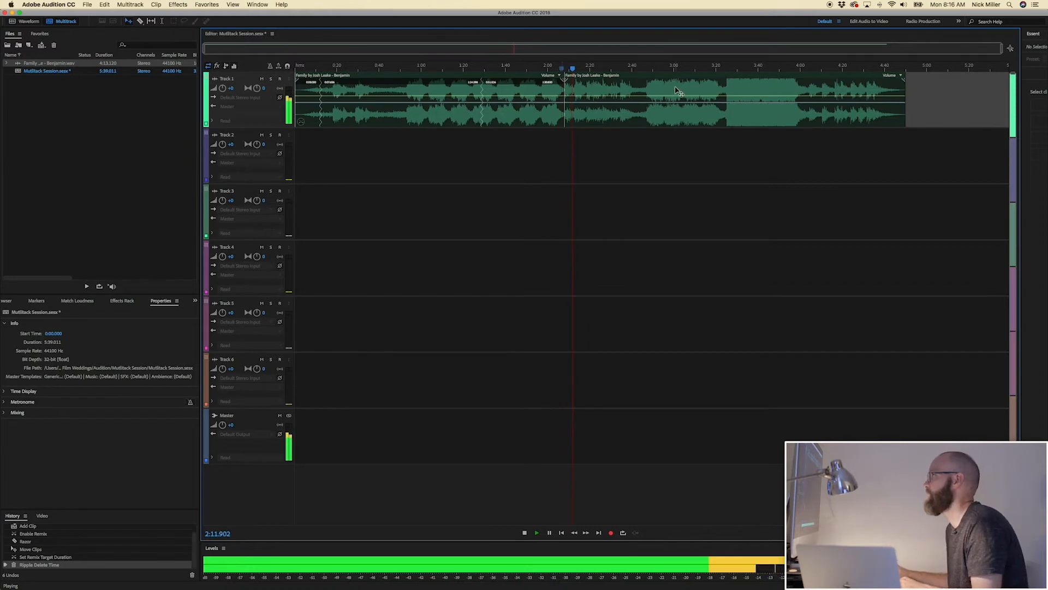
key(space)
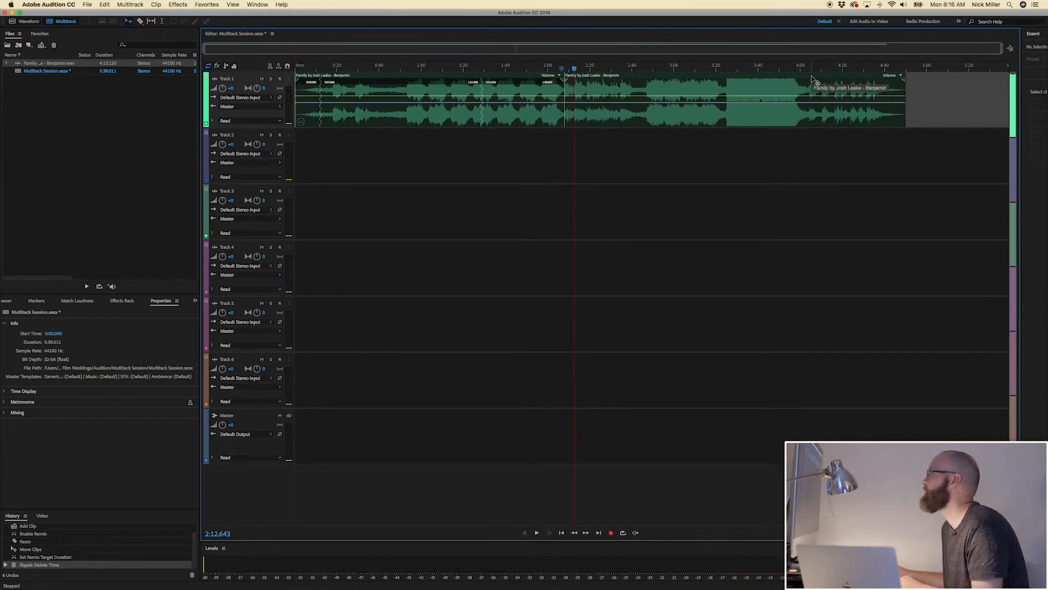
click(907, 67)
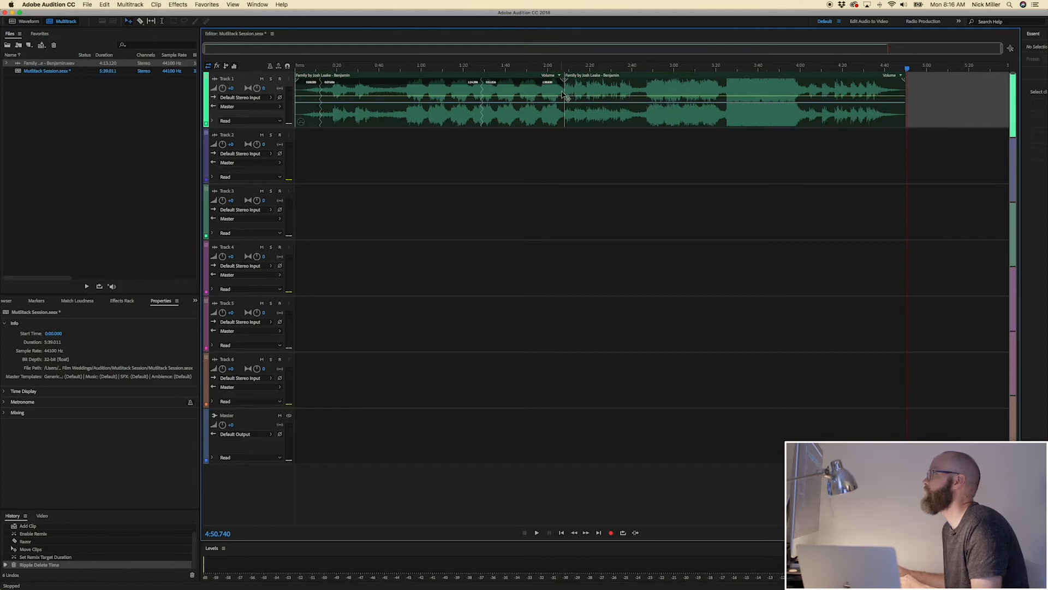
Split the second Track 1 clip with the Razor at about 2:42 and move its remainder to start at about 3:49
click(139, 22)
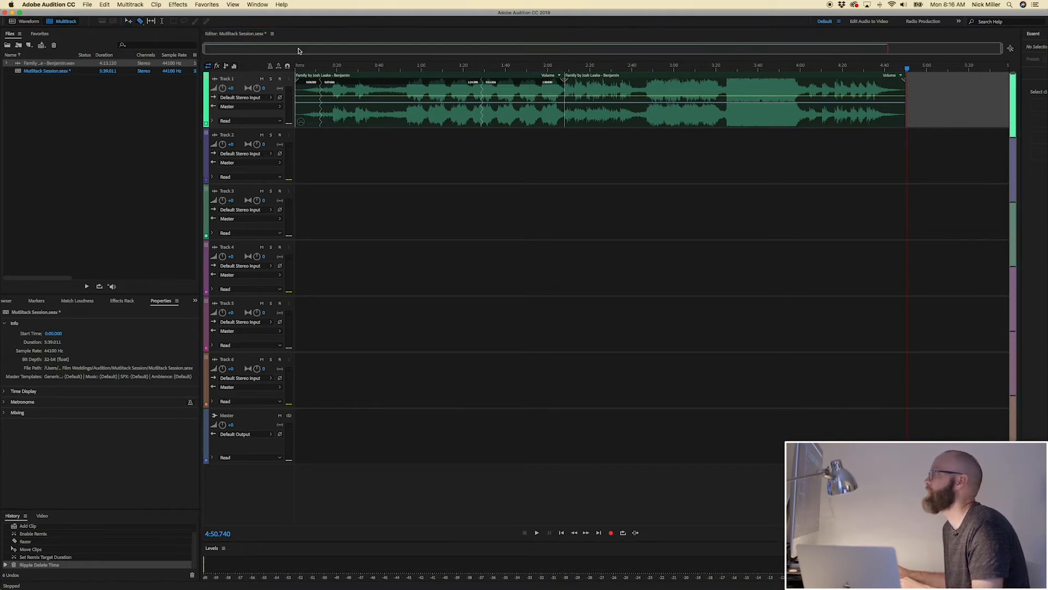
click(637, 86)
key(v)
drag(666, 76, 806, 77)
Set the Remix target duration of the short middle clip on Track 1 to 0:45.272
click(611, 79)
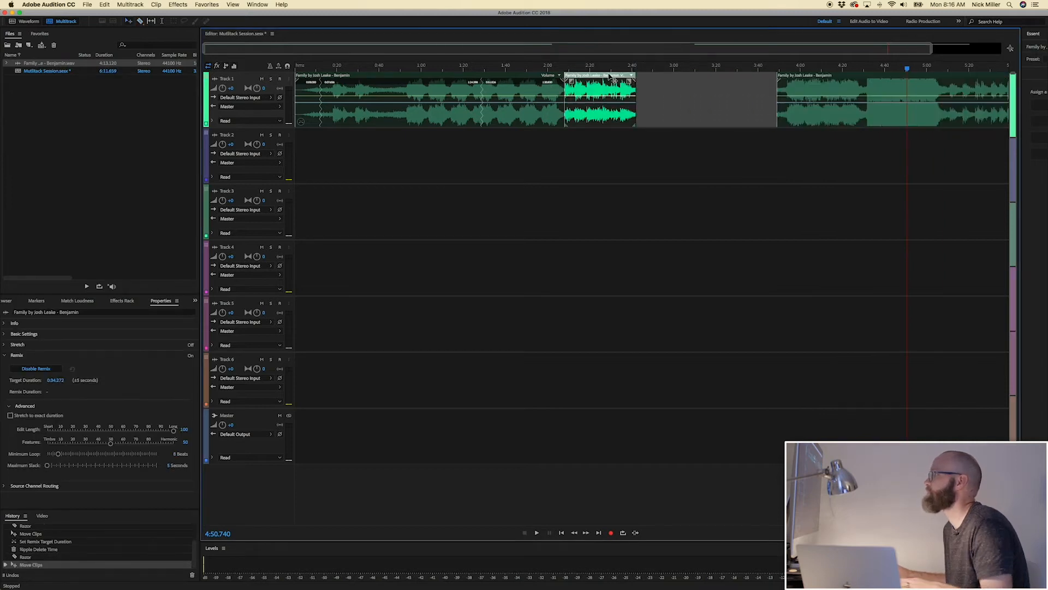
click(55, 380)
click(57, 380)
key(BackSpace)
key(BackSpace)
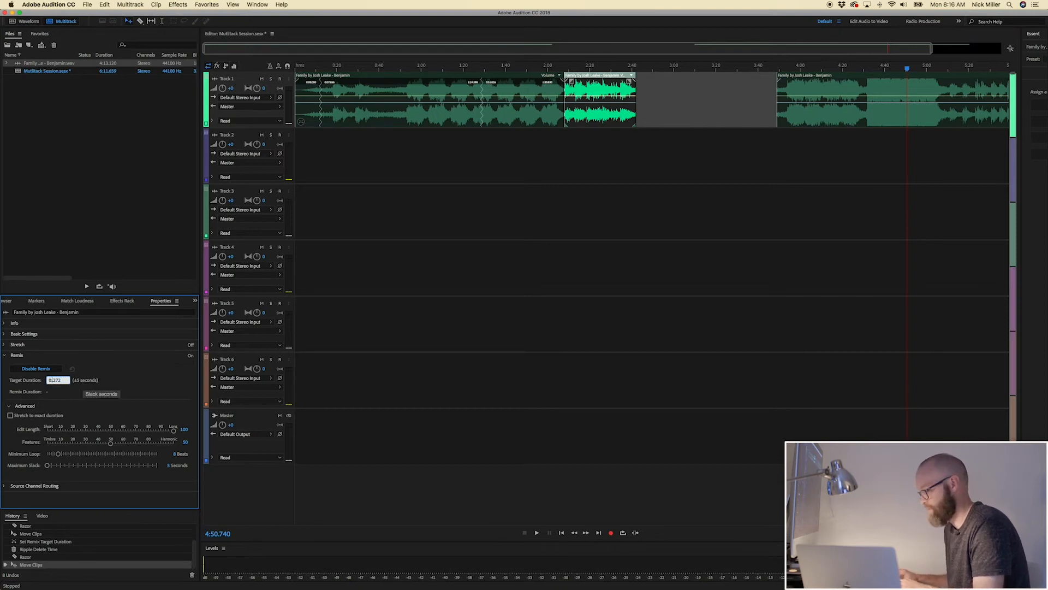
text(45.)
key(Return)
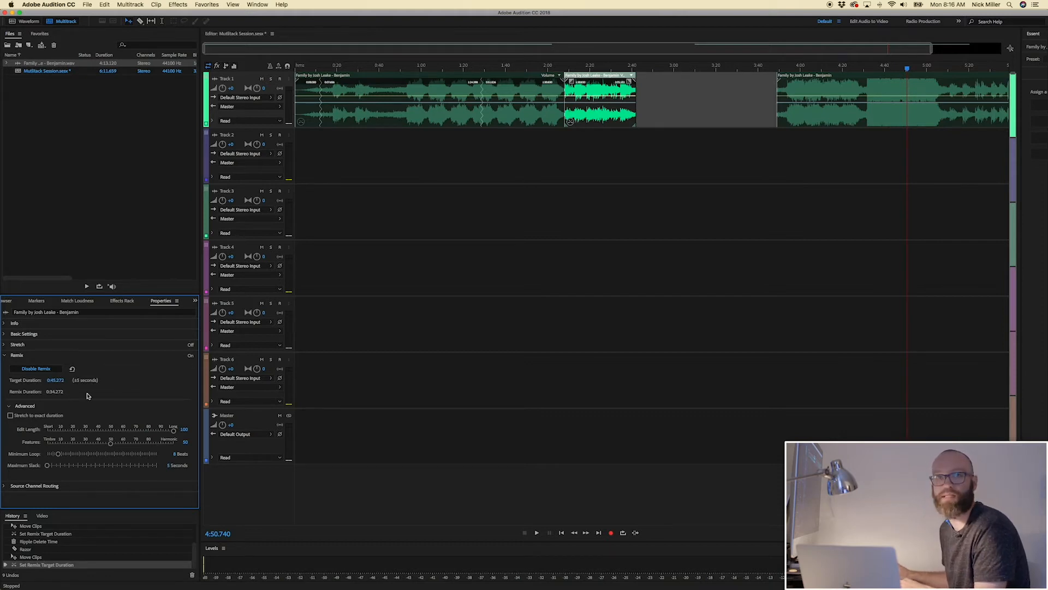
Set the middle clip's Remix target duration to 0:55.272
click(60, 382)
click(56, 379)
key(BackSpace)
key(BackSpace)
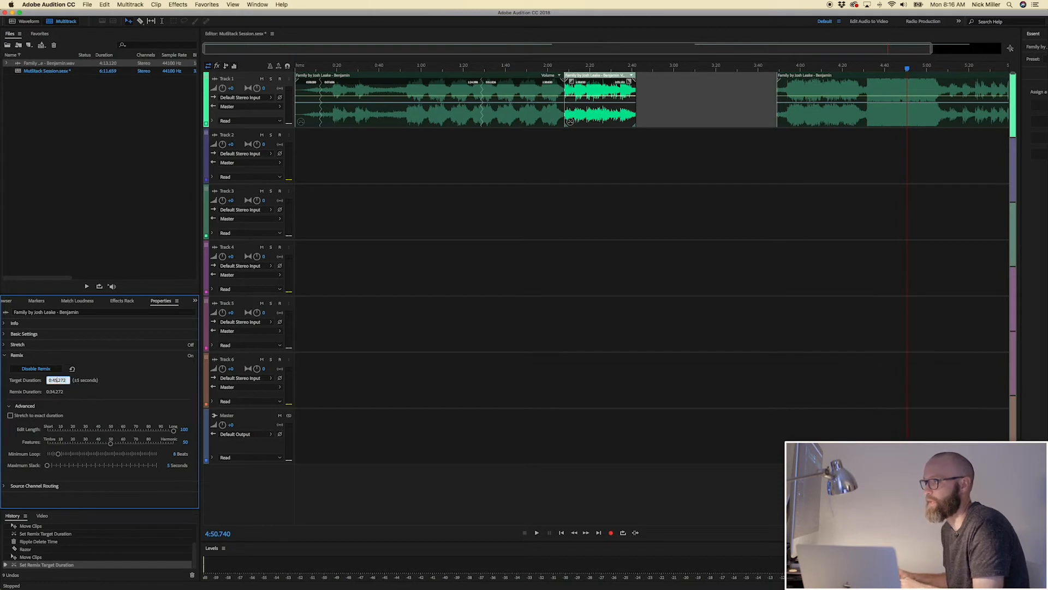
text(55)
key(Return)
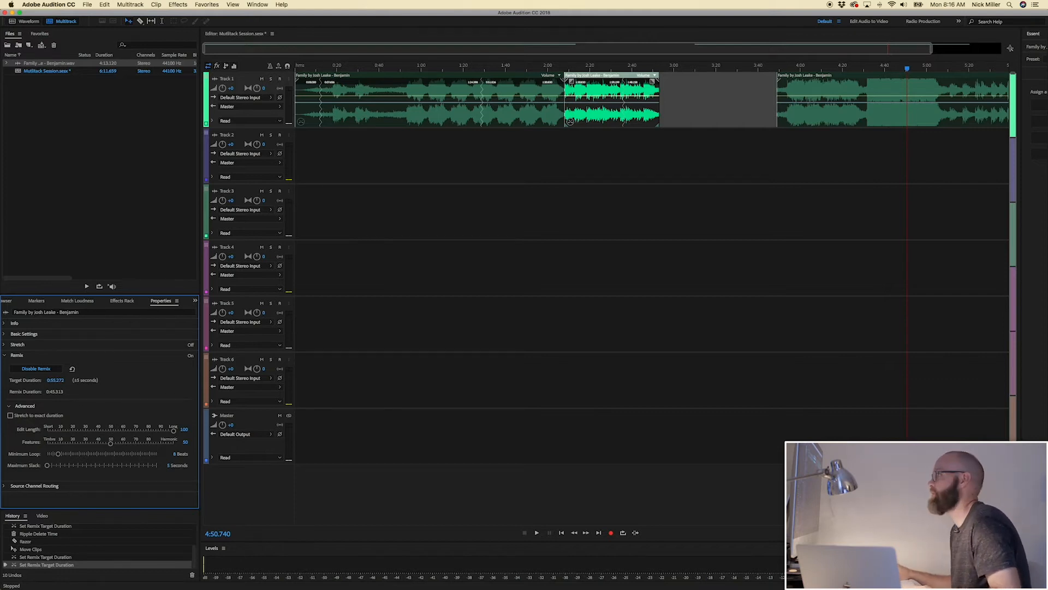
Ripple-delete the gap before the last clip on Track 1, and play the middle clip's Remix transition from about 2:33
click(697, 101)
right_click(698, 104)
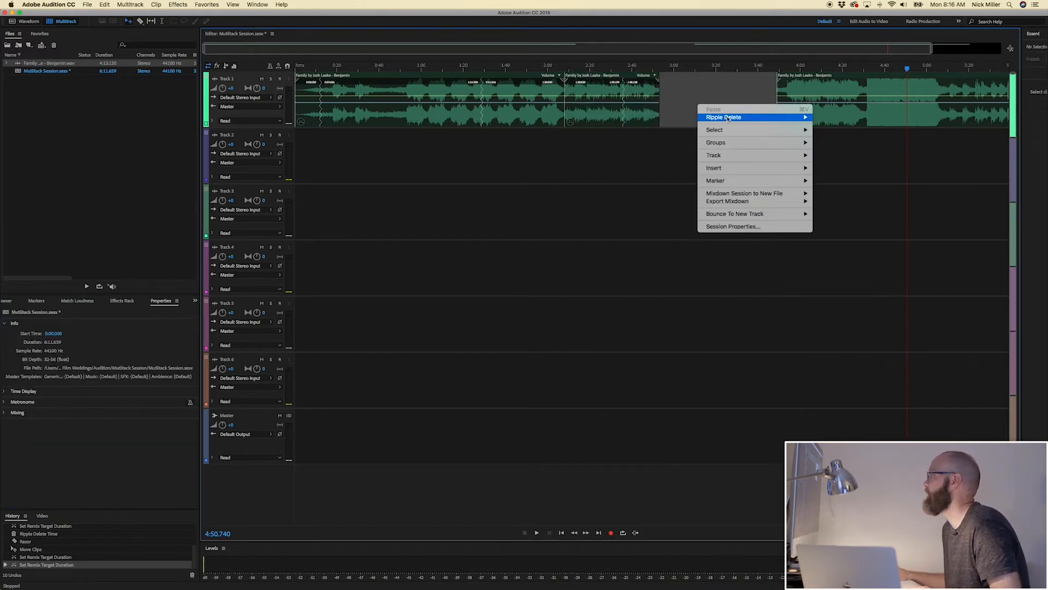
mouse_move(797, 117)
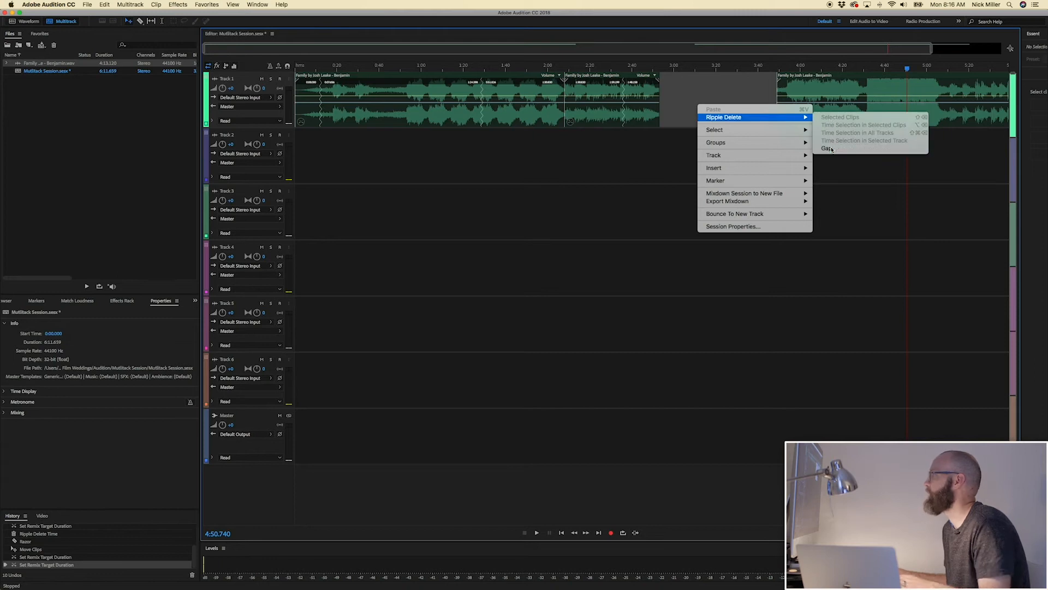
click(828, 148)
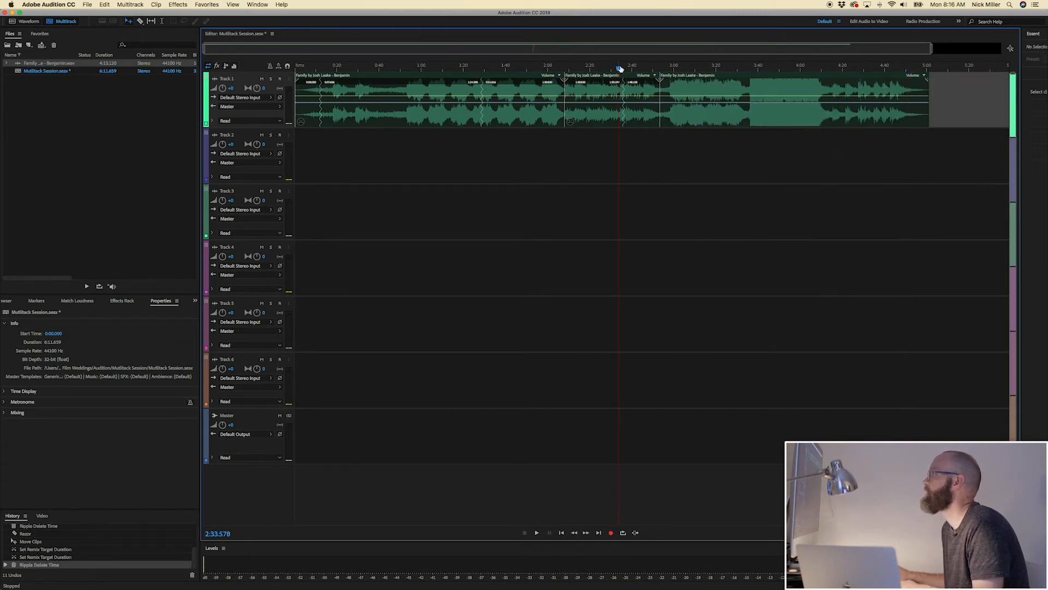
key(space)
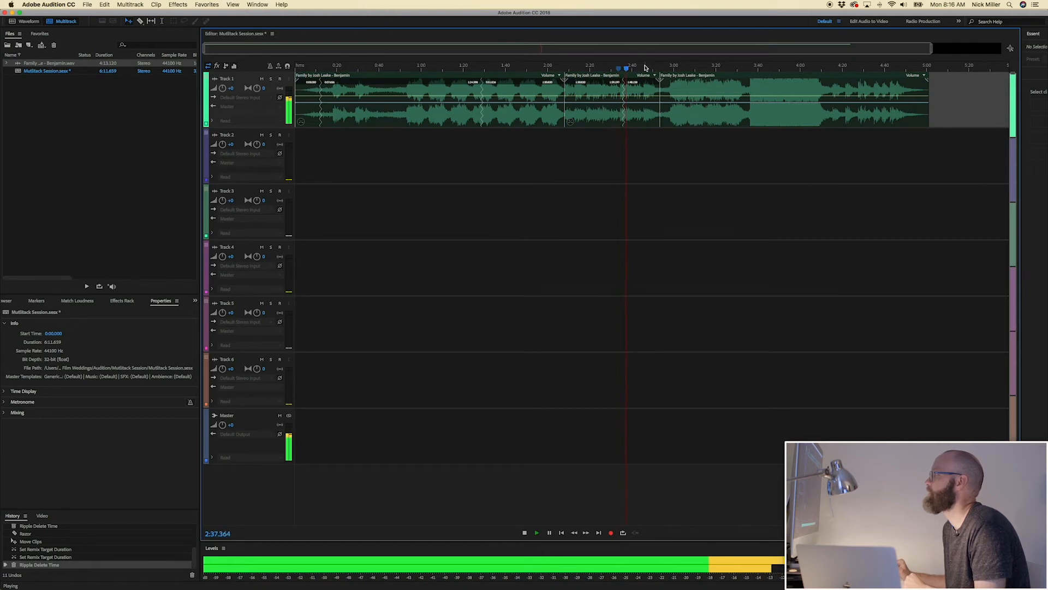
key(space)
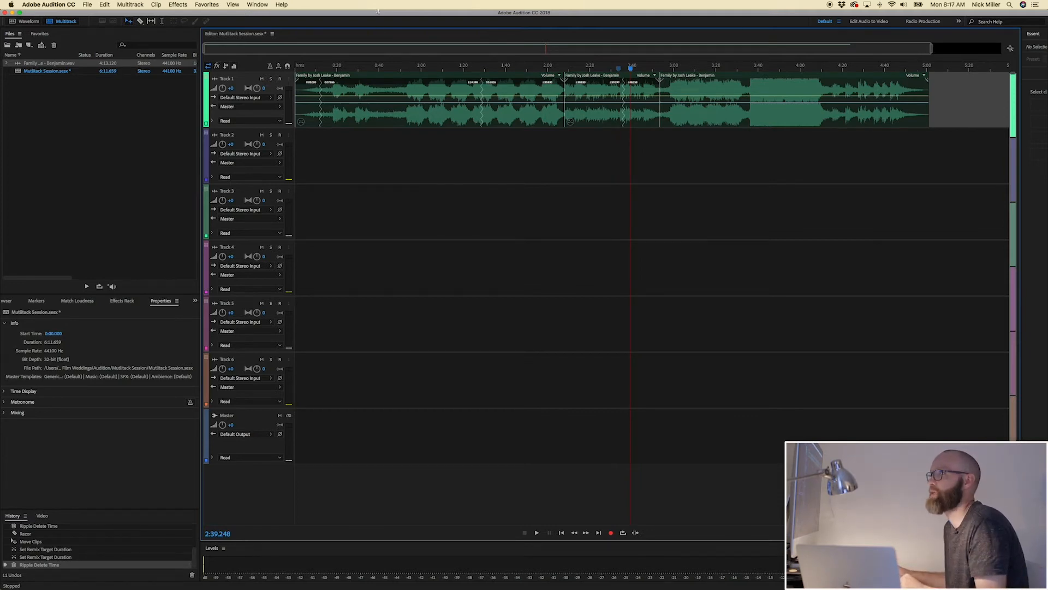
Export the multitrack session's mixdown as 5 Minute Final.wav in the wedding project's Music folder
click(86, 4)
mouse_move(129, 152)
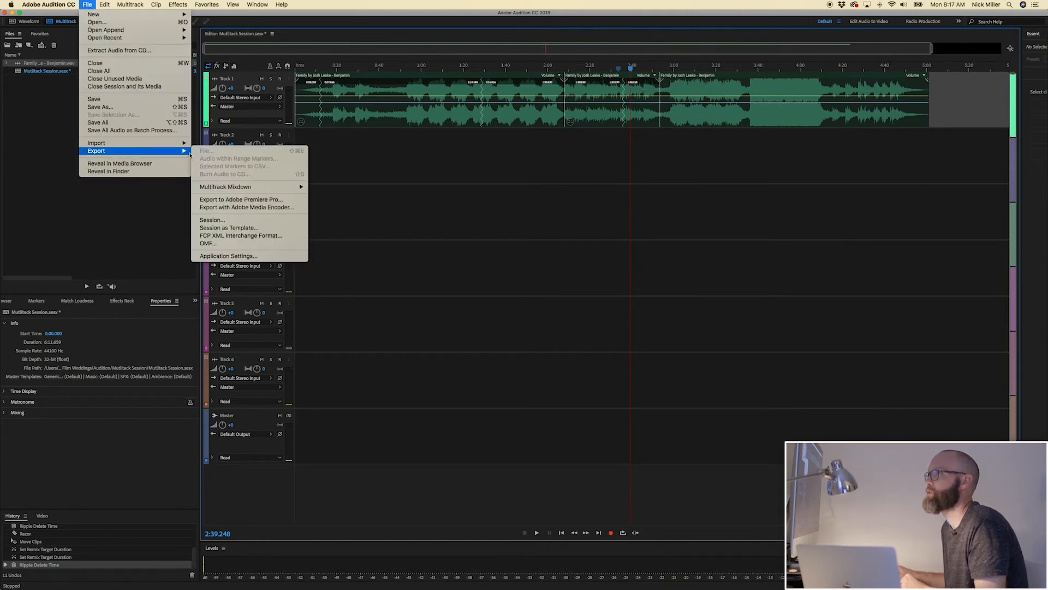
mouse_move(257, 188)
click(354, 195)
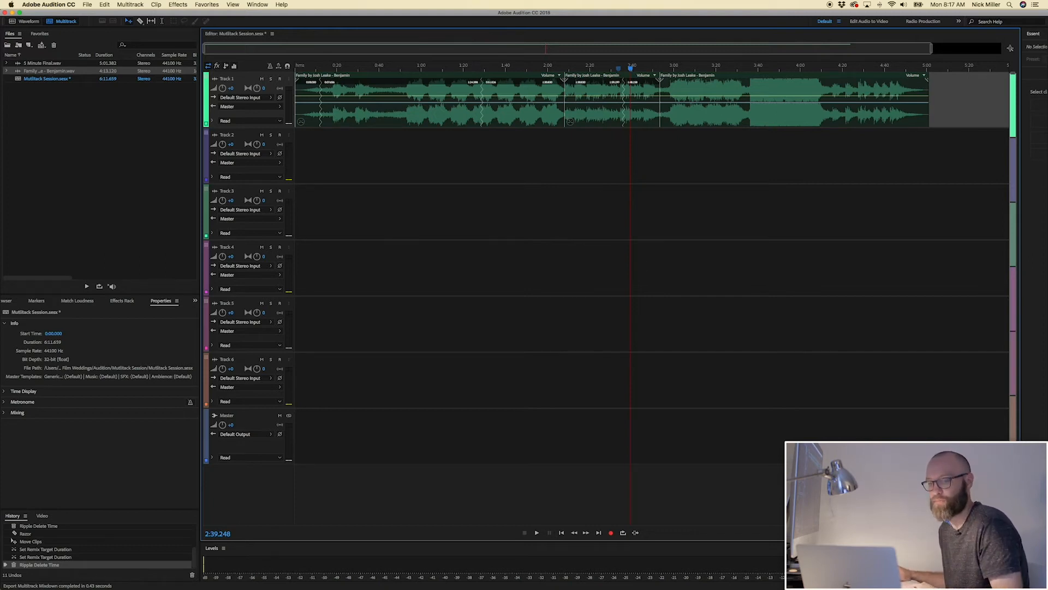
Switch to Premiere Pro, collapse the Doc Edits bin and expand the Assets bin in the project
key(super+h)
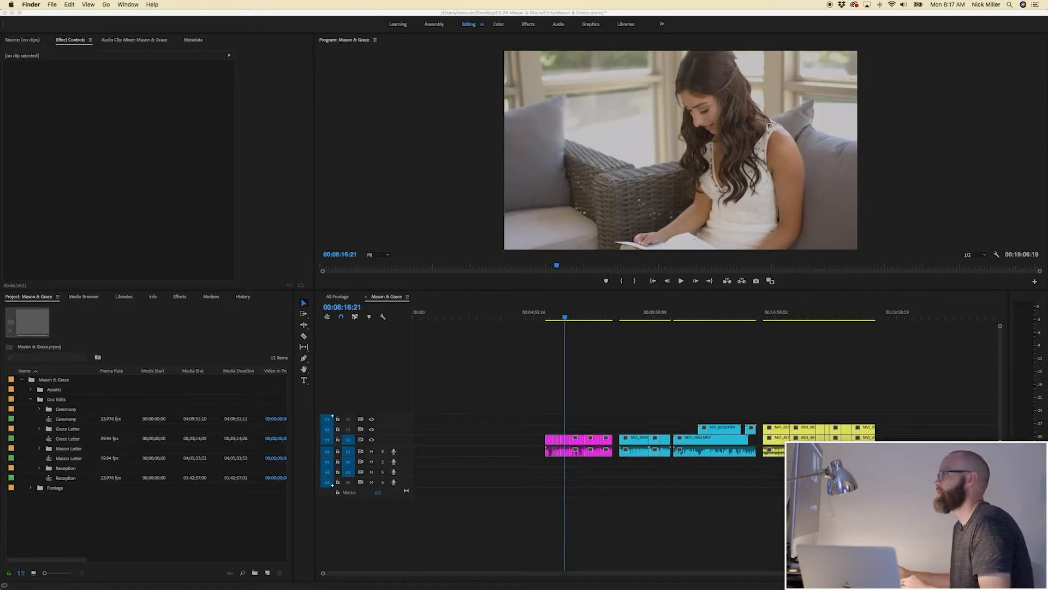
click(18, 399)
click(31, 399)
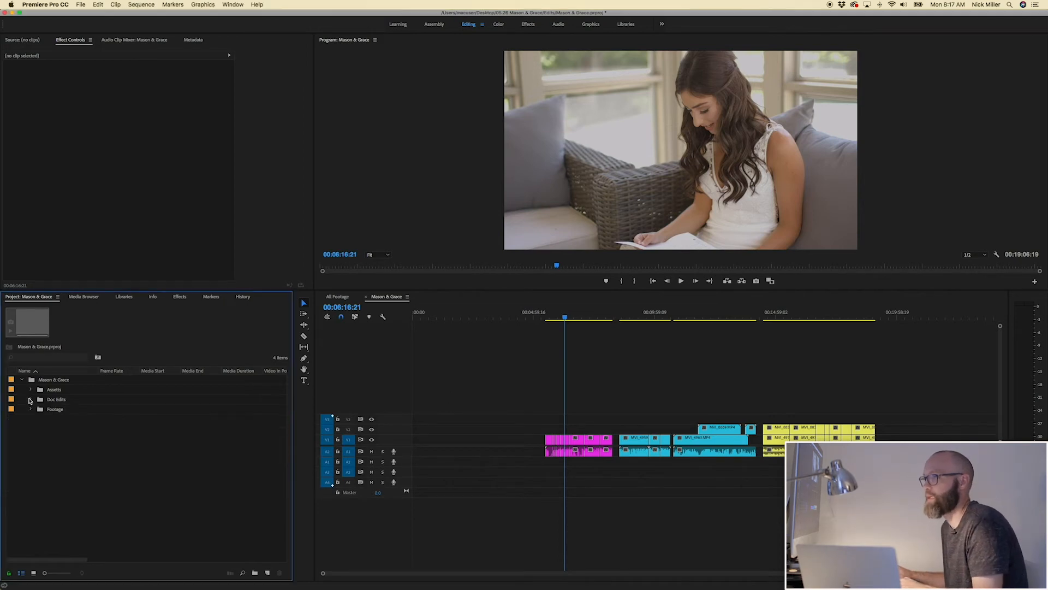
click(30, 389)
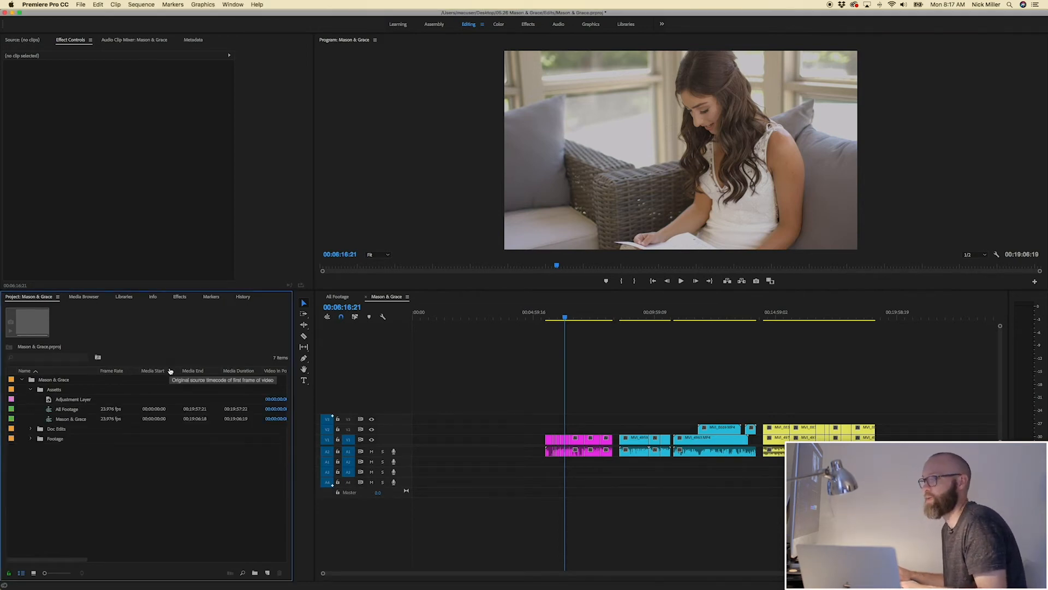
Import 5 Minute Final.wav into the project's Assets bin from the Music folder of the wedding project on the Desktop
key(super+Tab)
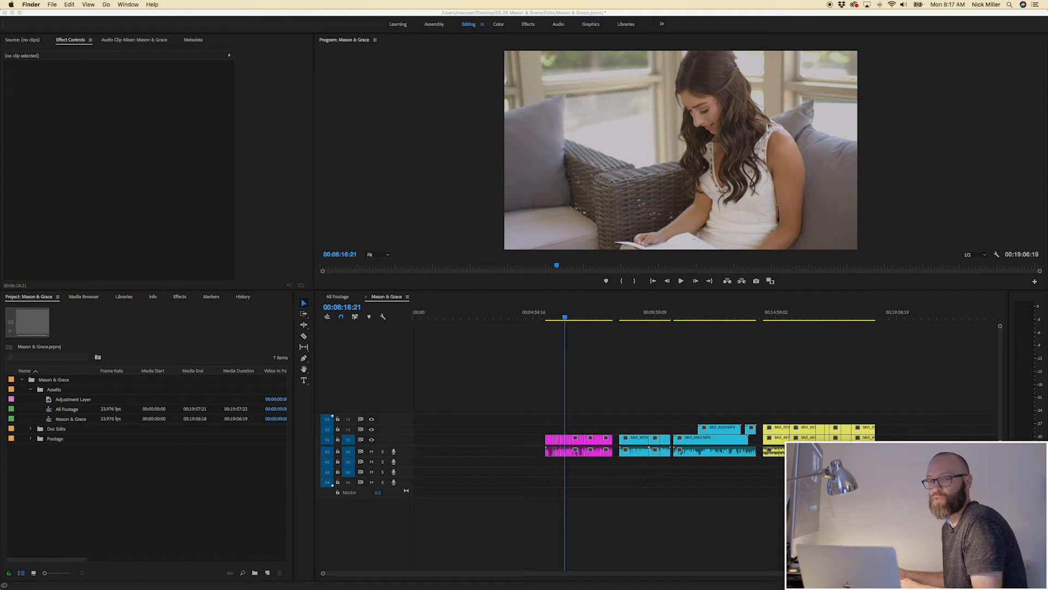
key(super+n)
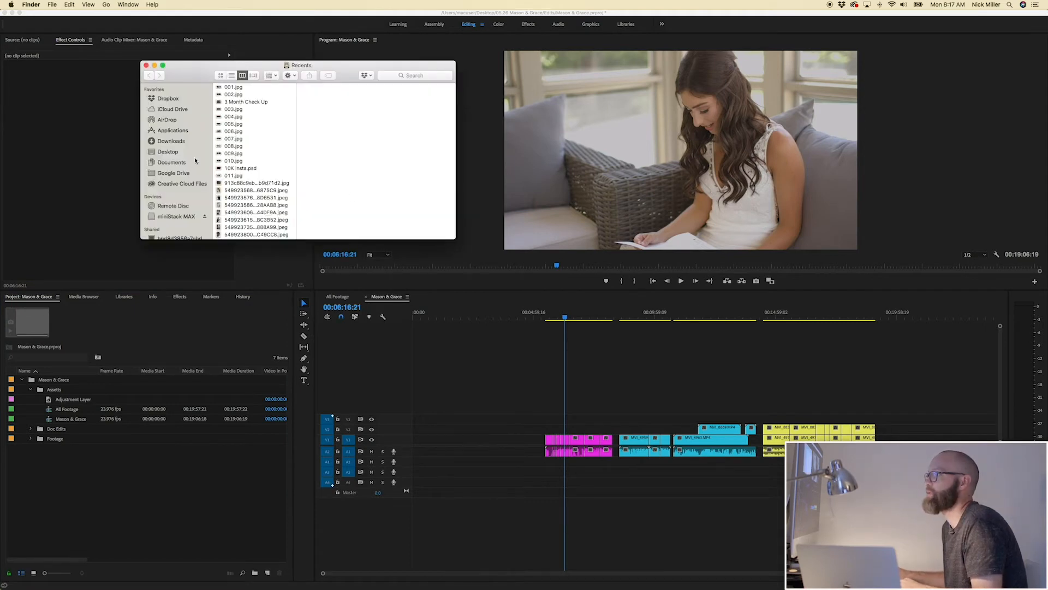
click(167, 152)
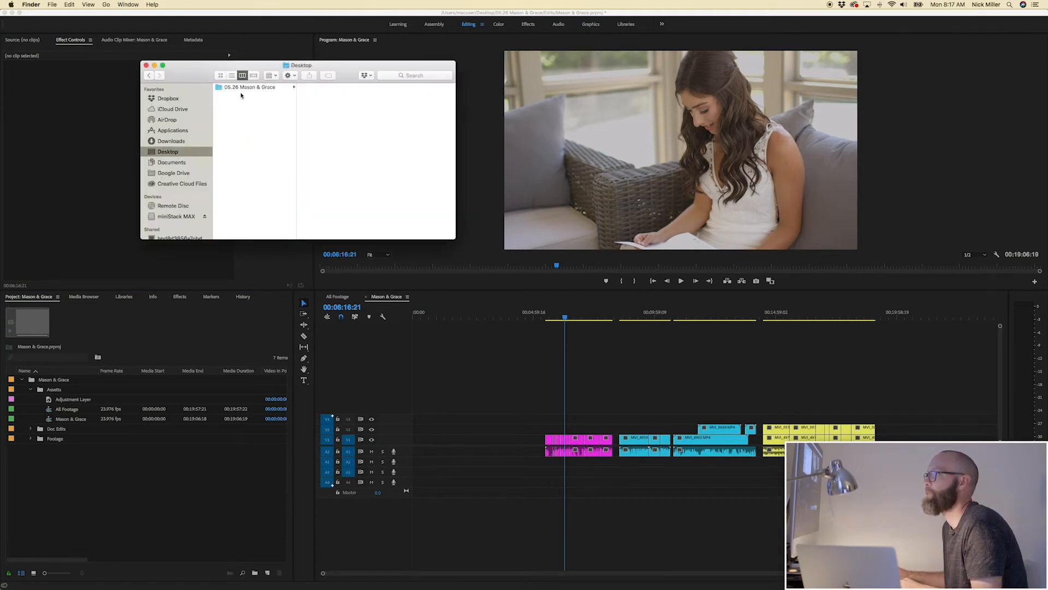
click(243, 88)
click(326, 116)
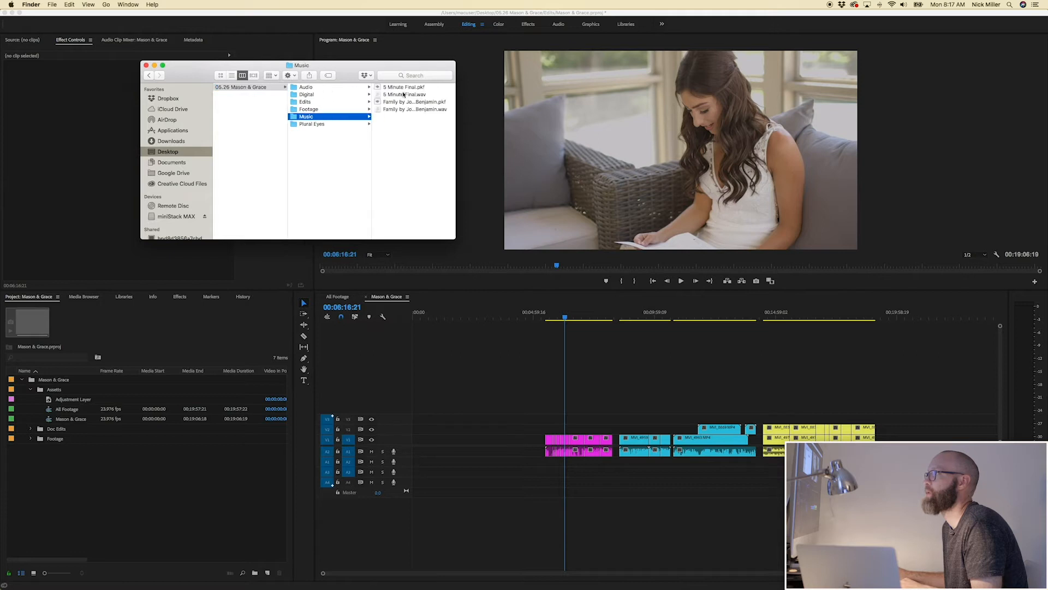
click(335, 94)
drag(334, 94, 147, 514)
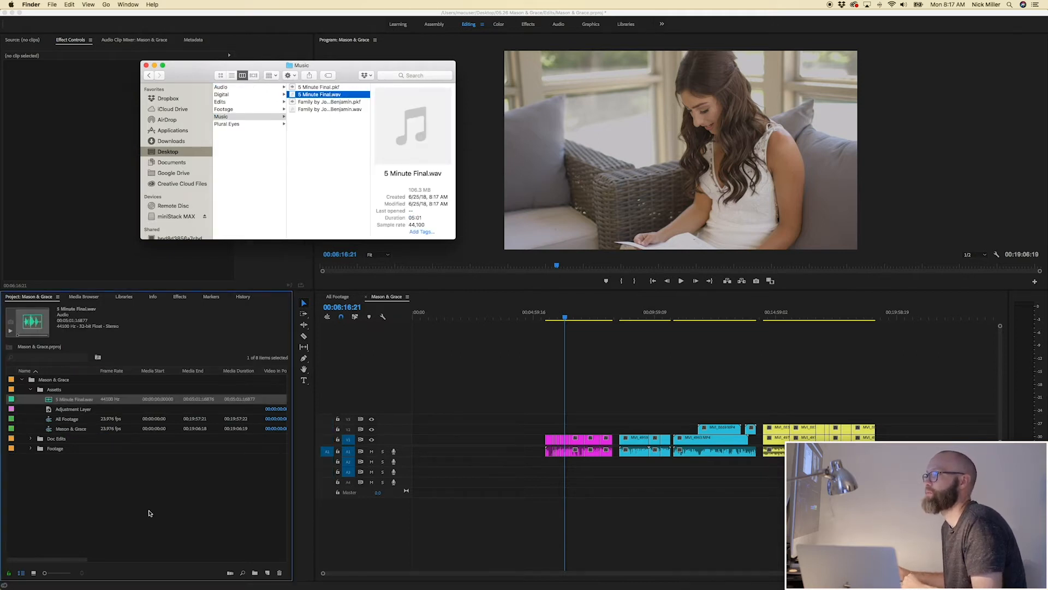
Place 5 Minute Final.wav at the start of track A3 and shift all footage clips about one minute later in the sequence
drag(48, 401, 408, 475)
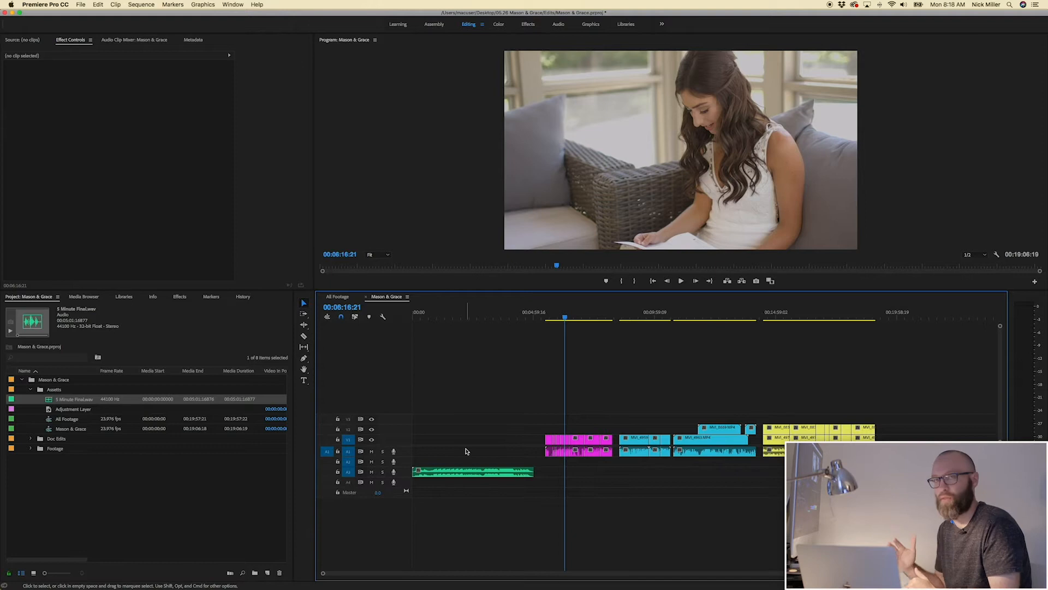
drag(527, 390, 895, 459)
drag(697, 441, 723, 442)
click(630, 396)
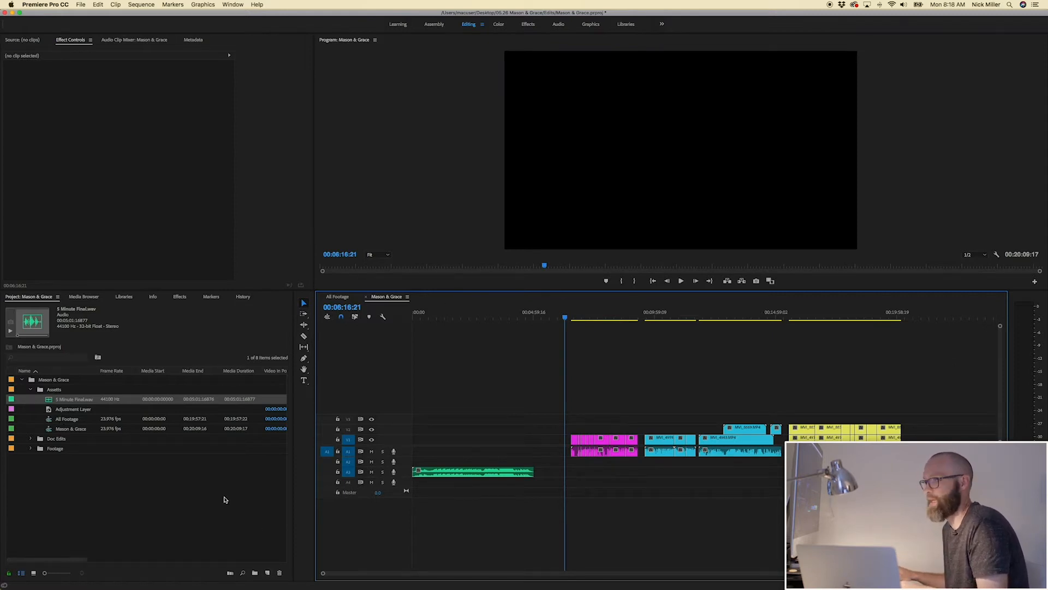
Import the Cinemascope 2-35-1 Croplines.psd from the Dropbox folder into the project with all layers merged
key(super+Tab)
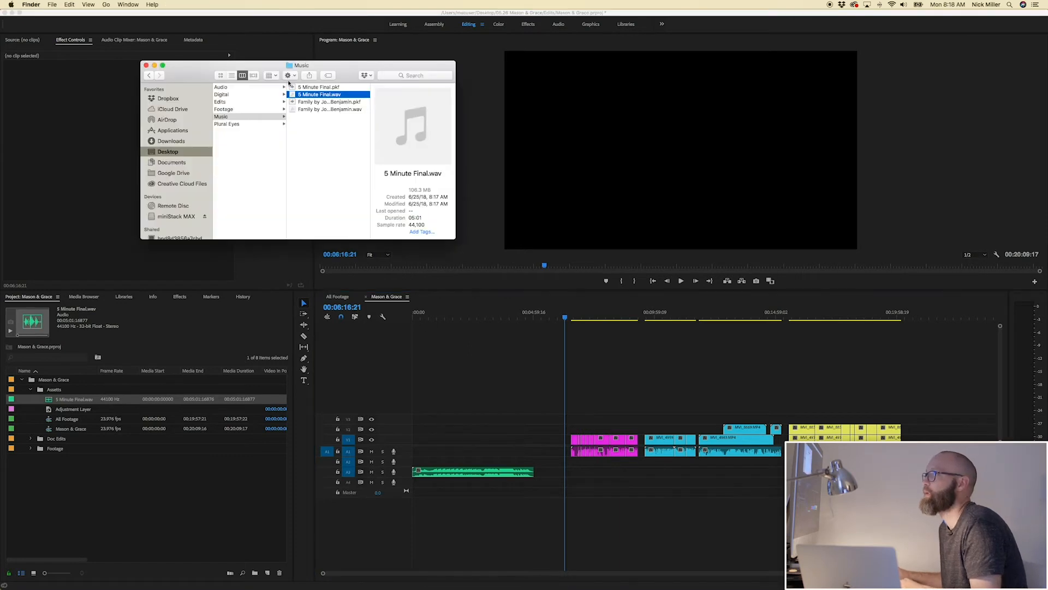
click(167, 99)
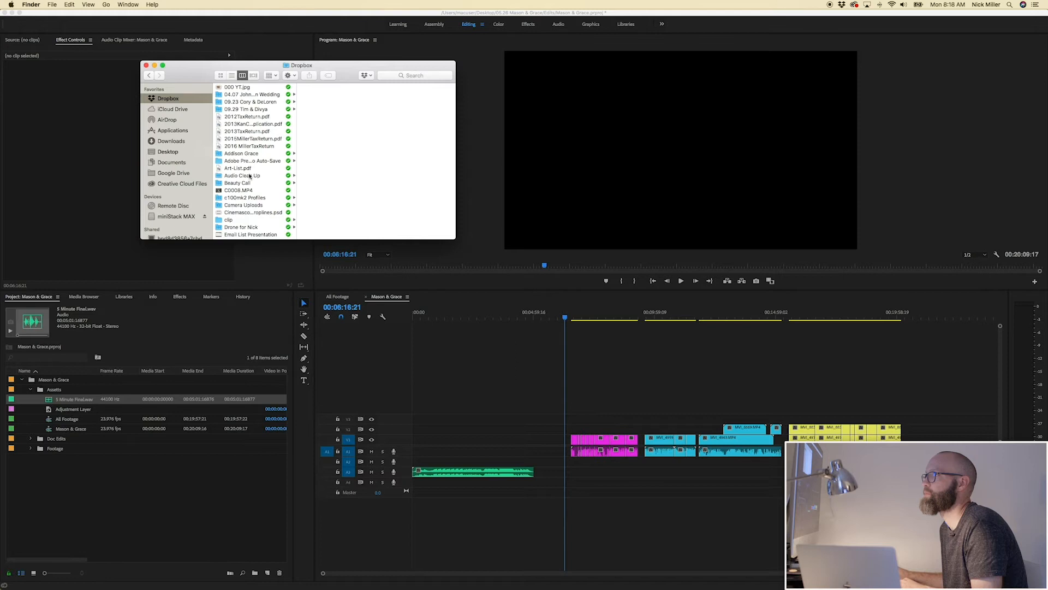
click(247, 213)
drag(248, 212, 92, 411)
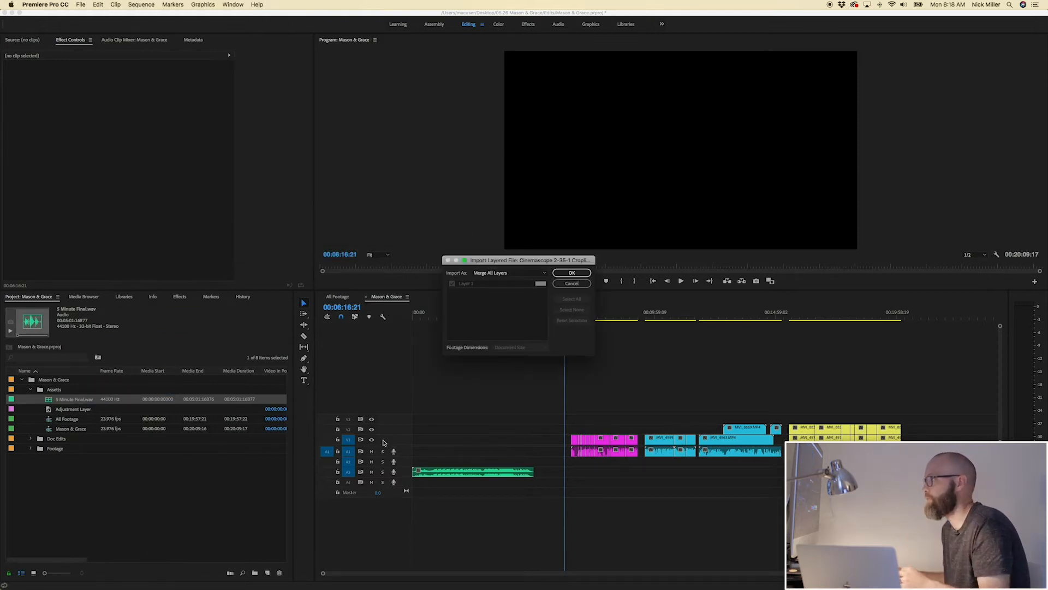
click(571, 274)
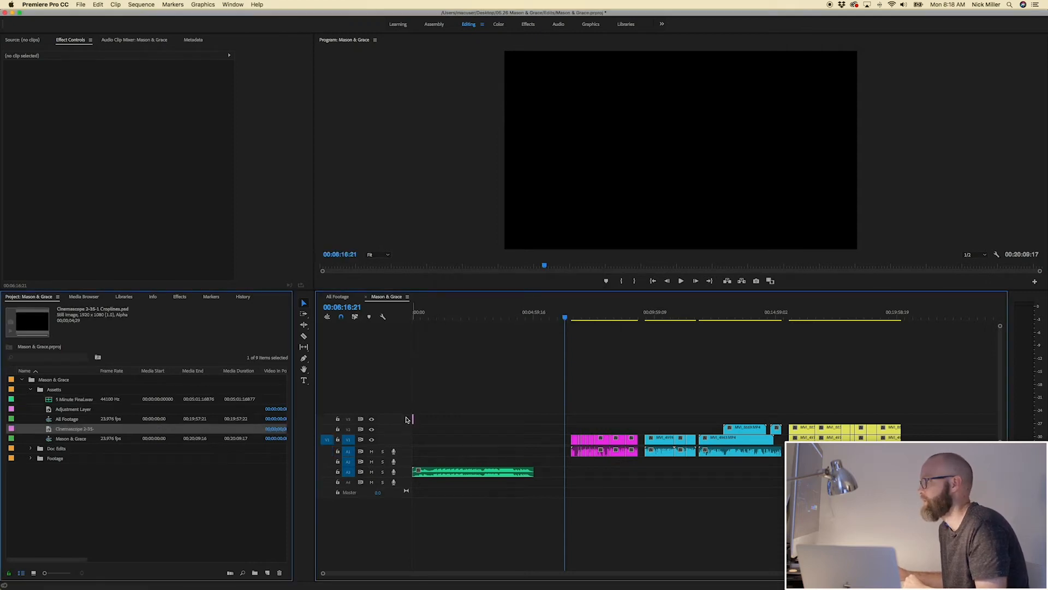
Extend the Cinemascope crop lines clip on track V3 to the end of the song and return the playhead to the sequence start
drag(416, 418, 534, 417)
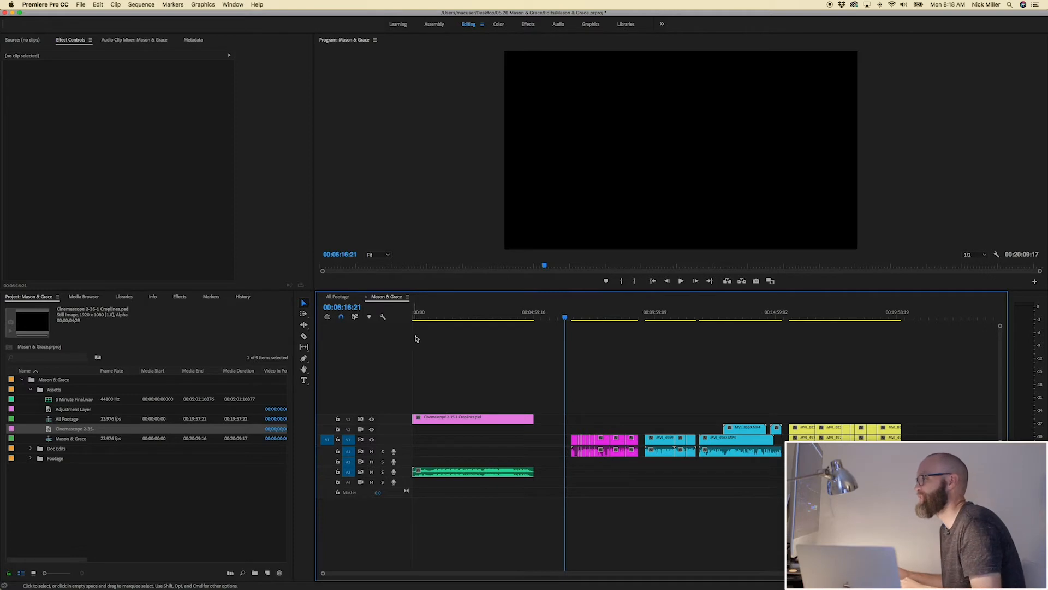
click(410, 317)
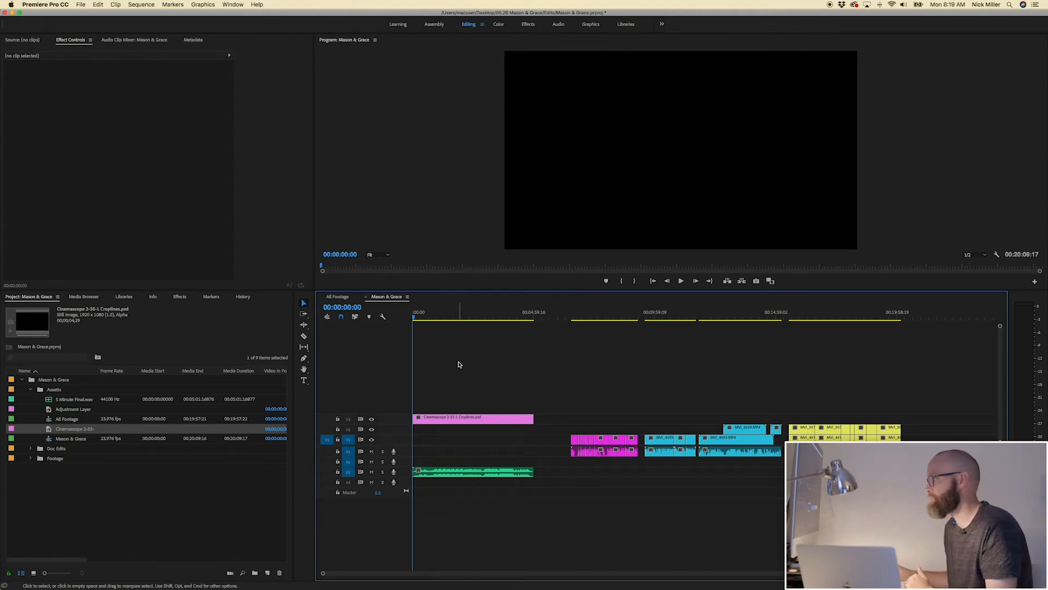
Listen to the song around the 50-second mark and add a sequence marker at 00:00:53:11
click(472, 315)
key(equal)
key(equal)
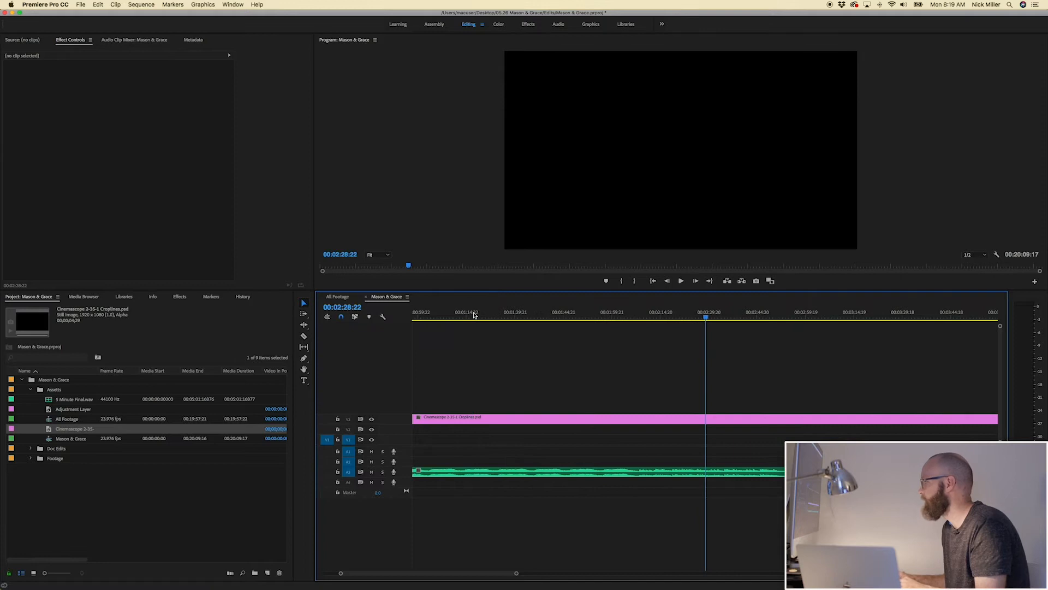
key(minus)
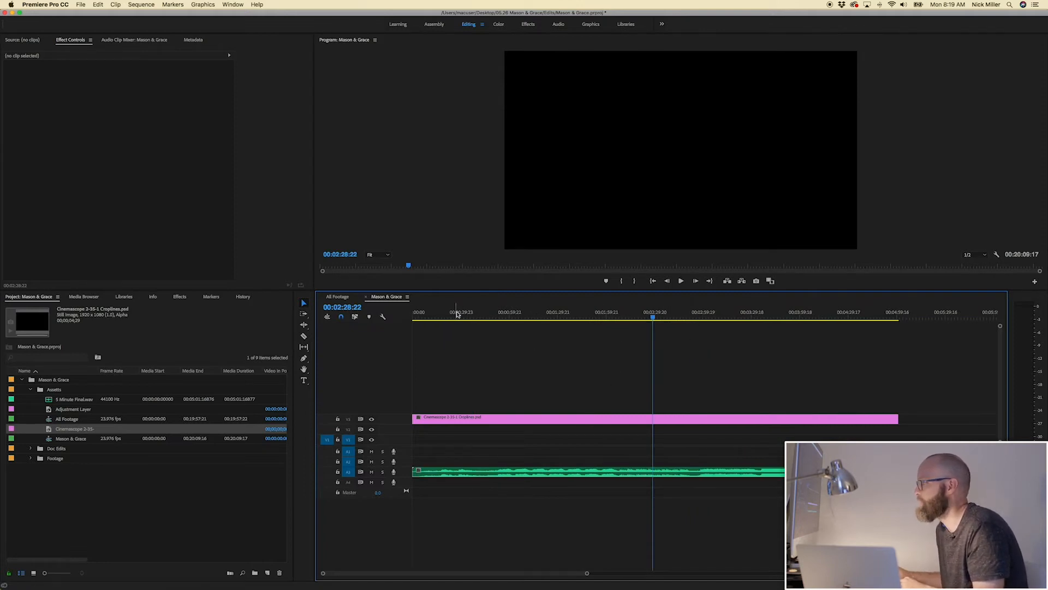
click(479, 315)
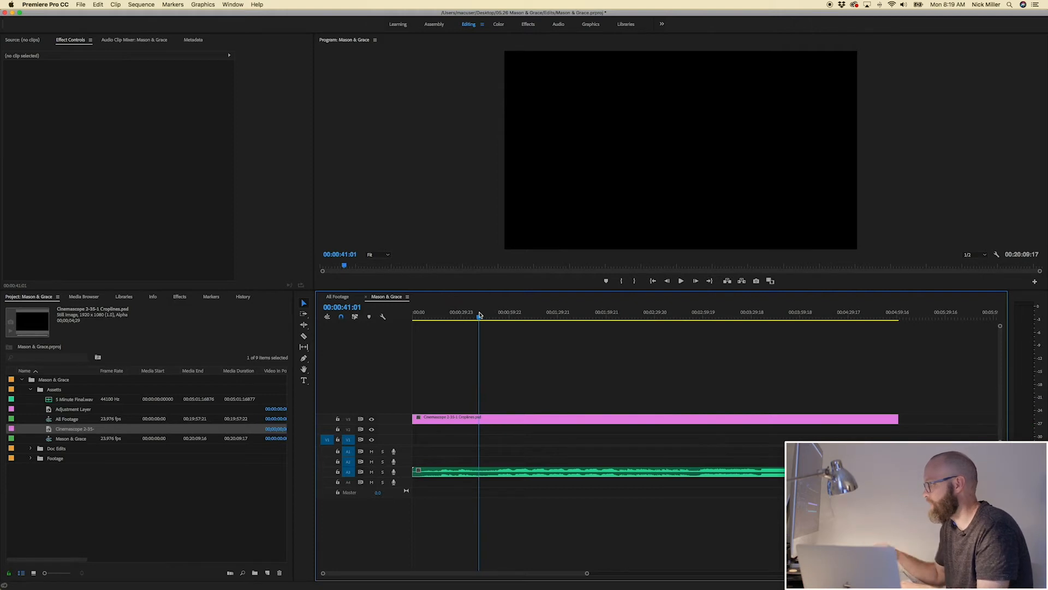
drag(480, 315, 495, 318)
key(space)
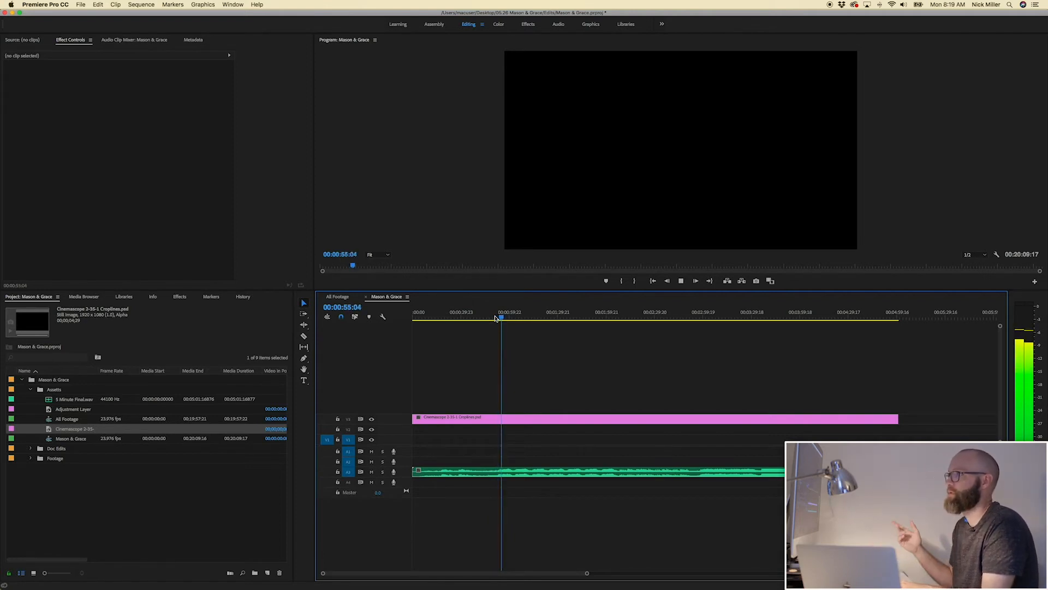
key(space)
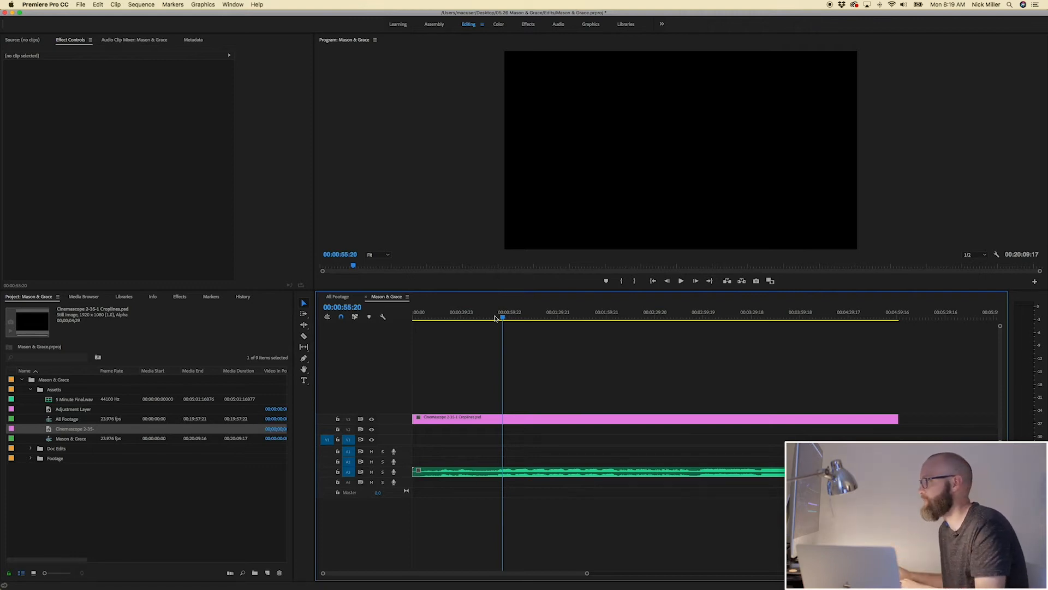
click(498, 317)
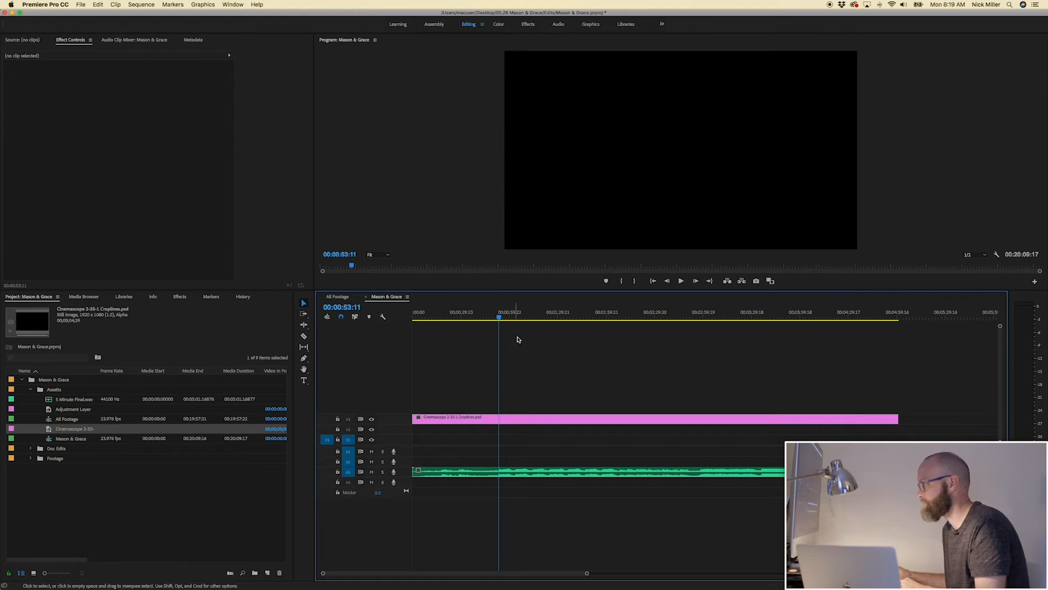
key(m)
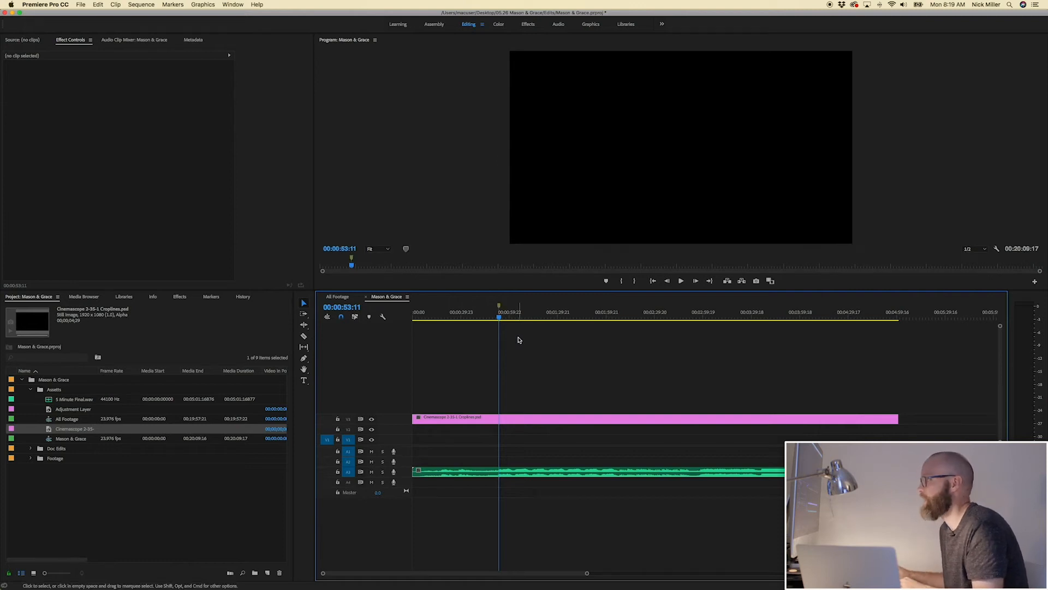
Name the marker at 00:00:53:11 First Look/Couple Portrait, with a 5-second duration and blue colour
double_click(498, 312)
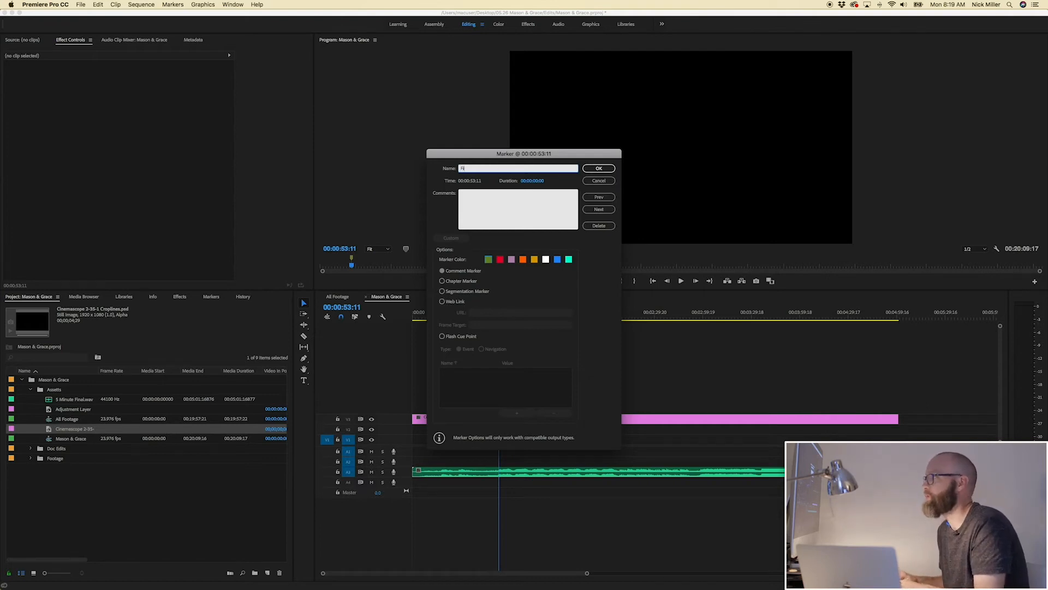
text(First Look/)
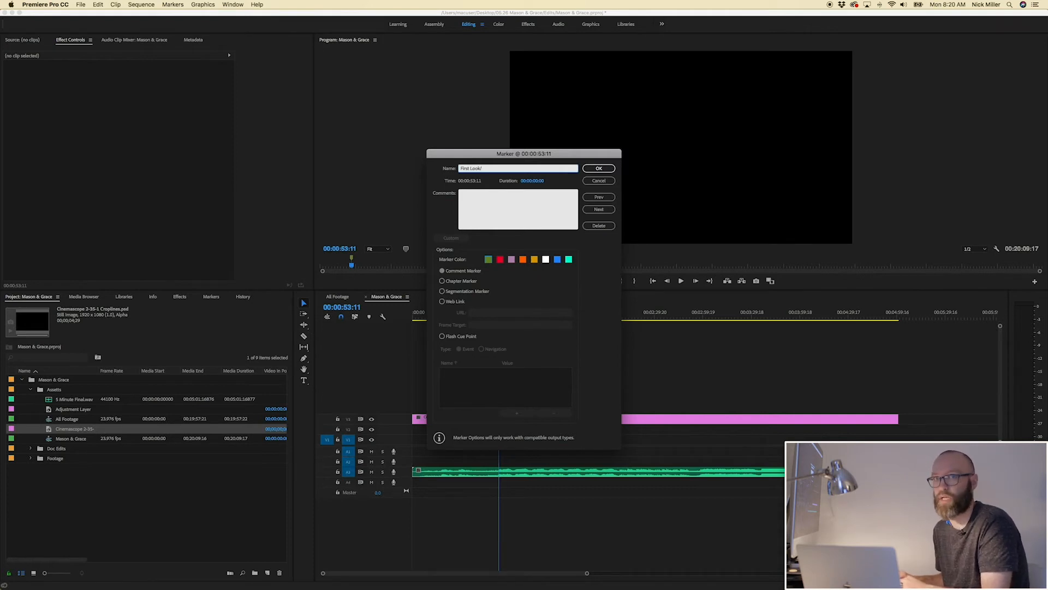
text(Couple Portraig)
key(BackSpace)
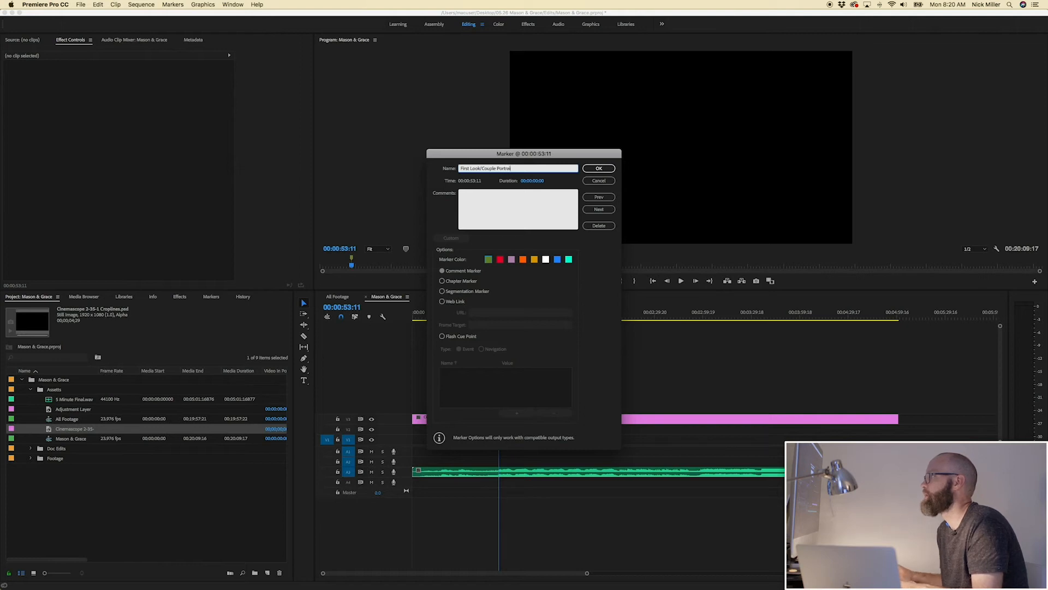
text(t)
click(537, 181)
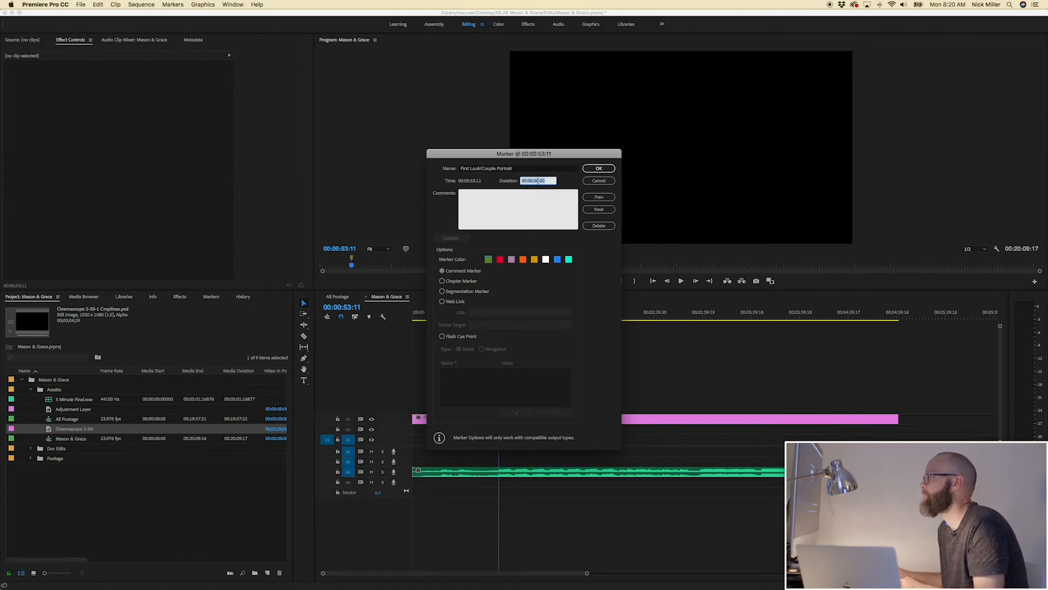
text(500)
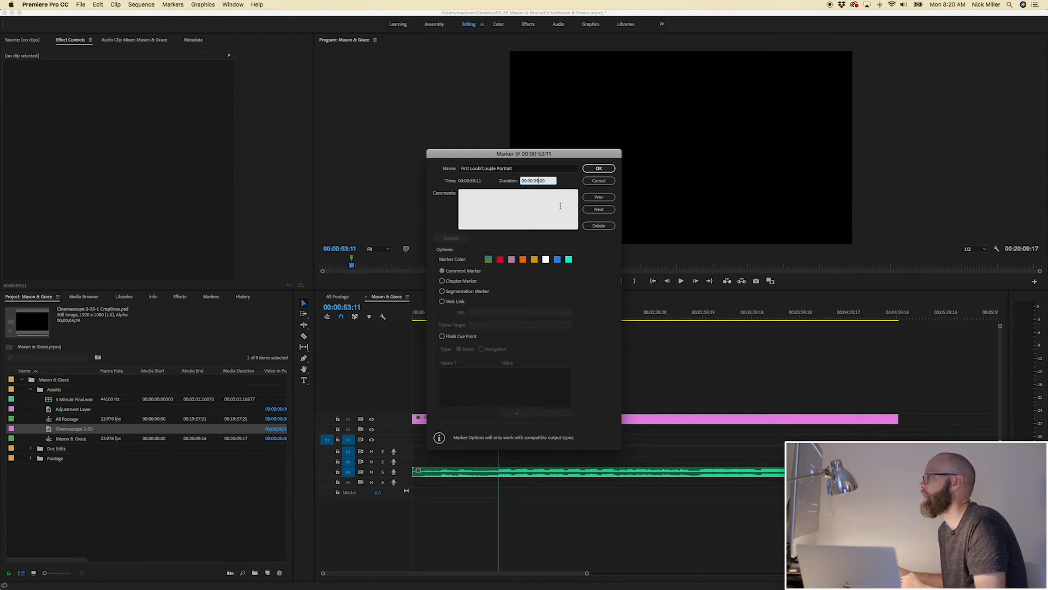
click(557, 260)
click(598, 168)
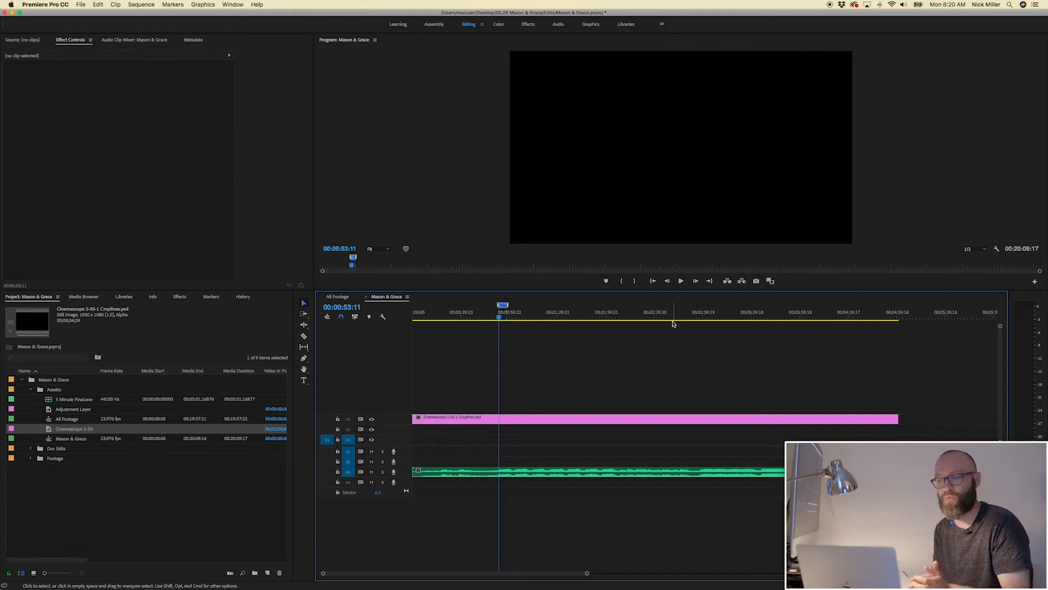
Move the playhead to 00:02:58:07 and increase the audio tracks' height to enlarge the song's waveform
drag(710, 316, 702, 318)
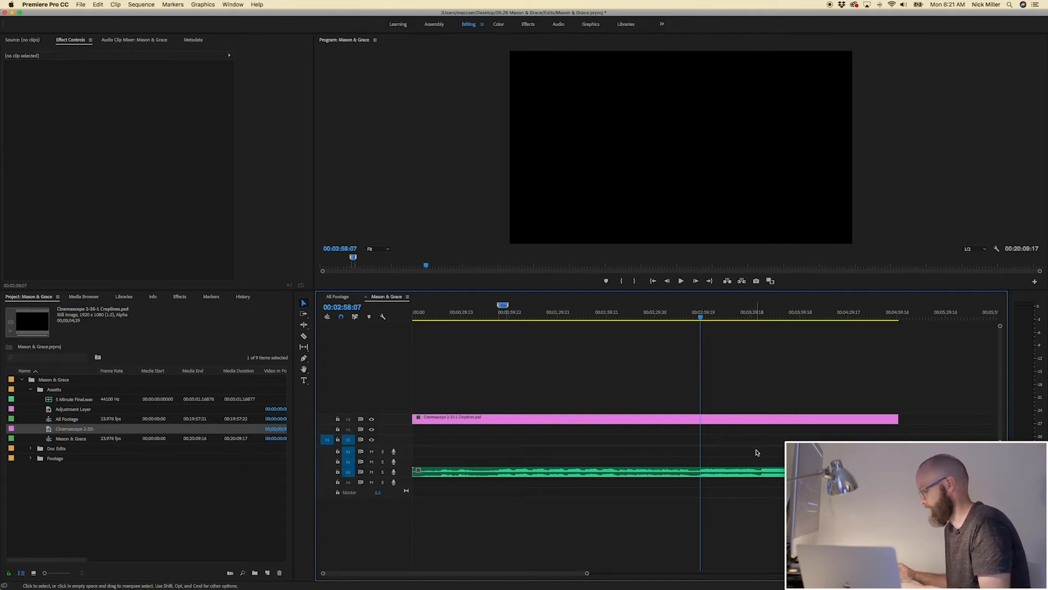
key(super+equal)
key(super+equal)
key(super+minus)
key(super+minus)
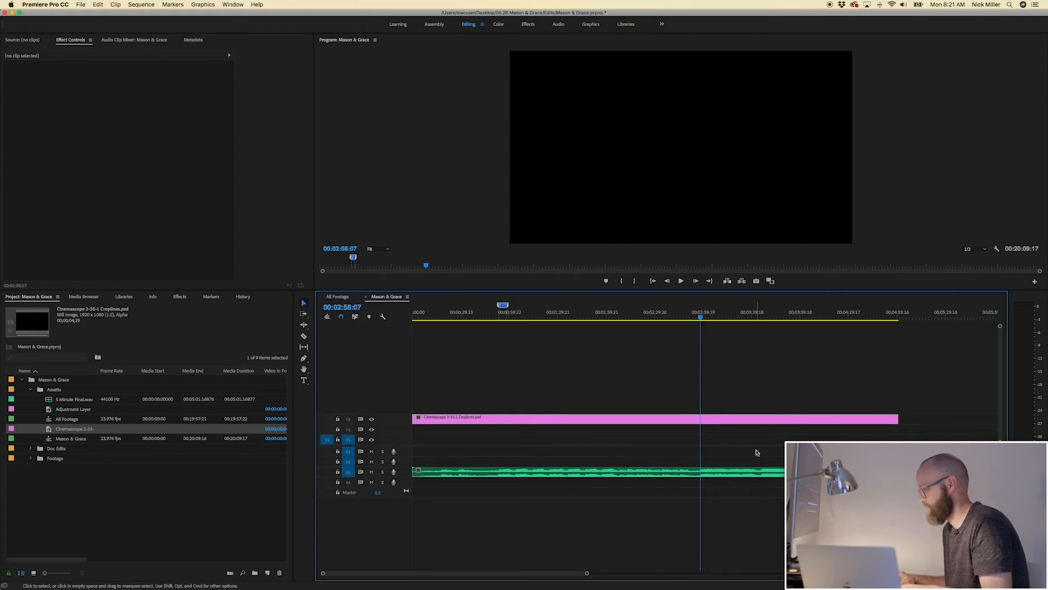
key(alt+equal)
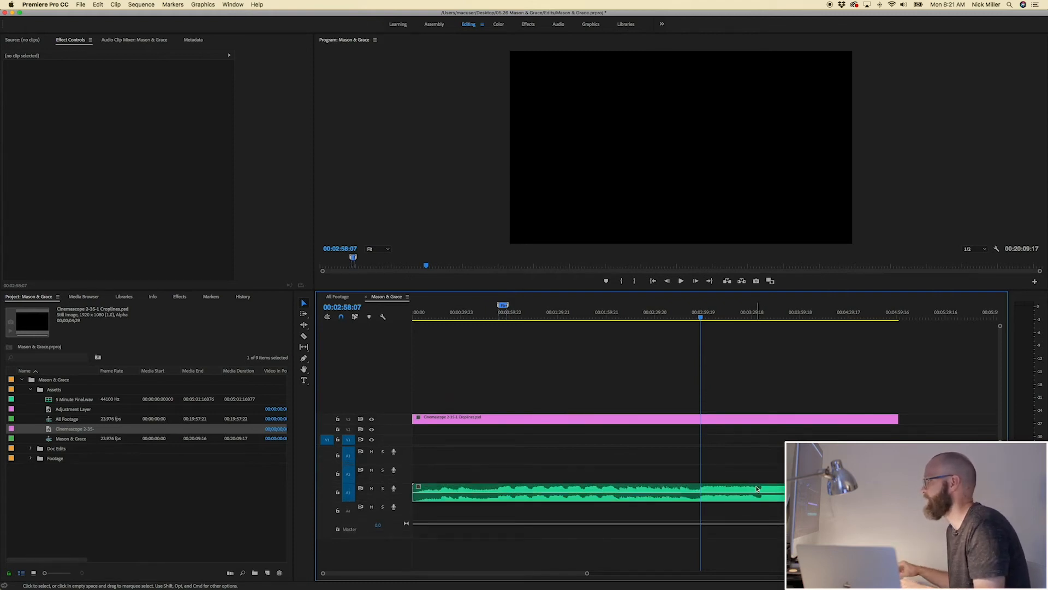
Listen to the song from about 00:03:32, slightly reduce the audio track height, and add a sequence marker at 00:03:36:01
click(757, 316)
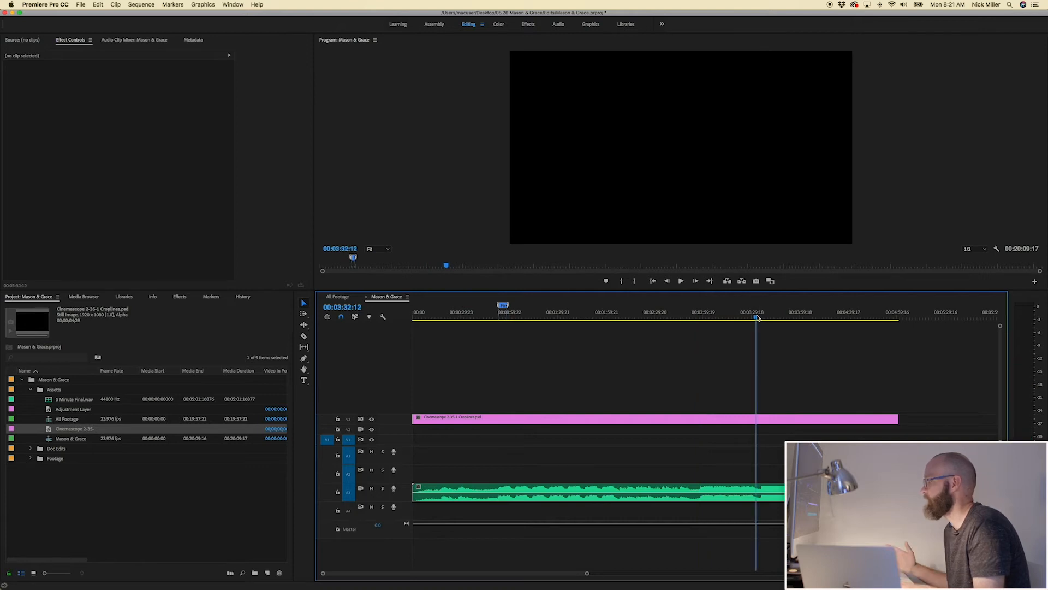
key(space)
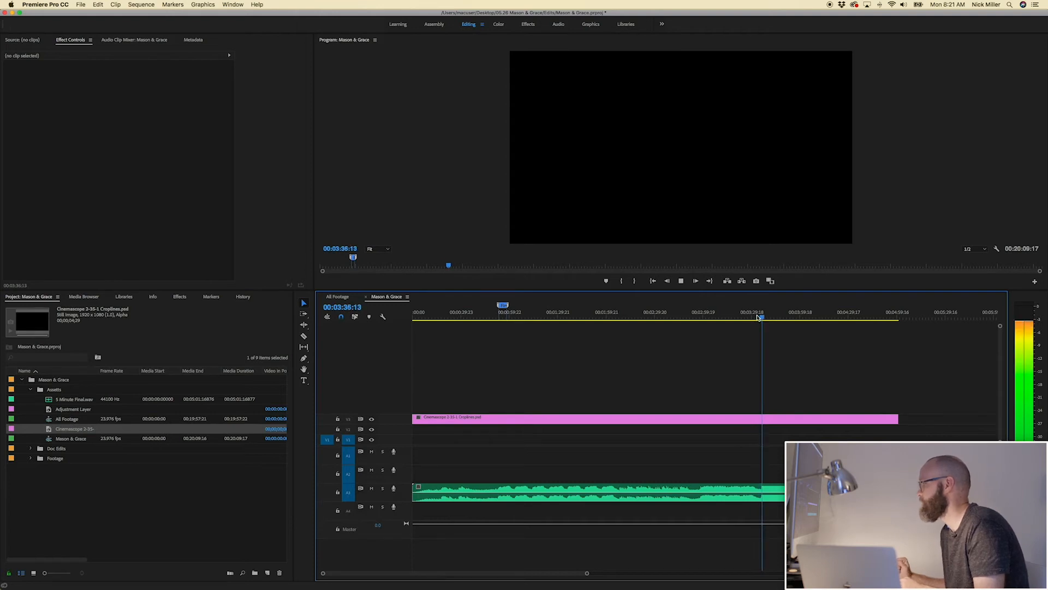
key(space)
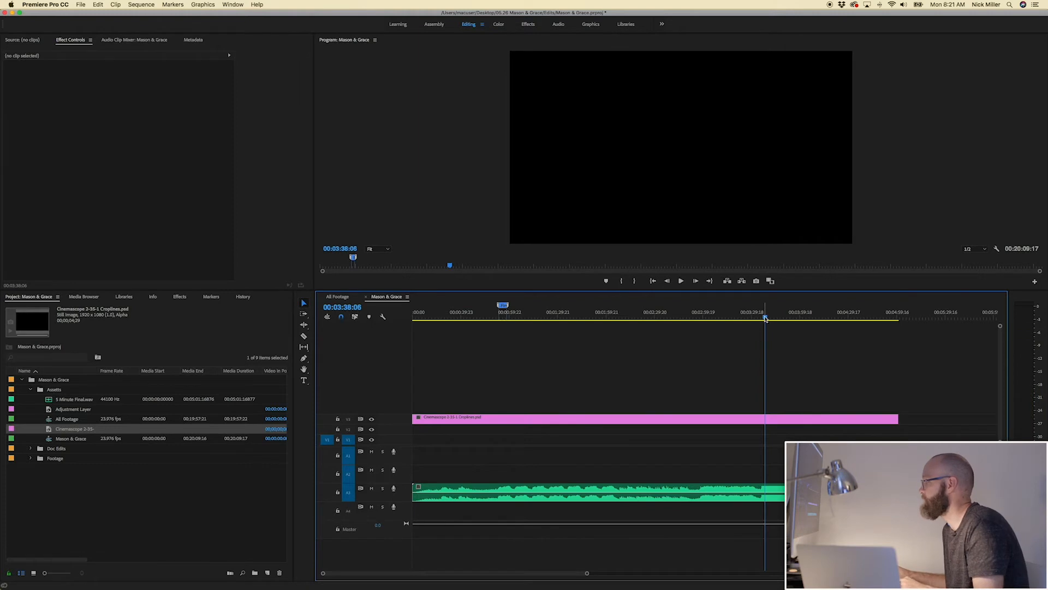
click(758, 317)
key(space)
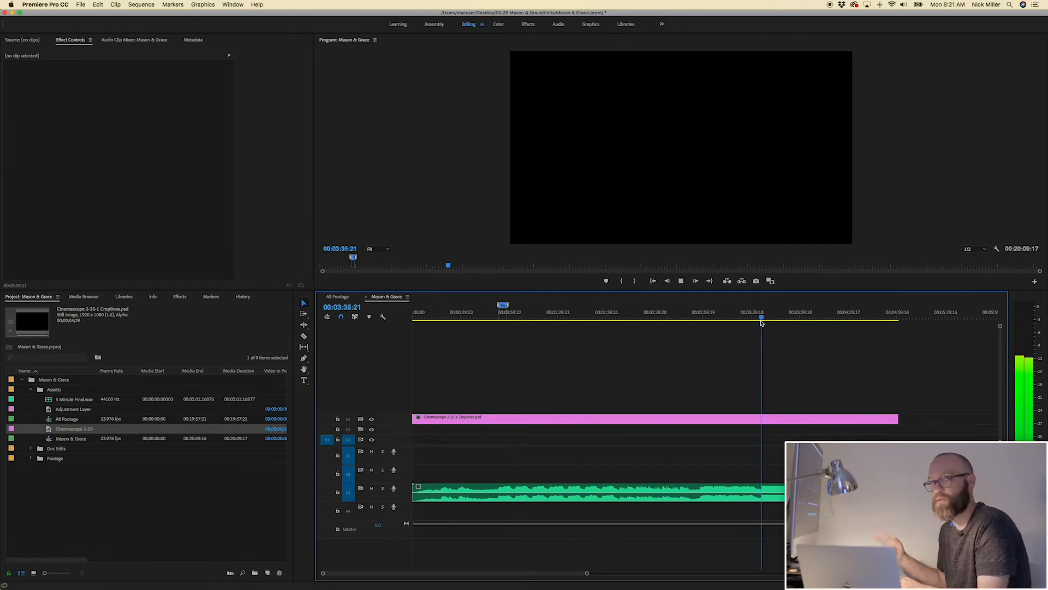
key(space)
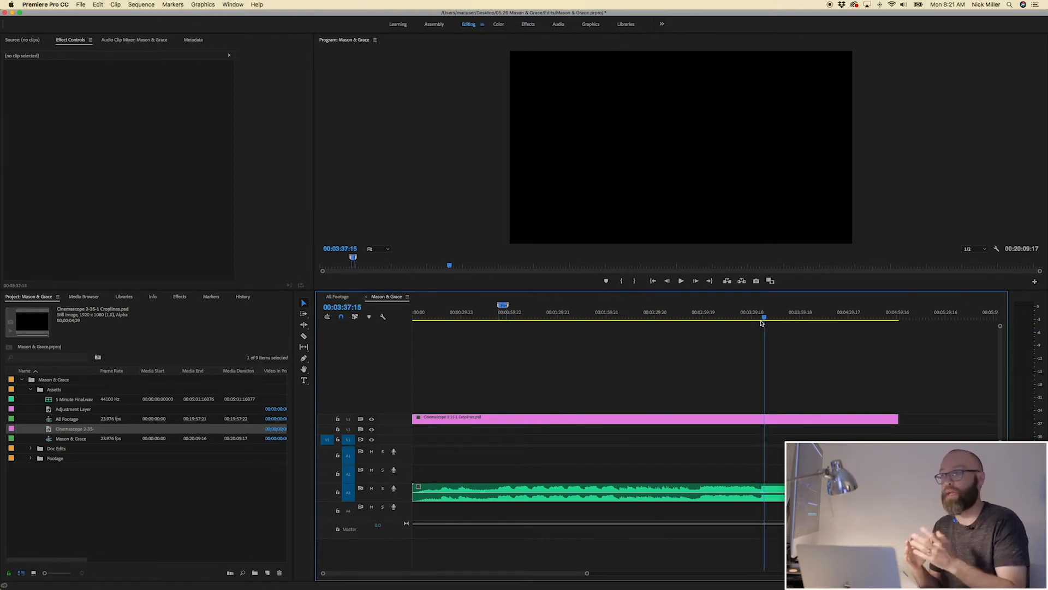
key(alt+minus)
key(alt+minus)
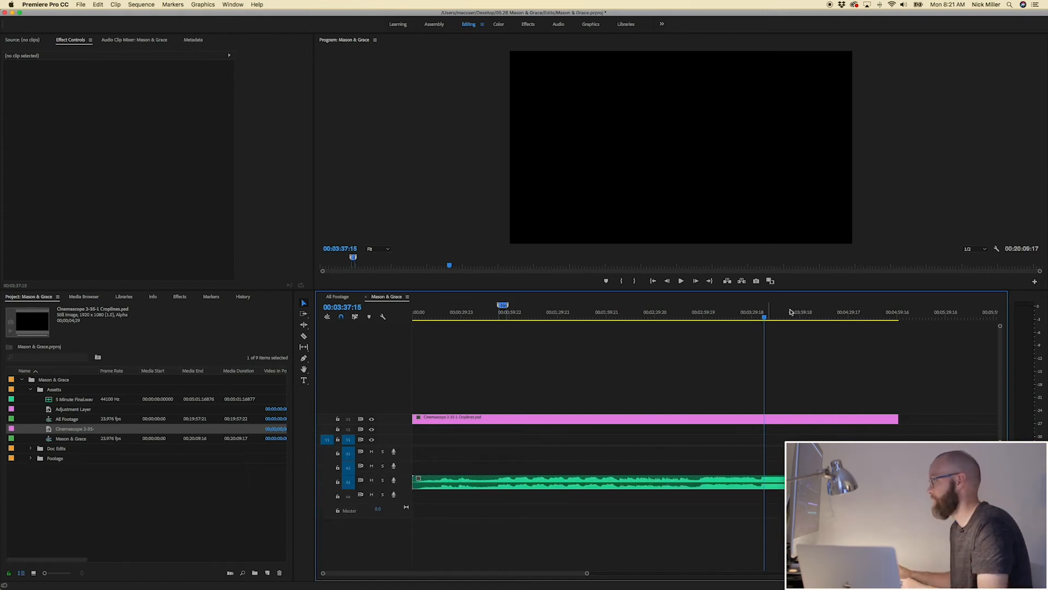
click(762, 320)
key(space)
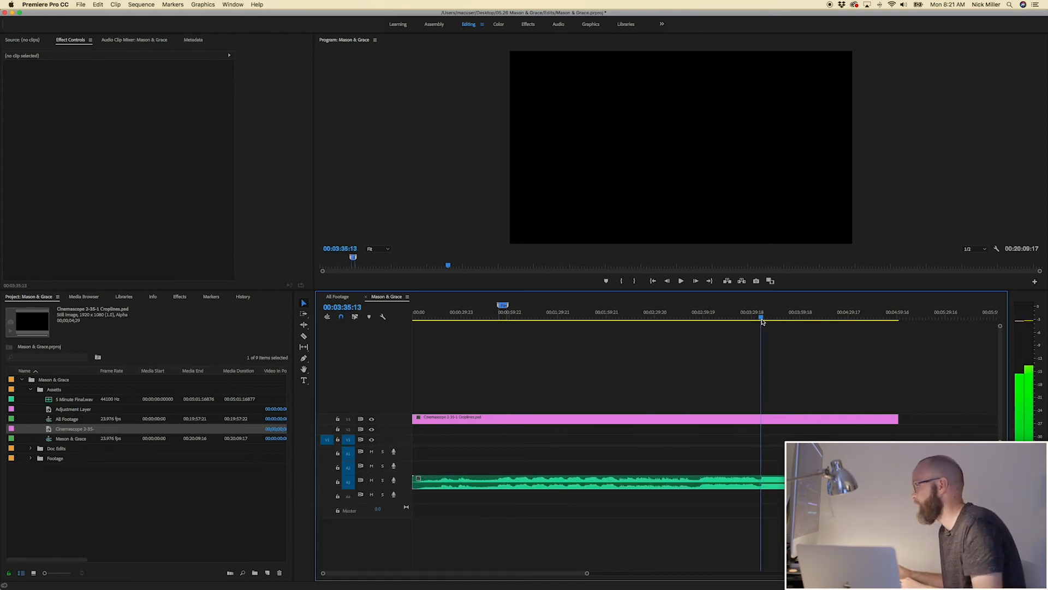
key(space)
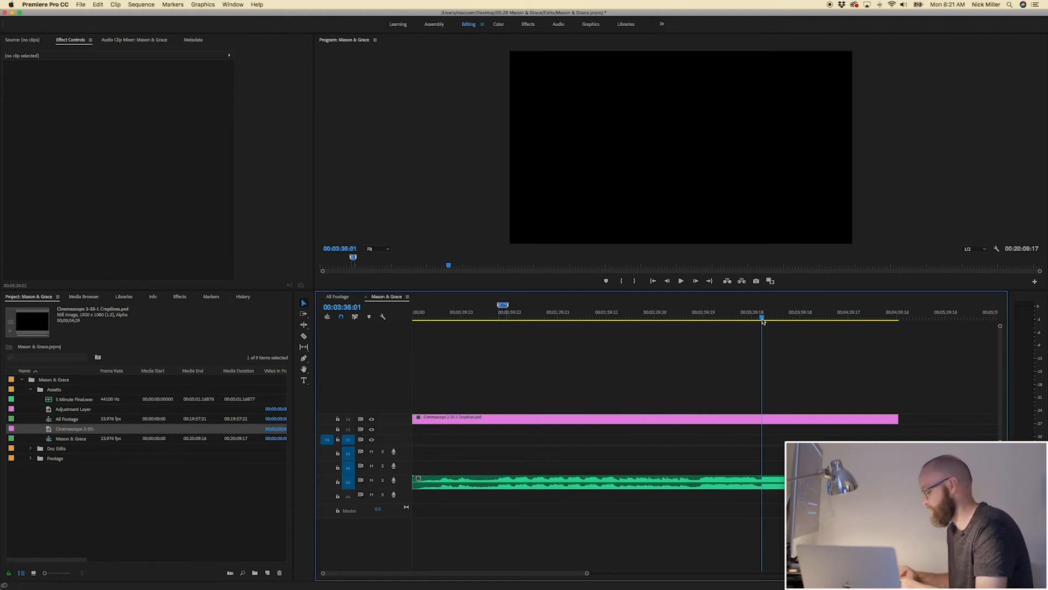
key(m)
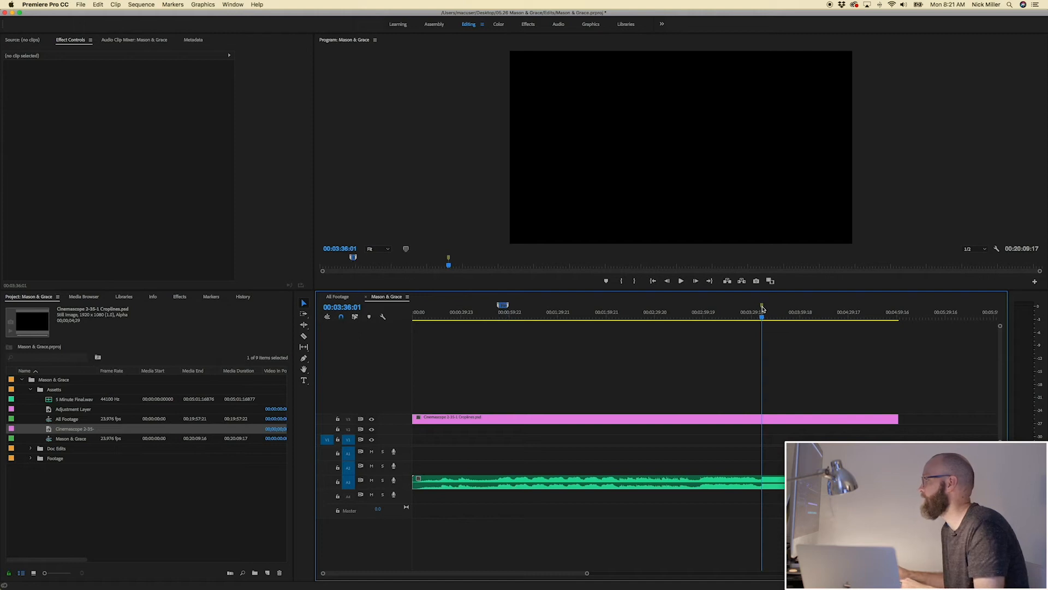
Name the marker at 00:03:36:01 Ceremony Aisle, with blue colour and a 5-second duration
key(m)
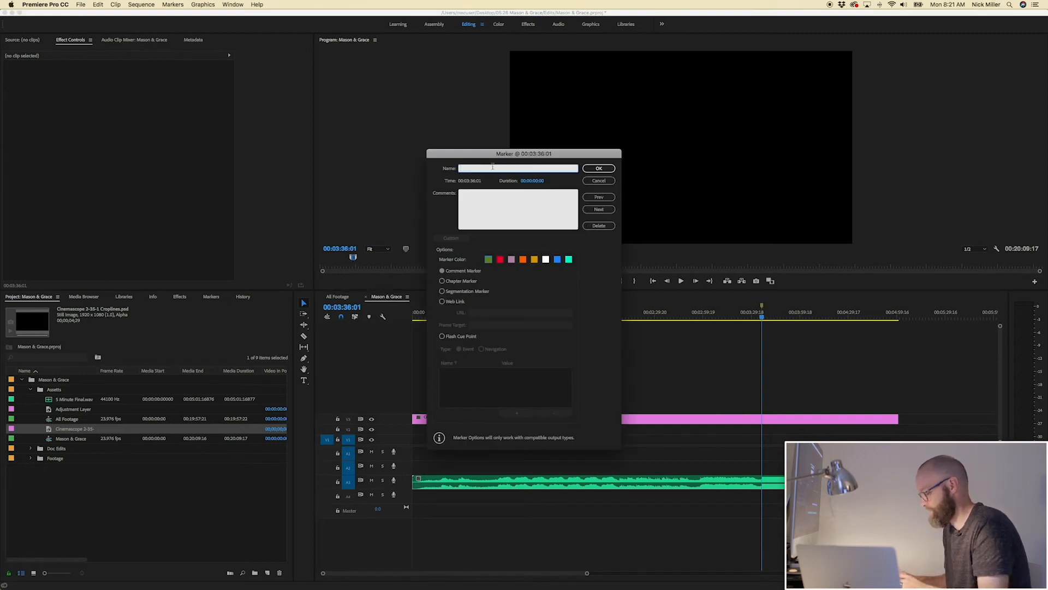
text(Ceremony Aisle)
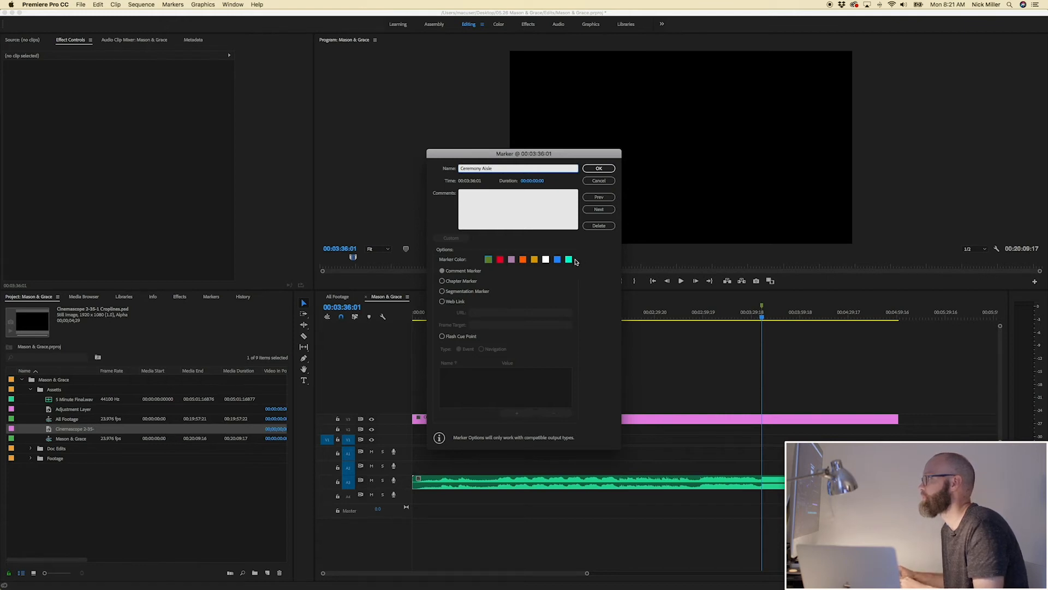
key(Tab)
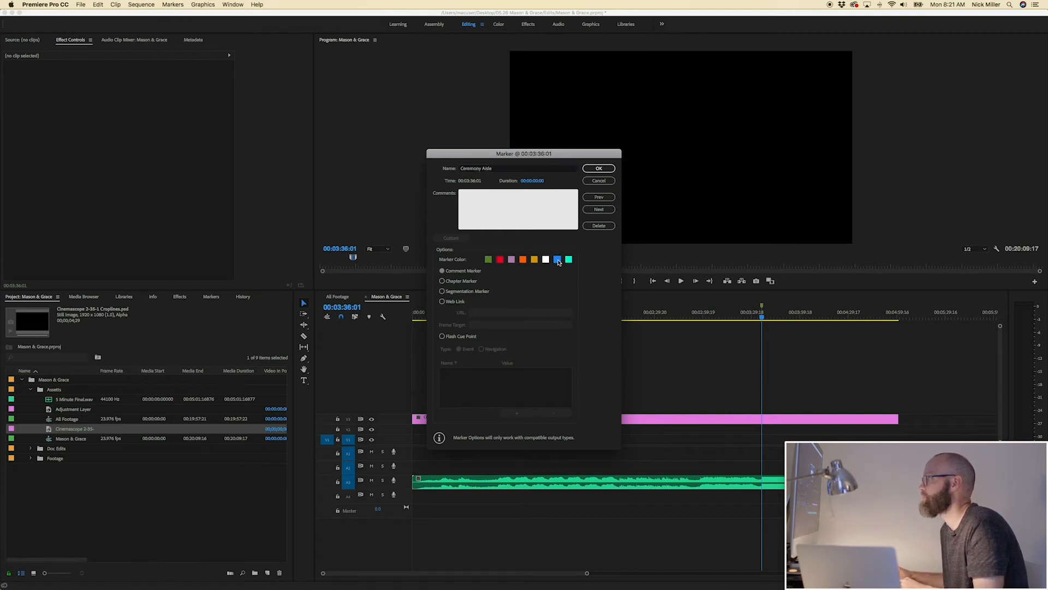
click(539, 181)
text(500)
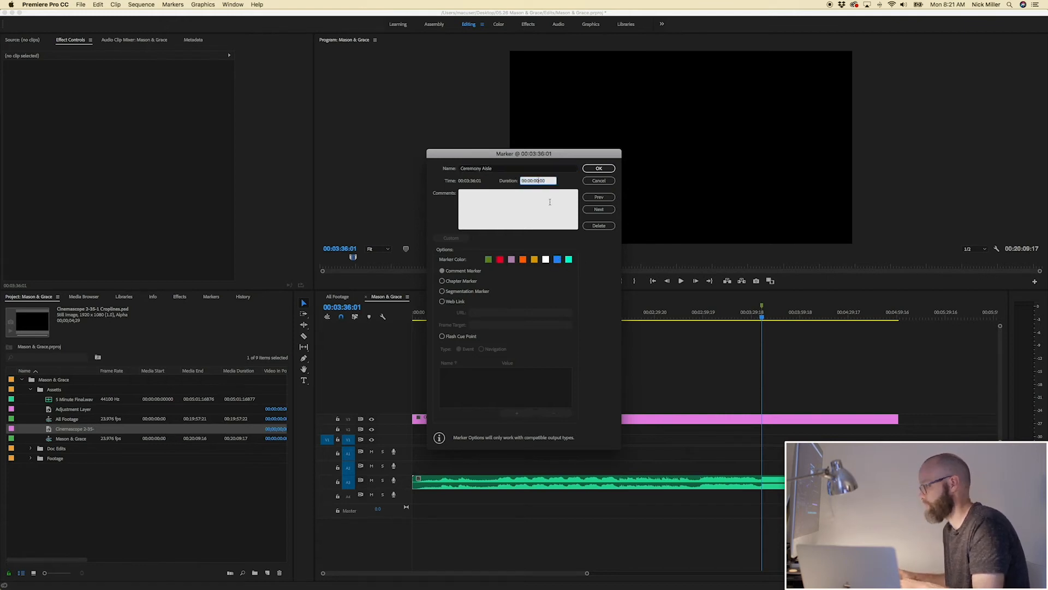
click(598, 168)
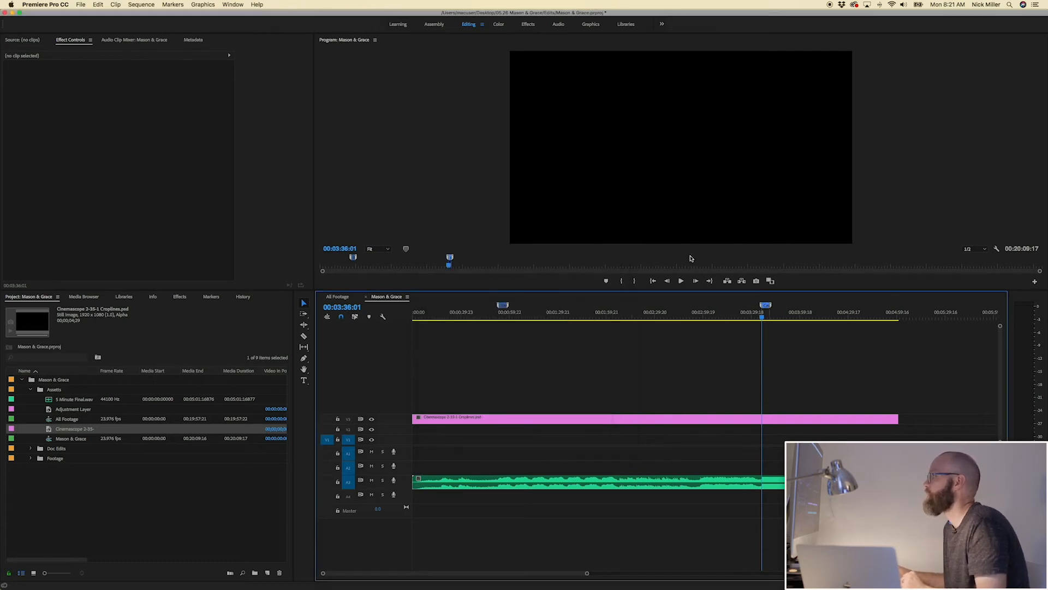
Lengthen the Ceremony Aisle marker's span on the time ruler and place the playhead at 00:03:29:05
drag(770, 305, 790, 306)
click(751, 315)
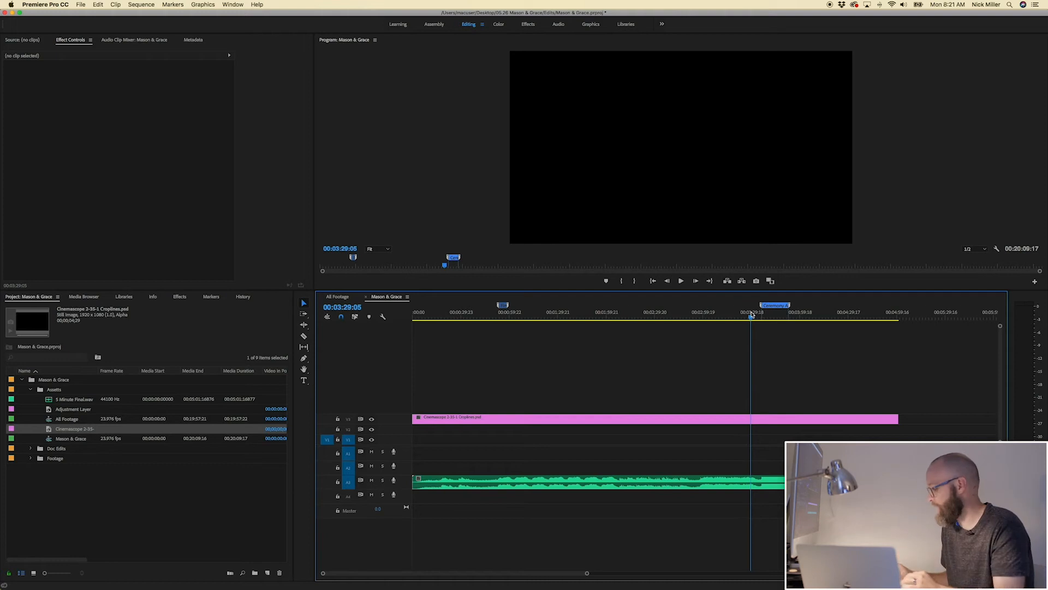
key(minus)
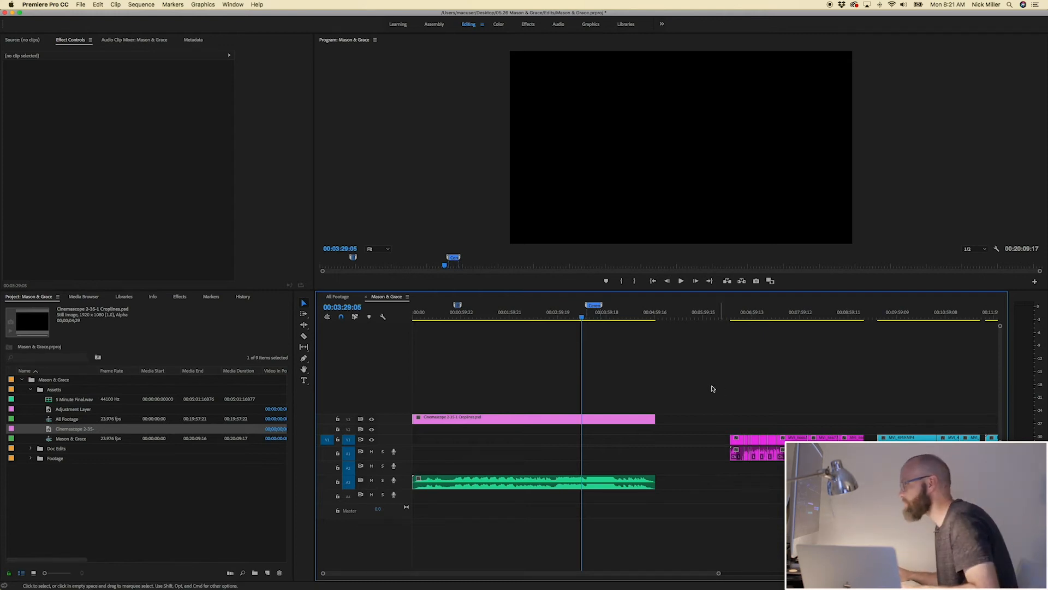
key(minus)
key(equal)
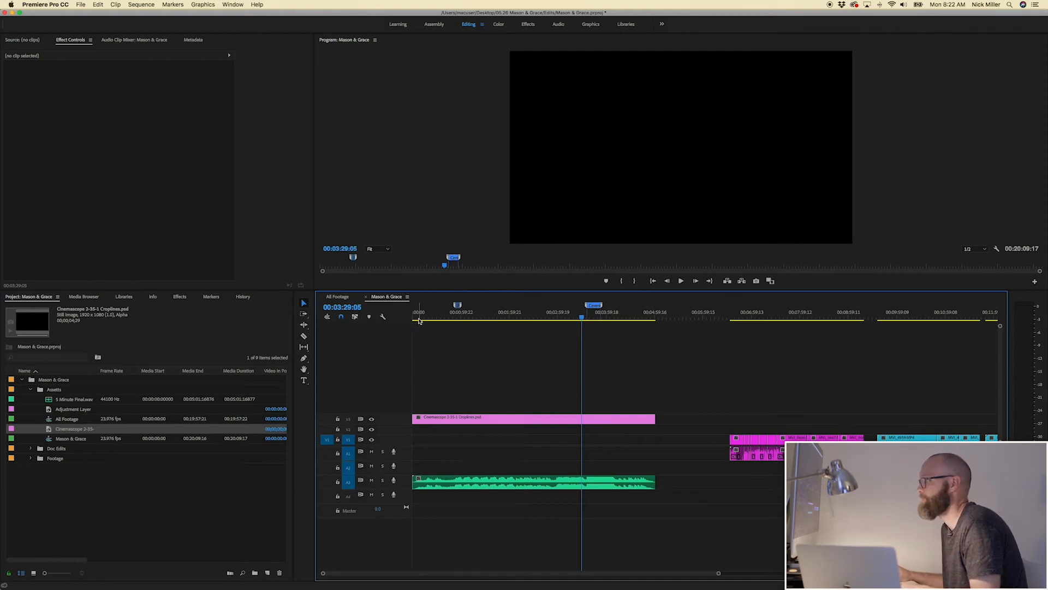
Place the bride's pink interview clip from the footage after the song under the crop lines at about 00:00:10
drag(738, 315, 733, 321)
key(equal)
key(equal)
key(Home)
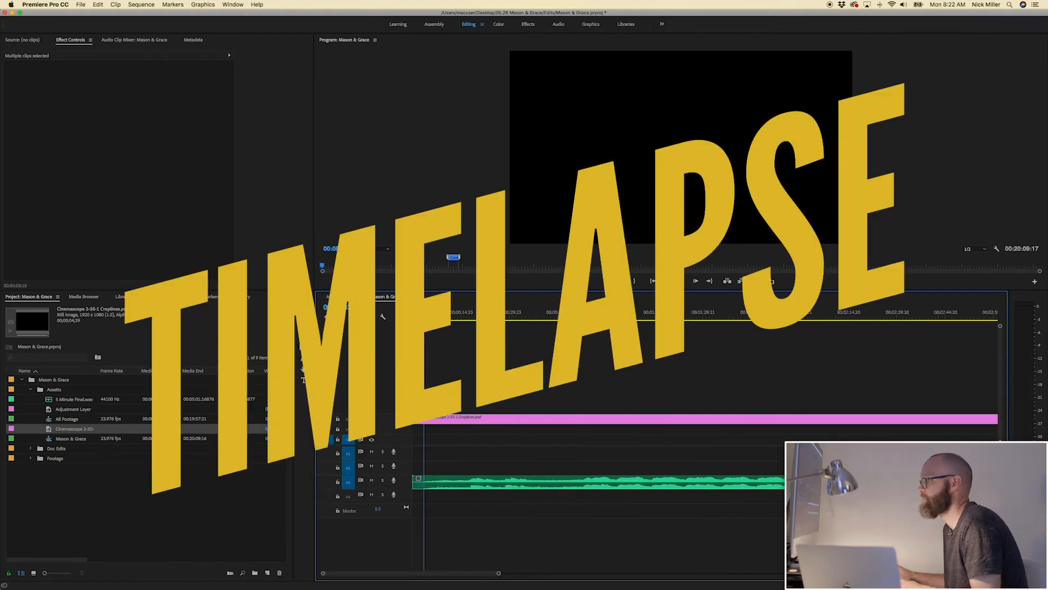
key(super+v)
key(equal)
key(equal)
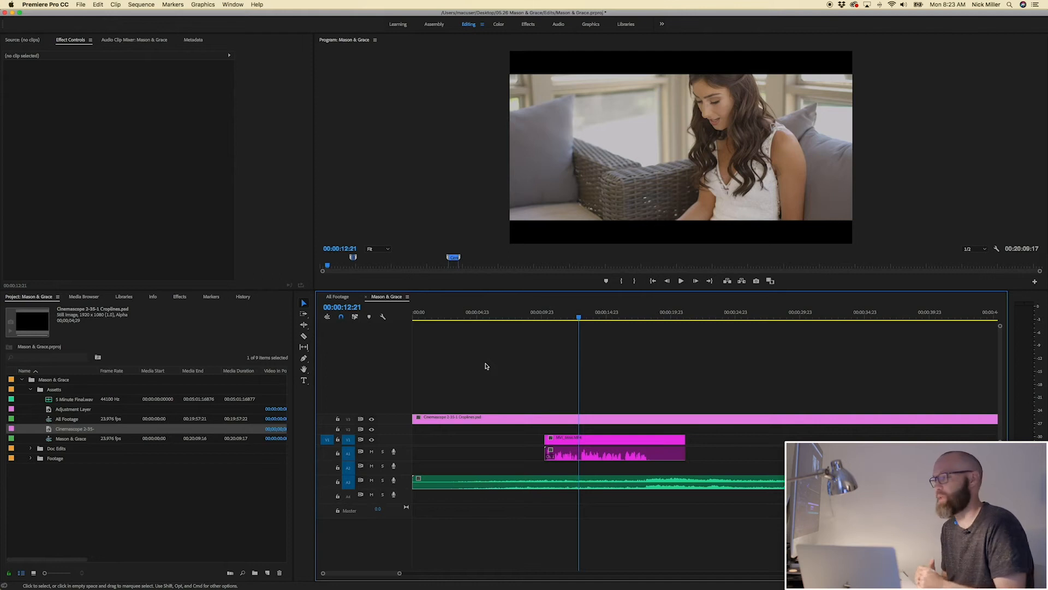
Split the pink interview clip at 00:00:12:21 and shift the second part slightly later to leave a short pause
key(c)
click(583, 450)
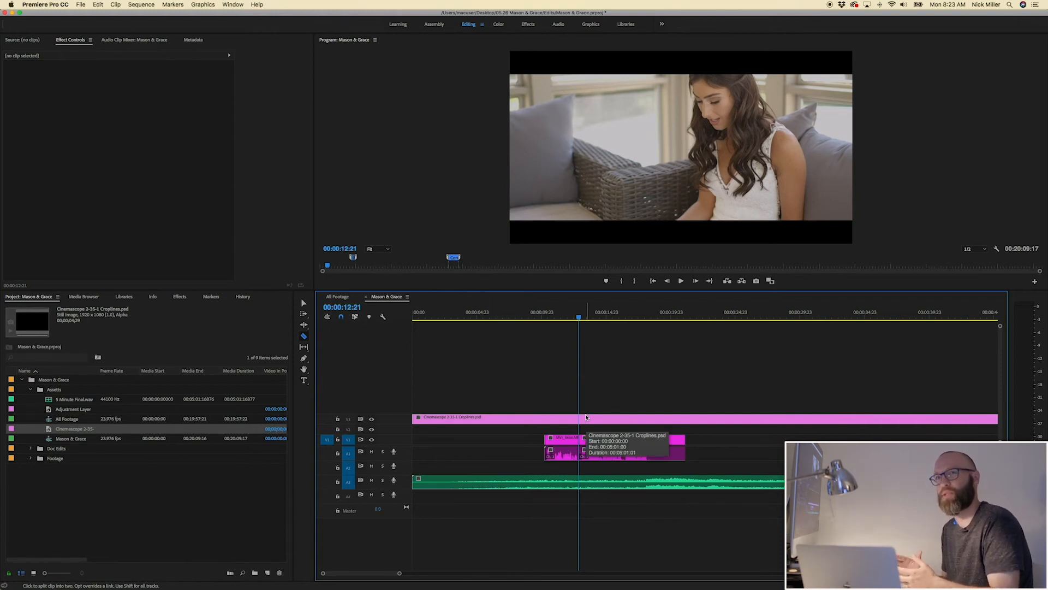
key(equal)
key(equal)
key(equal)
key(equal)
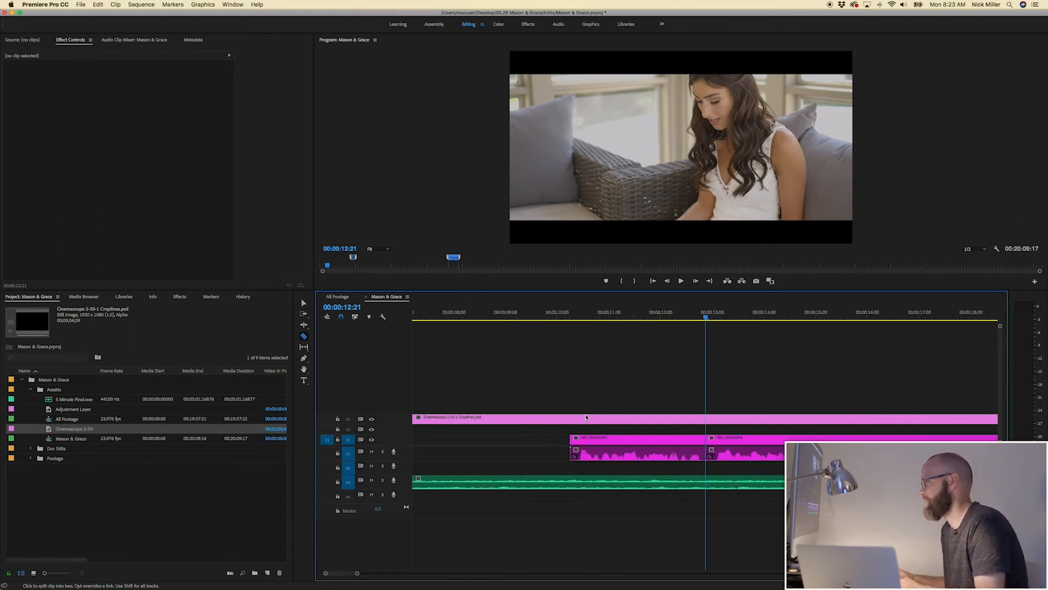
scroll(649, 388, right, 2)
key(minus)
key(minus)
key(v)
Play back the two pink interview clips from about 00:00:09 to check their spacing against the music
key(space)
key(space)
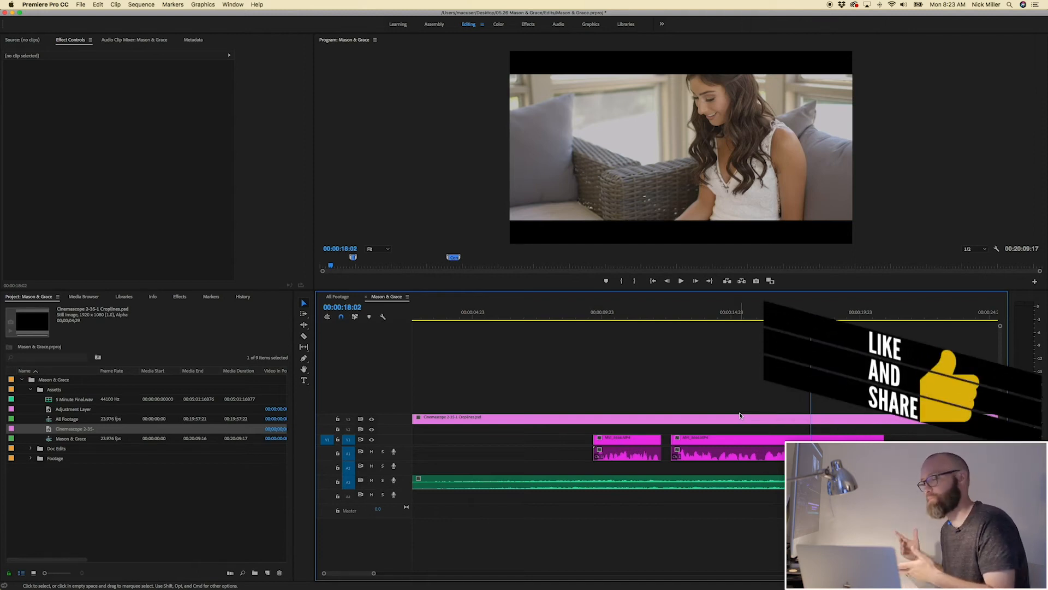
click(590, 312)
key(space)
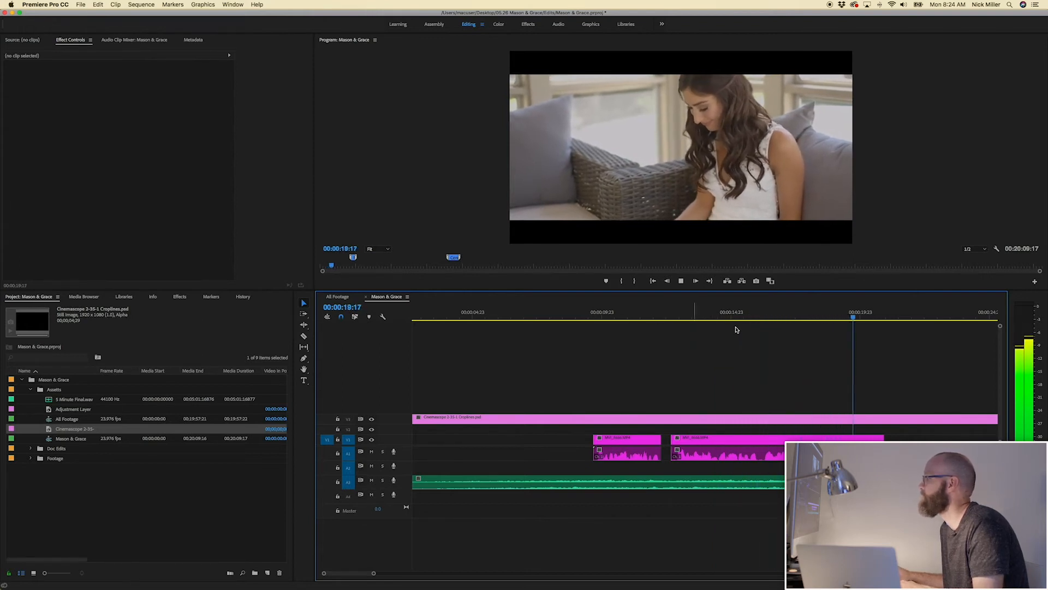
key(space)
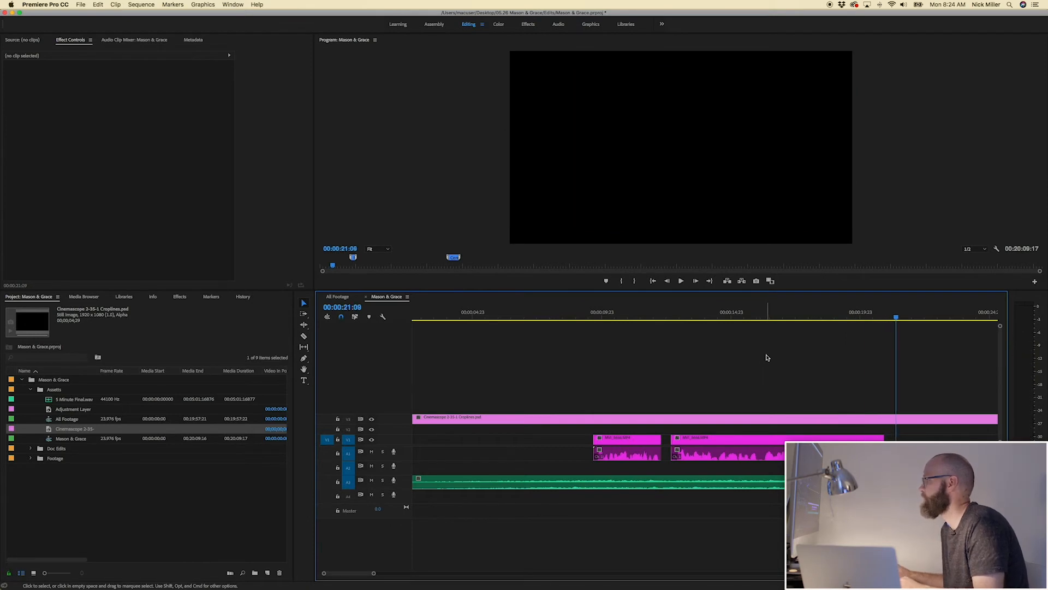
Take a short line from the groom's blue clips, place it after the pink clips at about 00:00:24, and listen to it
key(minus)
key(minus)
key(minus)
key(minus)
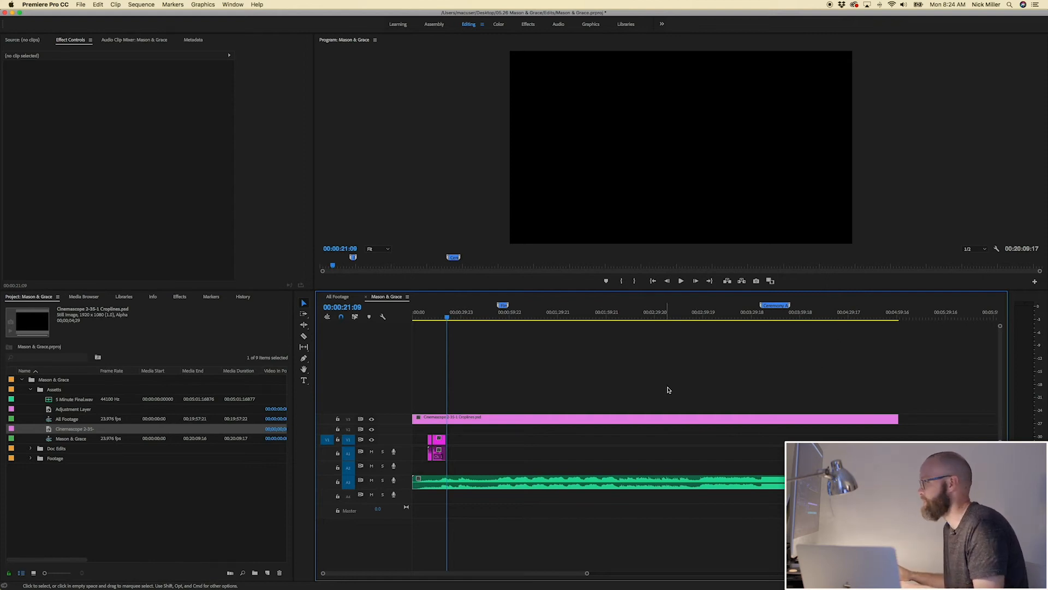
scroll(673, 389, right, 10)
click(741, 314)
key(equal)
key(equal)
scroll(741, 329, right, 5)
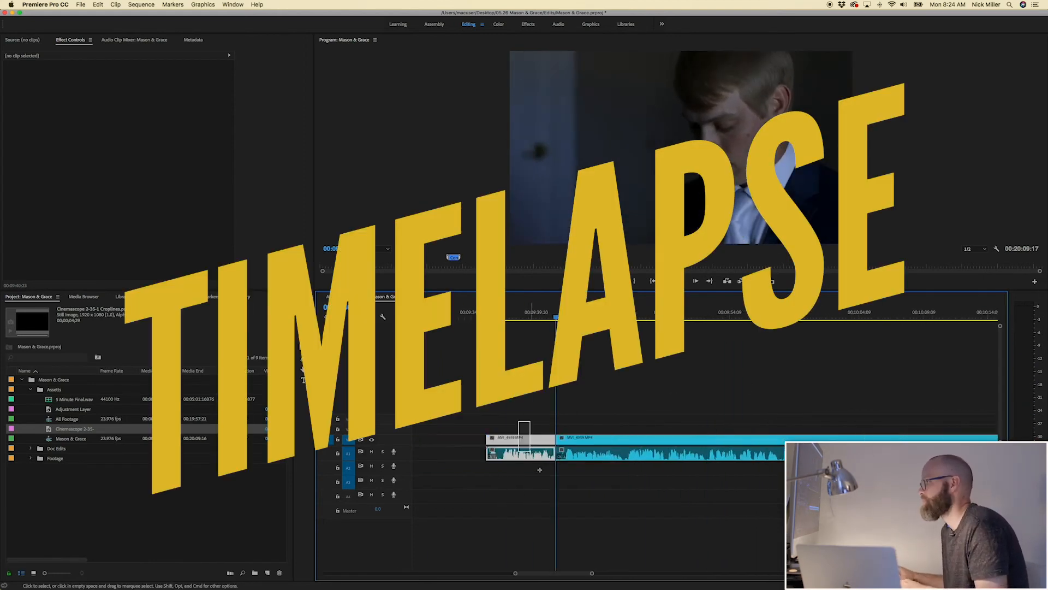
key(Home)
key(space)
key(space)
Find the toast in the yellow clips at about 00:17:50 and place it on both video tracks from 00:00:31:23 to 00:01:36:16
key(minus)
key(minus)
key(minus)
scroll(714, 357, right, 10)
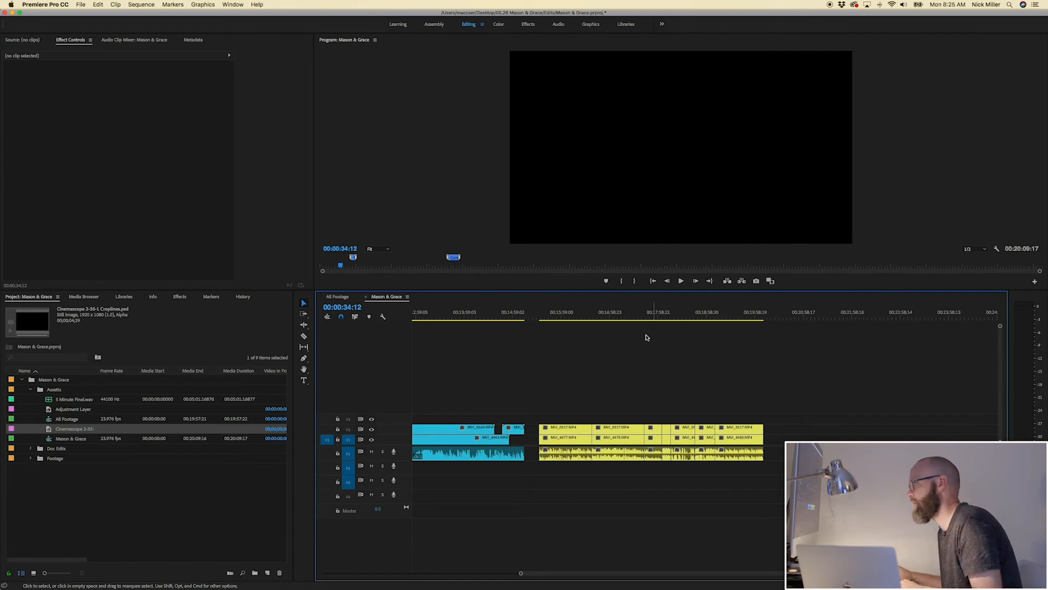
click(649, 313)
key(equal)
key(space)
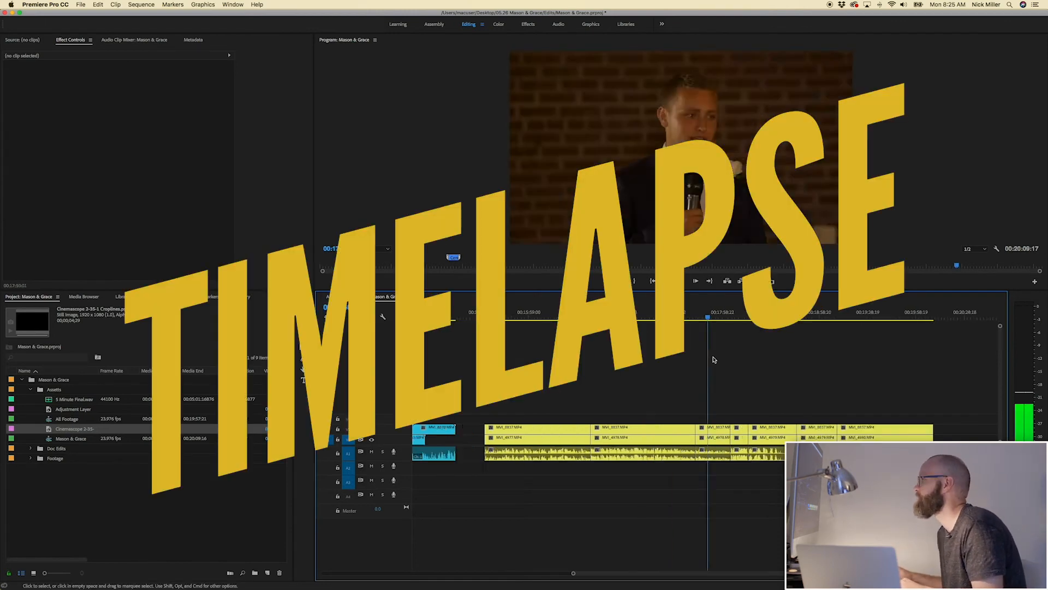
key(equal)
key(space)
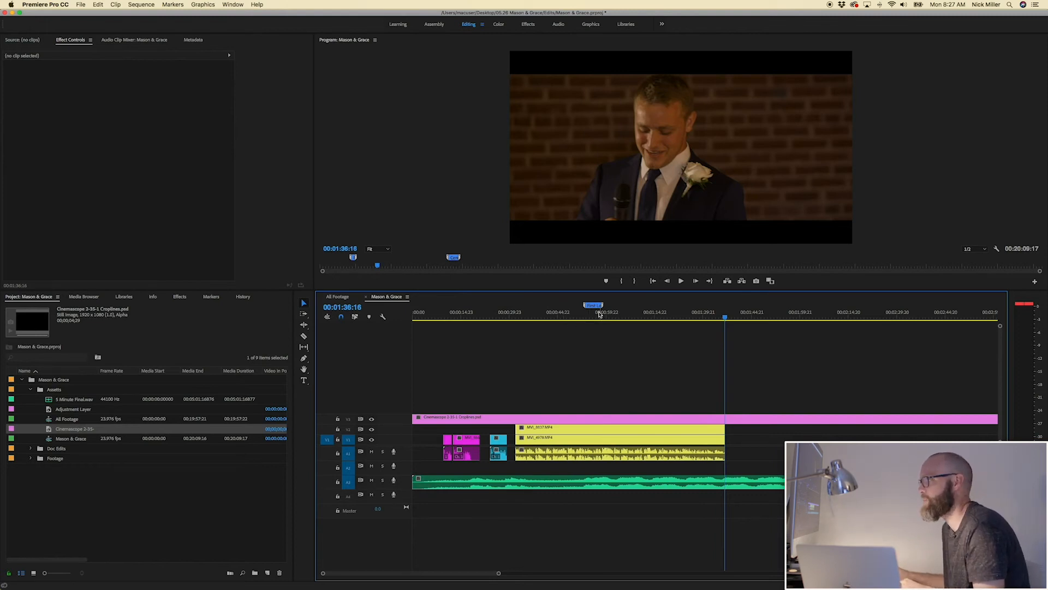
Move the playhead to the marker at 00:00:53:11 and clear that marker
click(580, 317)
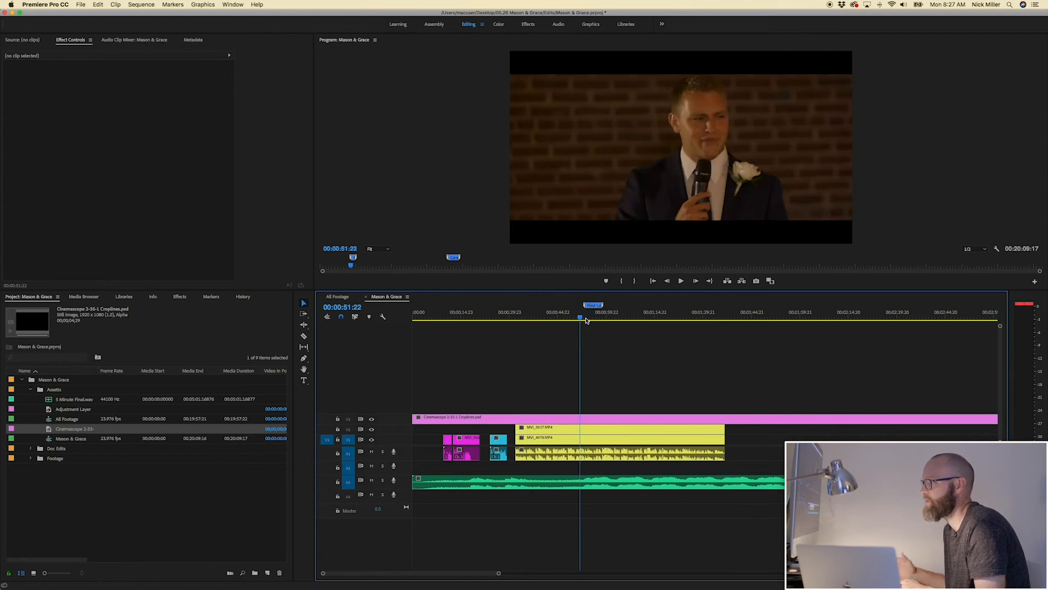
click(584, 316)
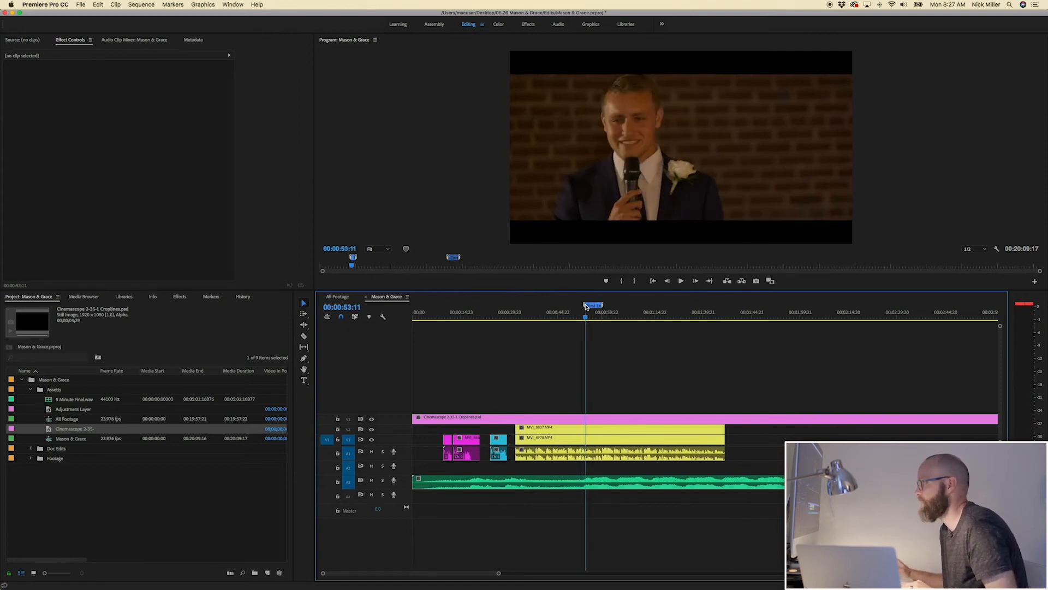
right_click(585, 307)
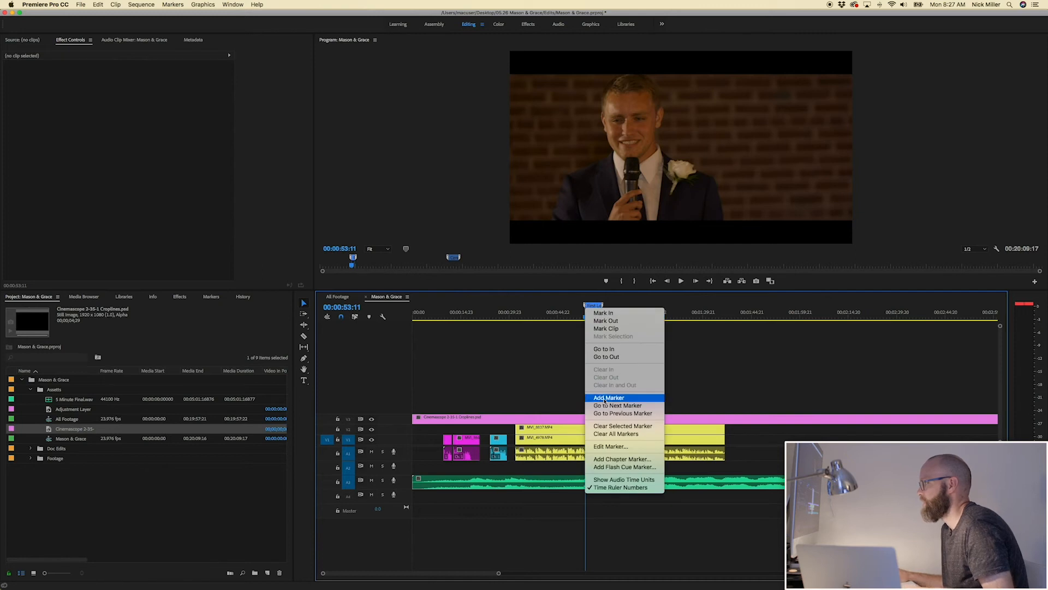
click(614, 426)
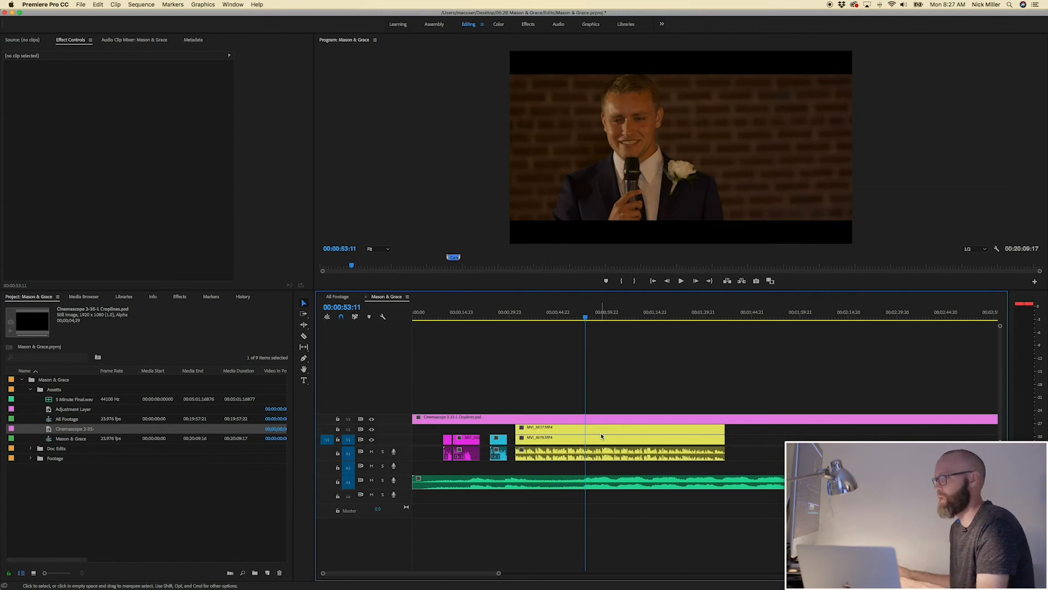
Play the toast from 00:00:31:23 and cut it down into shorter pieces ending at 00:01:28:11
click(514, 321)
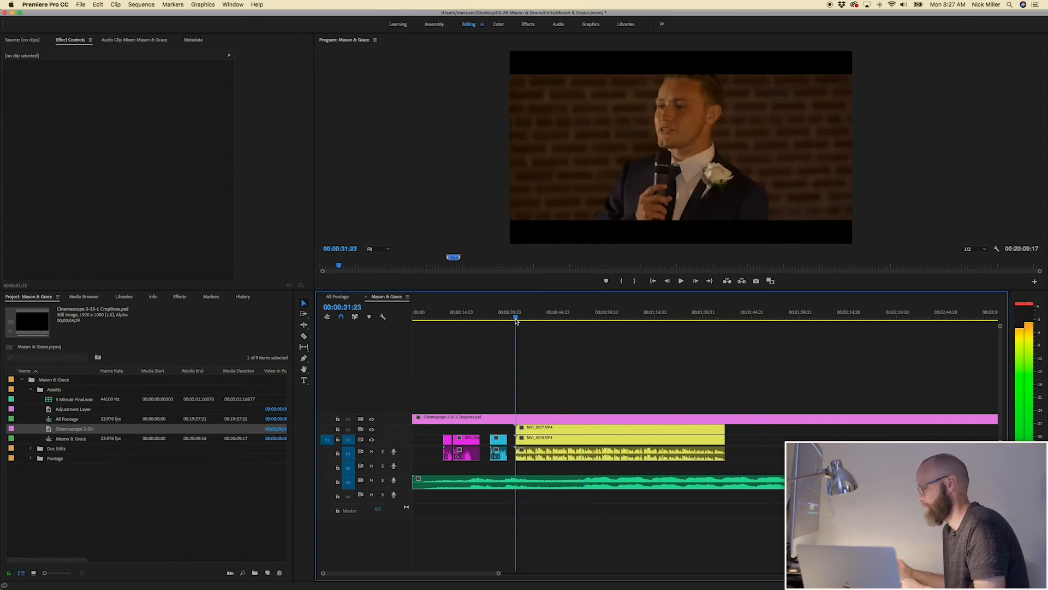
key(equal)
key(space)
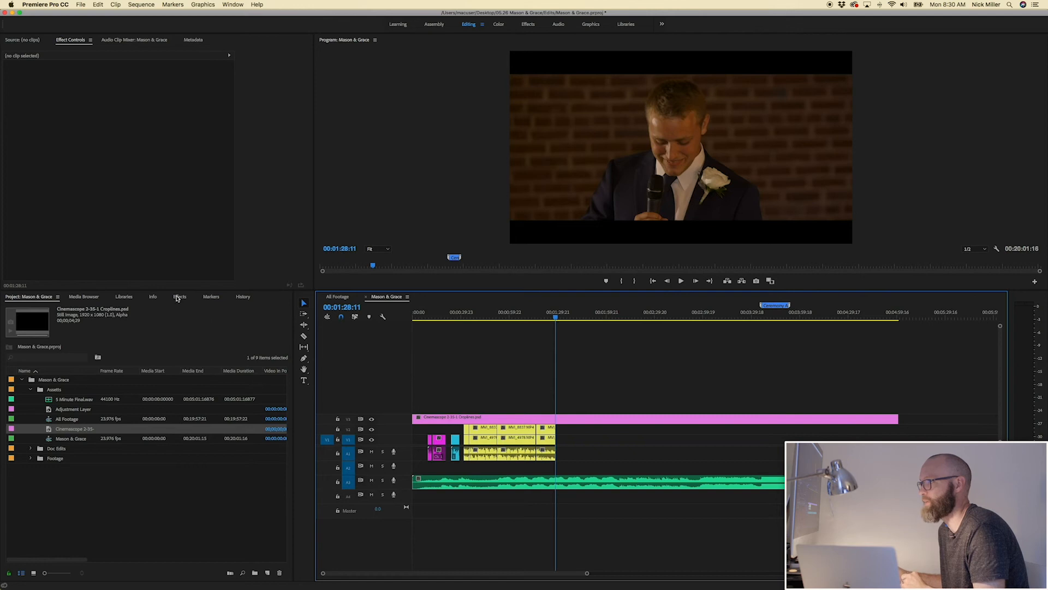
Split the song at 00:00:17:07 and apply the Graphic Equalizer (10 Bands) audio effect to the part after the cut
click(178, 297)
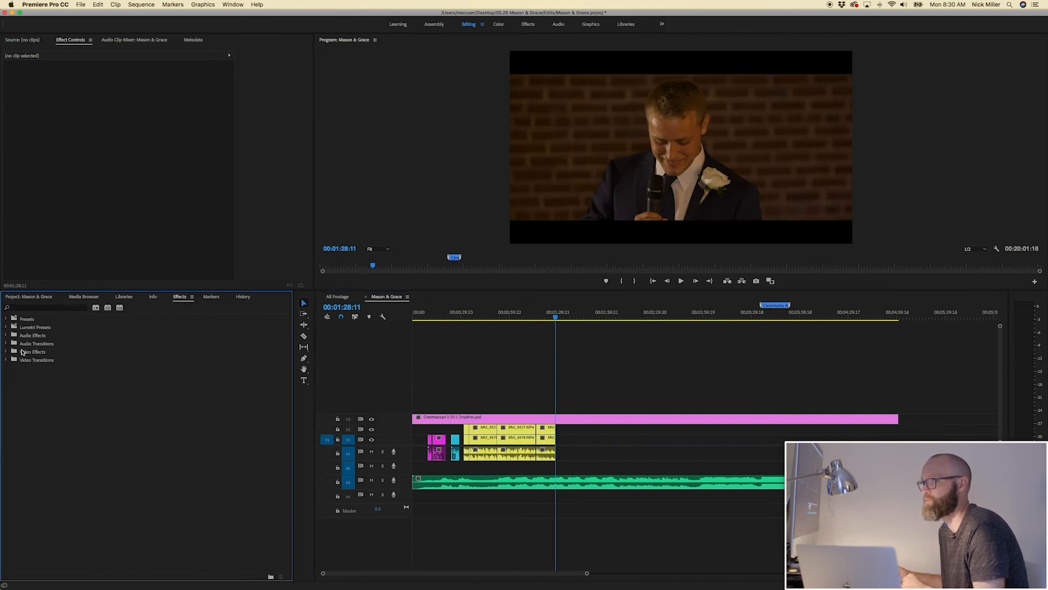
click(6, 335)
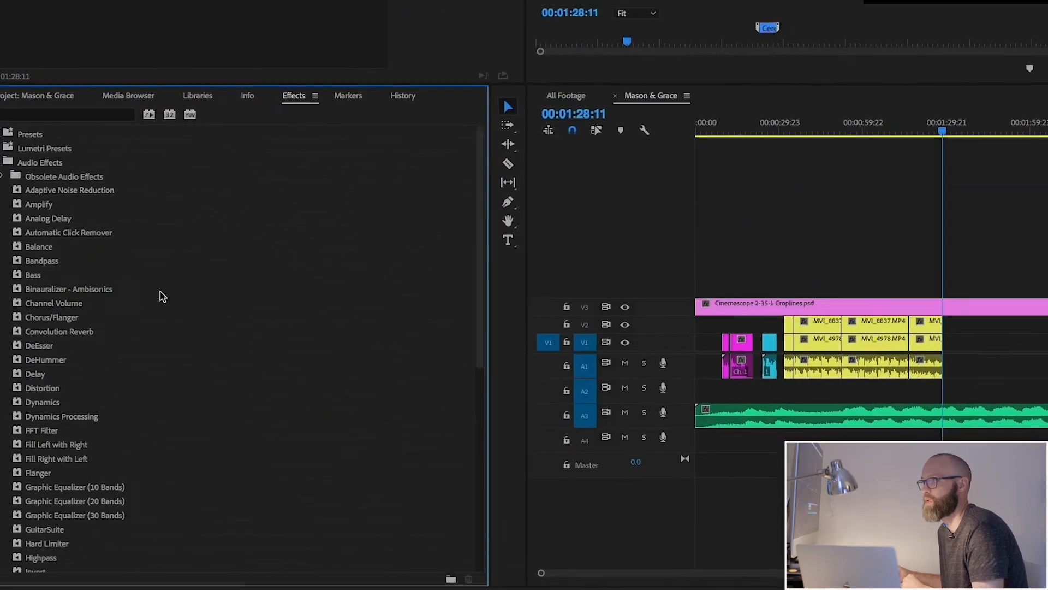
scroll(162, 296, down, 2)
click(60, 430)
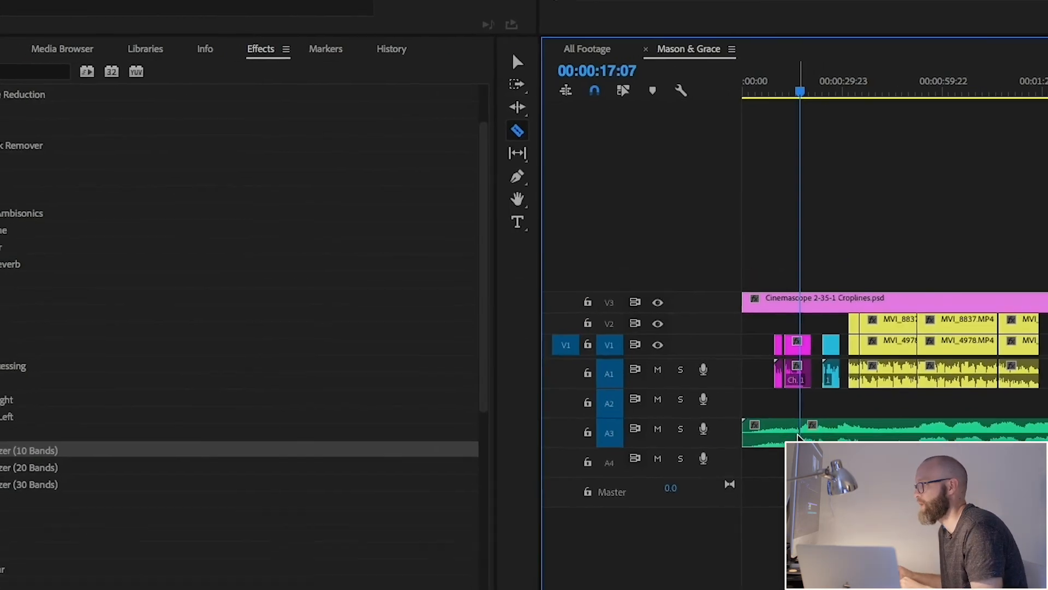
key(v)
drag(844, 396, 853, 406)
key(equal)
key(equal)
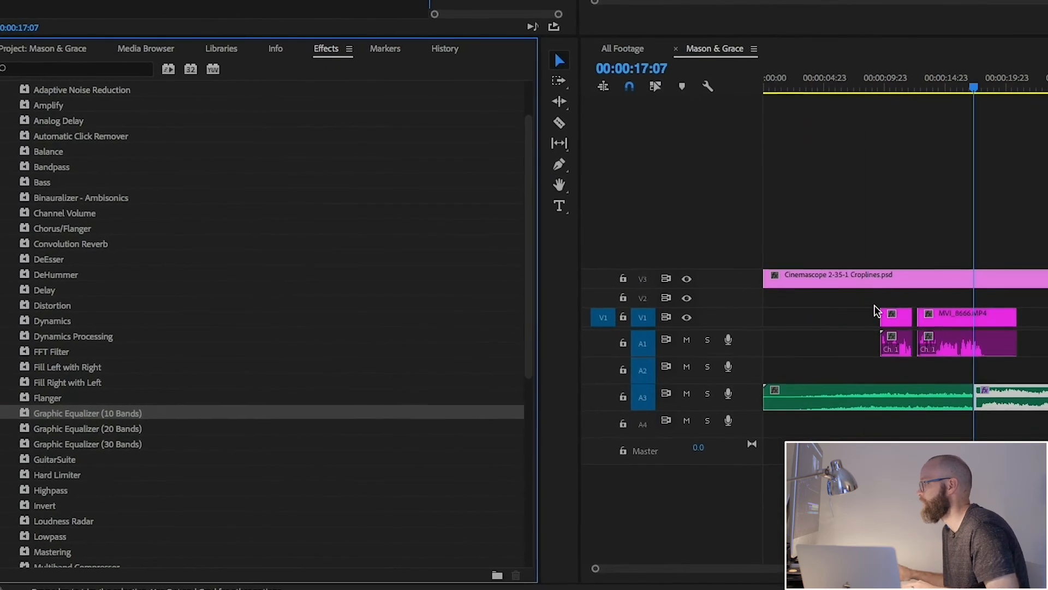
Set the 250, 500, 1k and 2k bands of the song section's Graphic Equalizer to -10 and close the effect editor
click(207, 2)
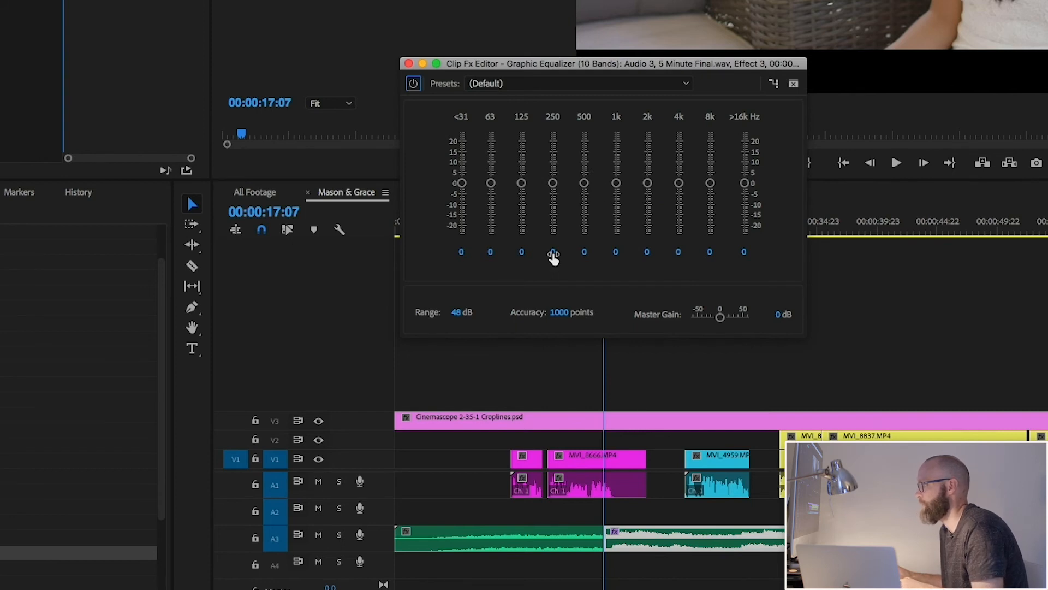
click(553, 253)
text(-10)
key(Return)
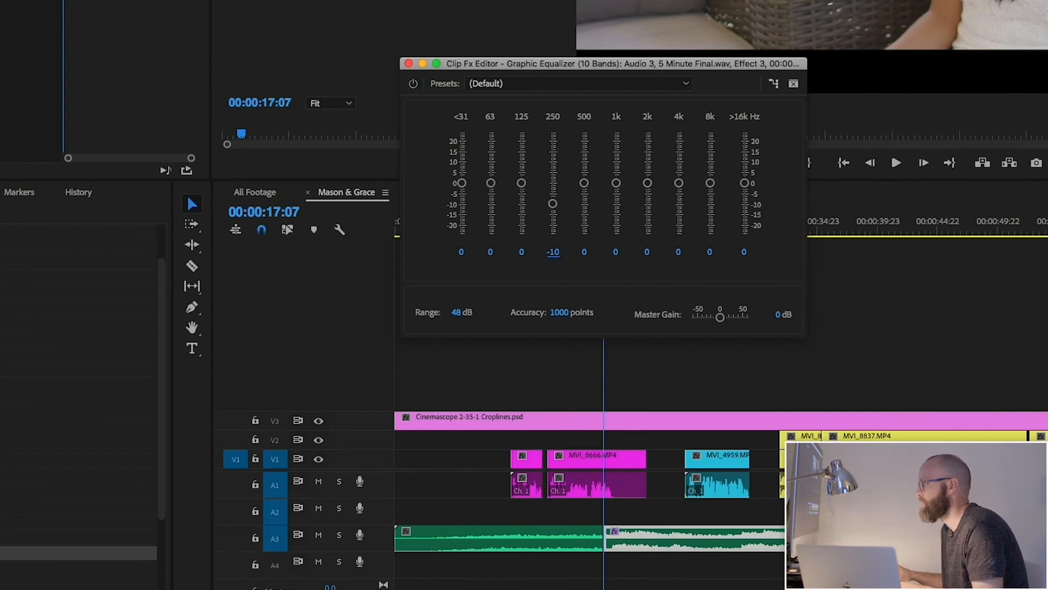
click(584, 253)
text(-10)
key(Return)
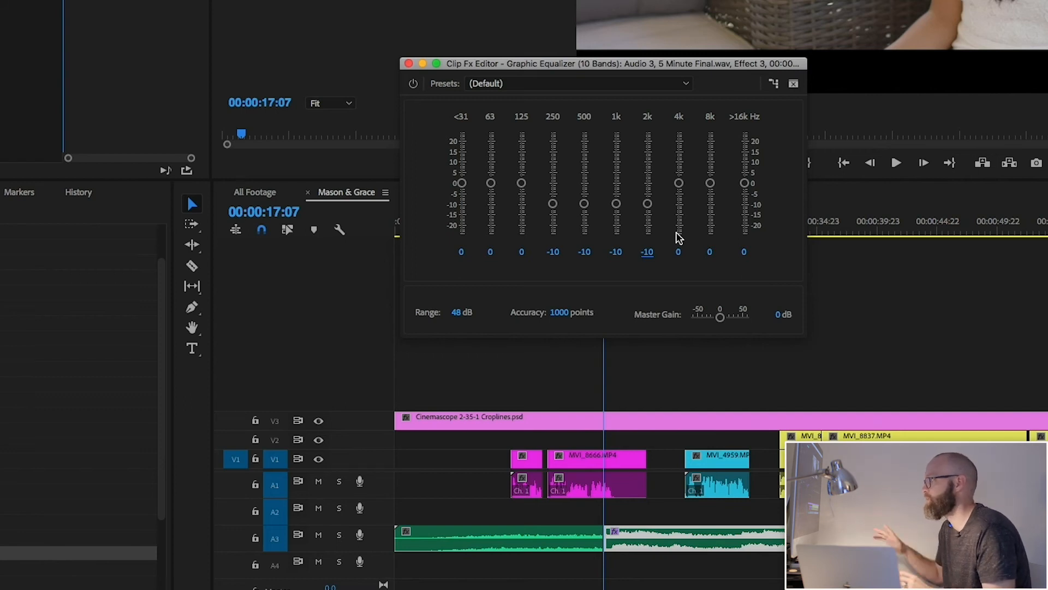
click(409, 64)
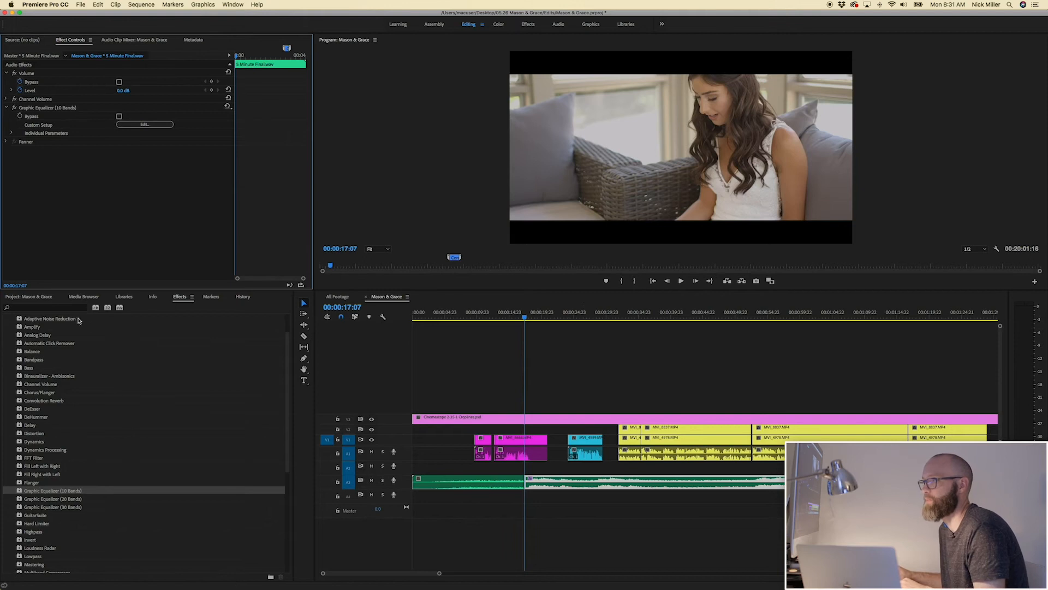
Add a Constant Power crossfade to the song's cut at 00:00:17:07
scroll(130, 382, up, 3)
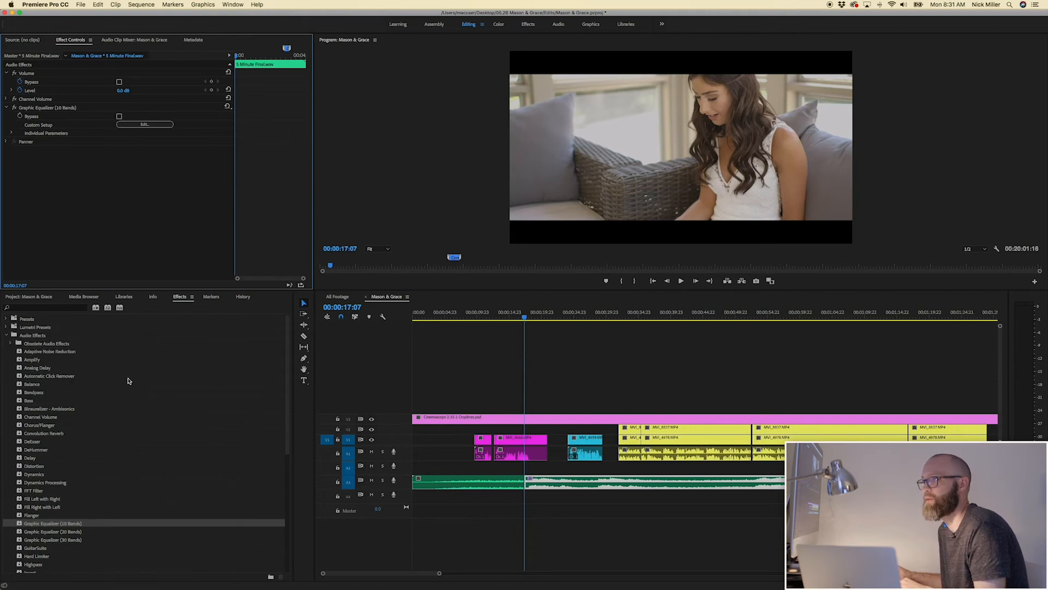
click(7, 336)
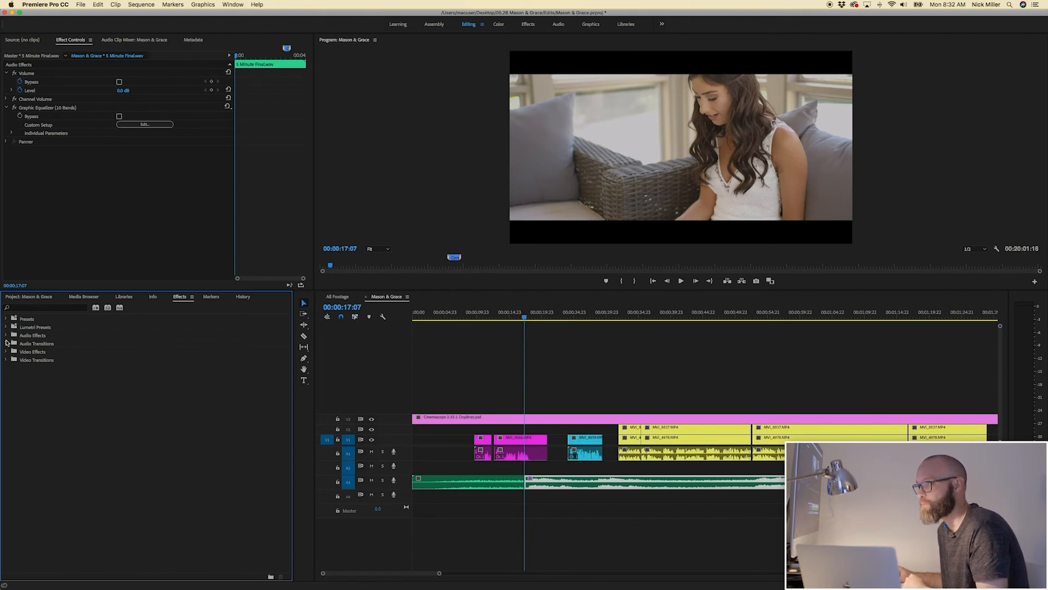
click(6, 335)
click(6, 335)
click(7, 343)
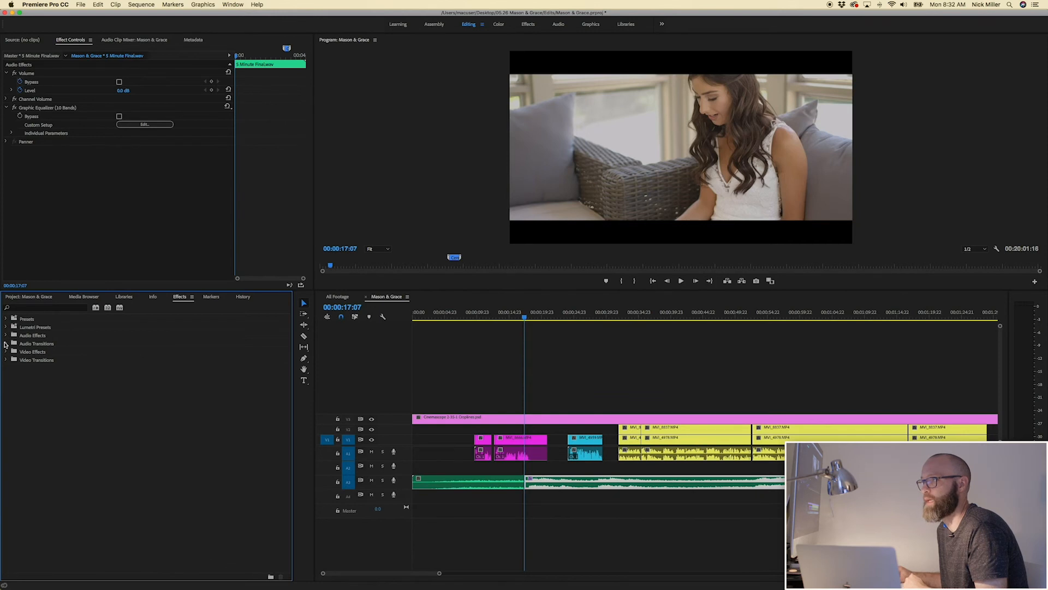
click(10, 351)
drag(42, 367, 528, 484)
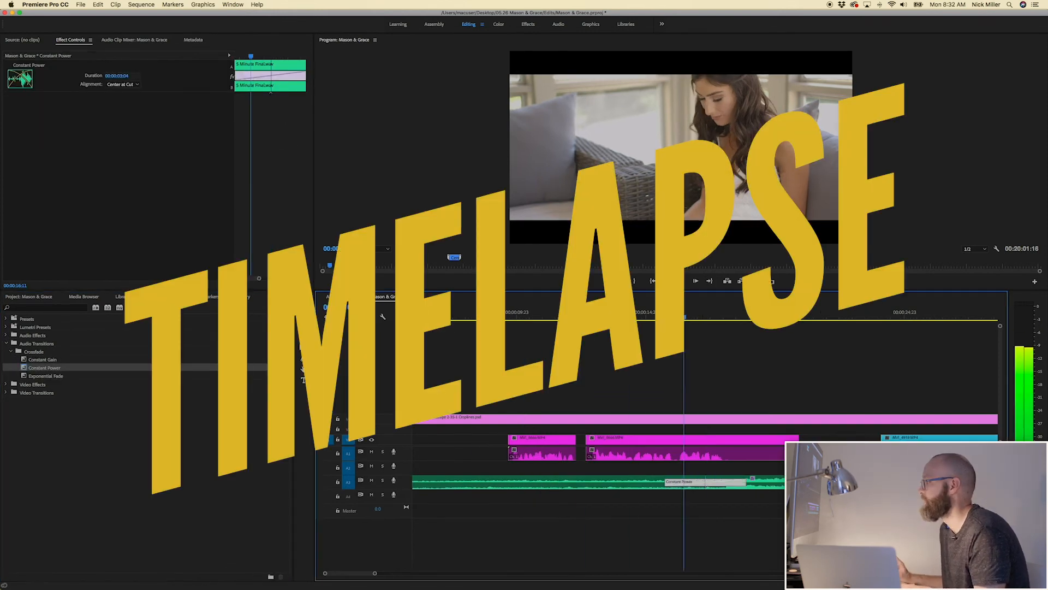
Listen to the song from about 00:00:49, select its equalized section, and toggle the Graphic Equalizer for comparison
click(569, 315)
key(space)
key(space)
click(14, 108)
click(524, 483)
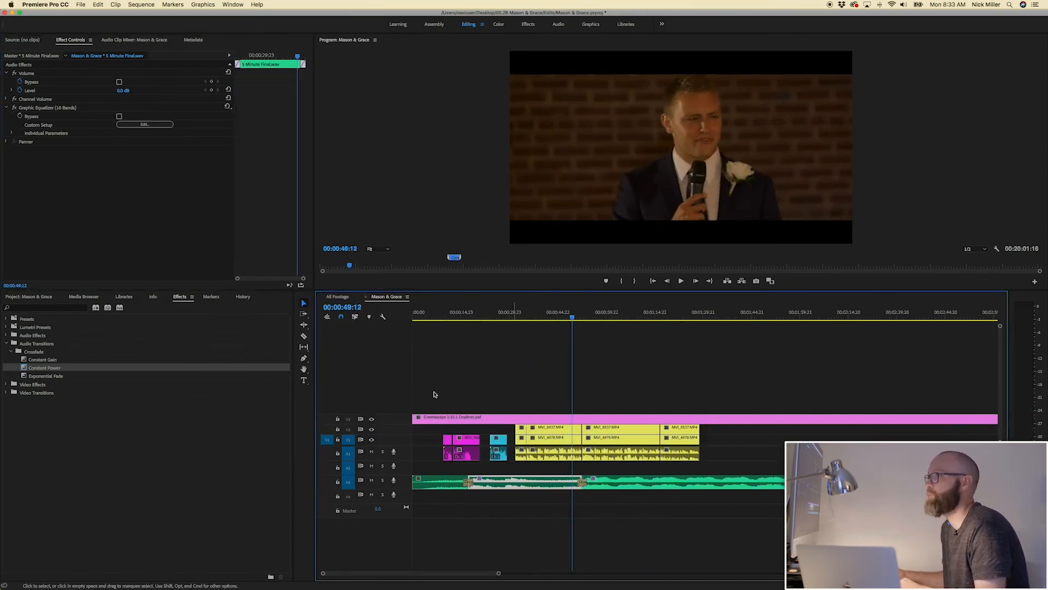
click(14, 108)
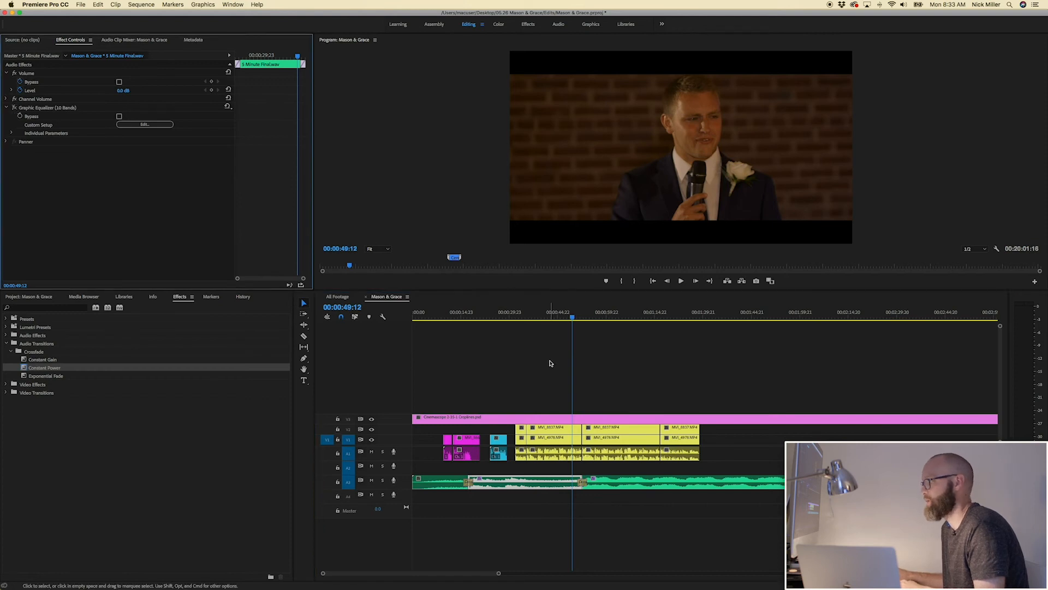
Play past the end of the equalized section from 00:00:49:12, then compare again from 00:00:50:10 with the Graphic Equalizer toggled
key(space)
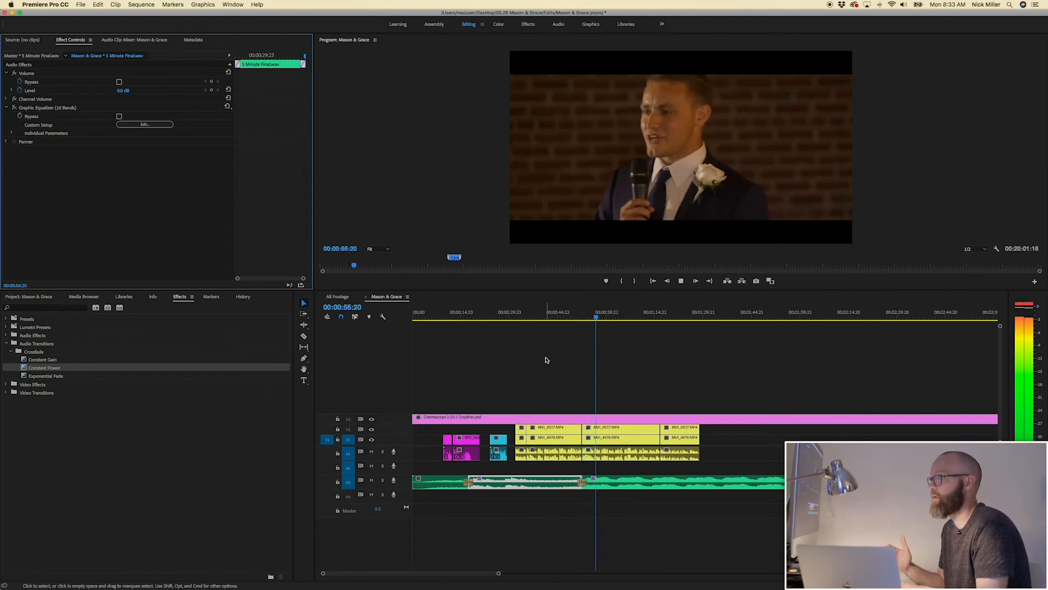
key(space)
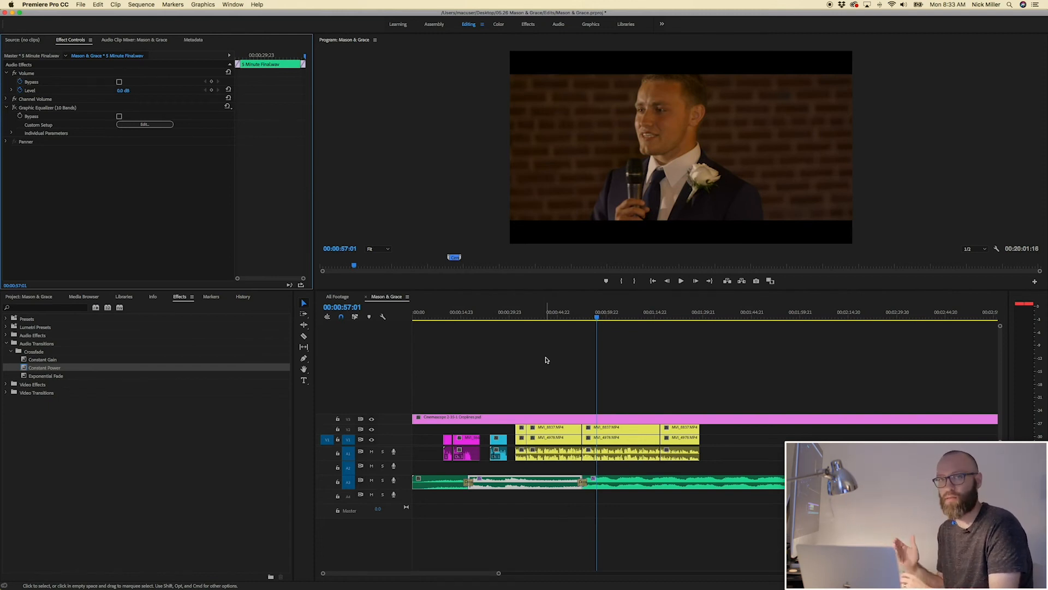
click(575, 317)
key(space)
click(15, 109)
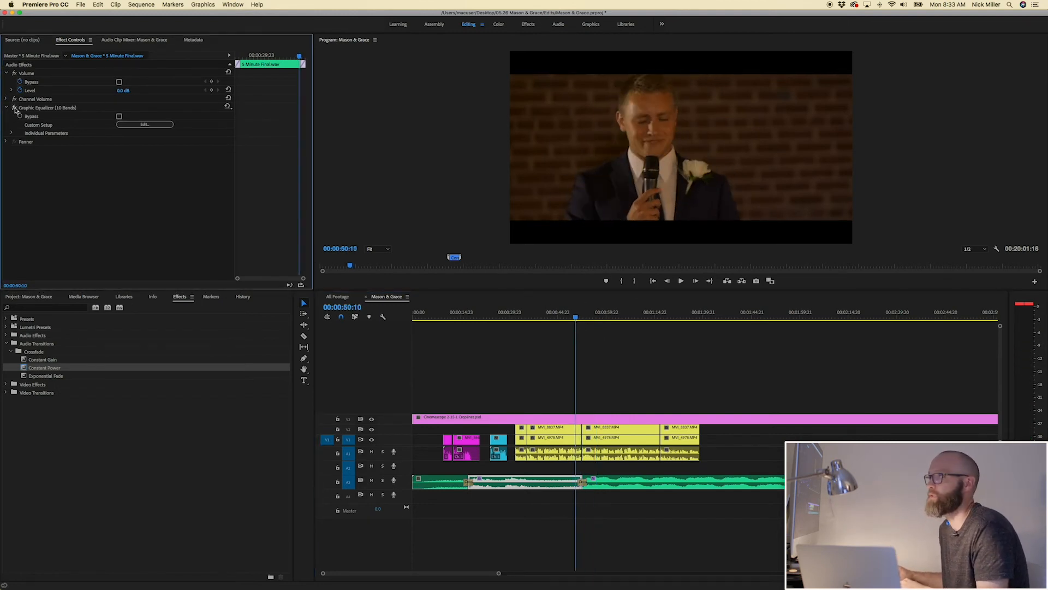
Turn off the Graphic Equalizer on the song section after the crossfade and play across it from 00:00:50:10
click(610, 484)
click(14, 108)
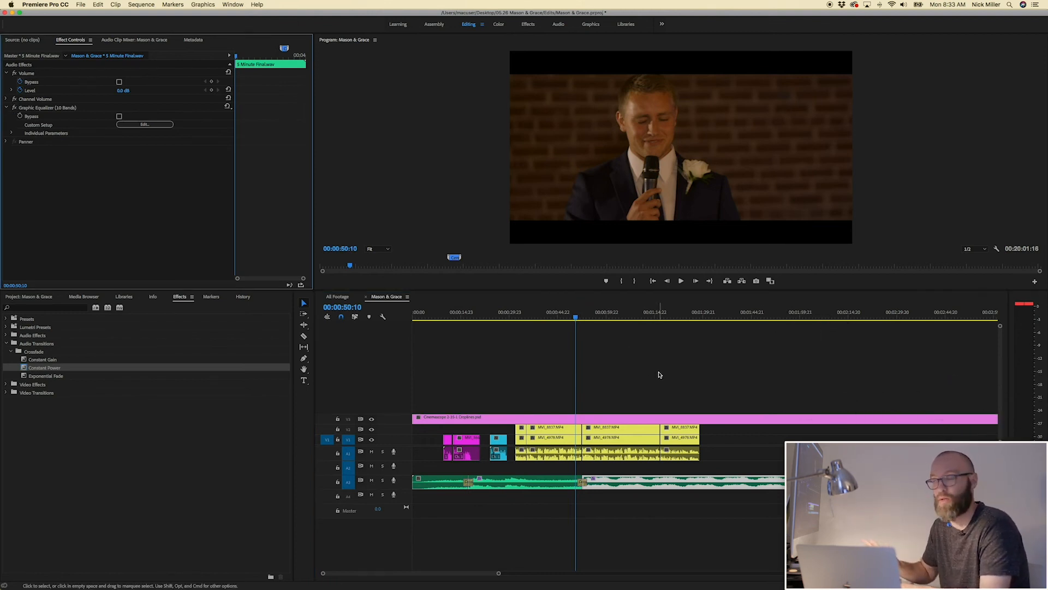
key(space)
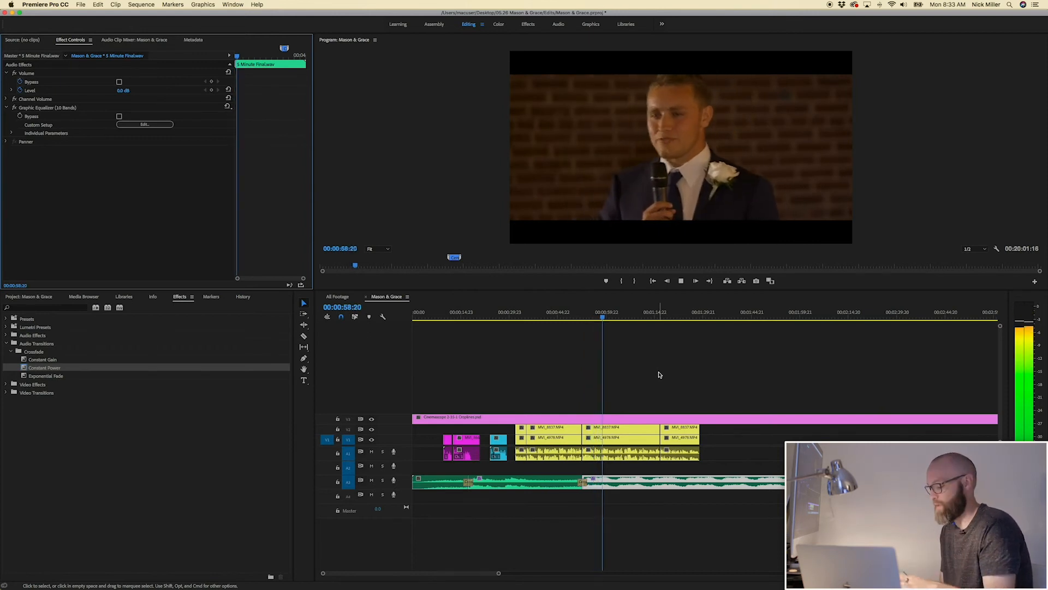
key(space)
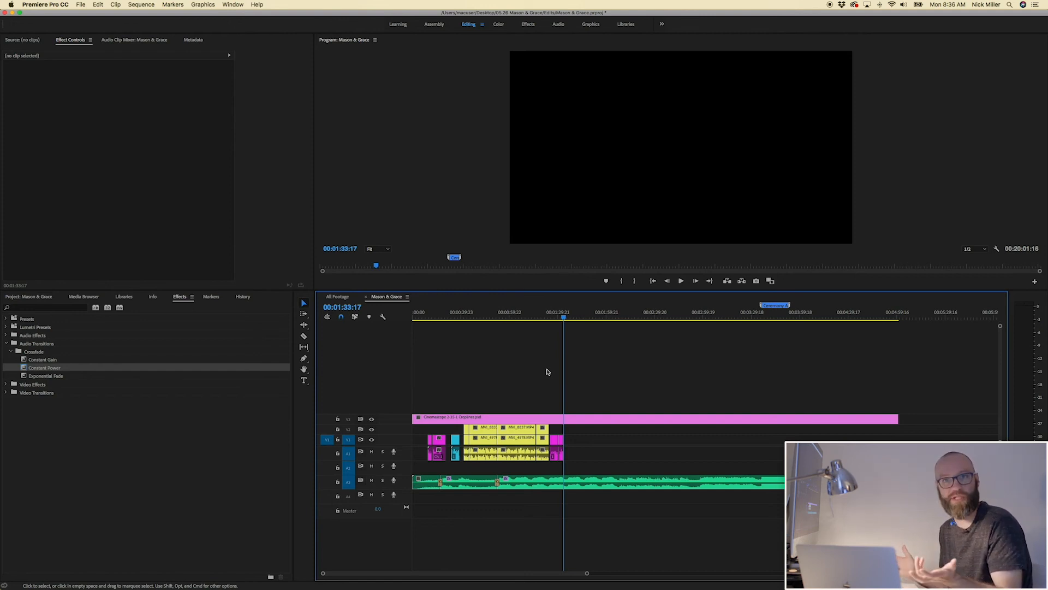
Replace the pink interview clip following the yellow toast clips with a cyan clip and another section of yellow toast clips
key(equal)
scroll(753, 398, right, 10)
scroll(754, 398, left, 10)
key(Delete)
scroll(828, 337, right, 10)
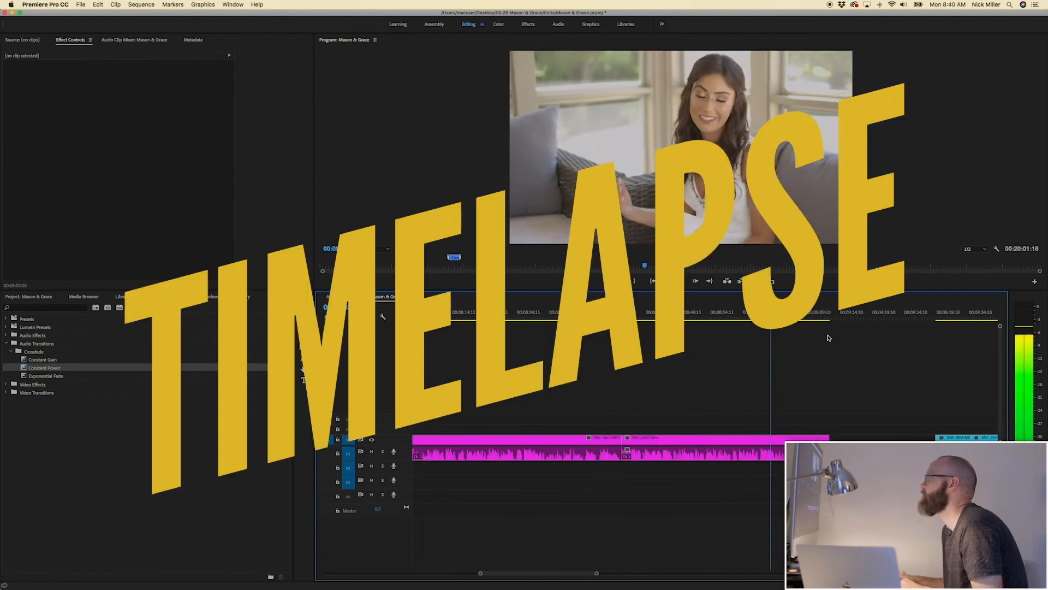
scroll(811, 362, left, 10)
key(minus)
key(minus)
key(equal)
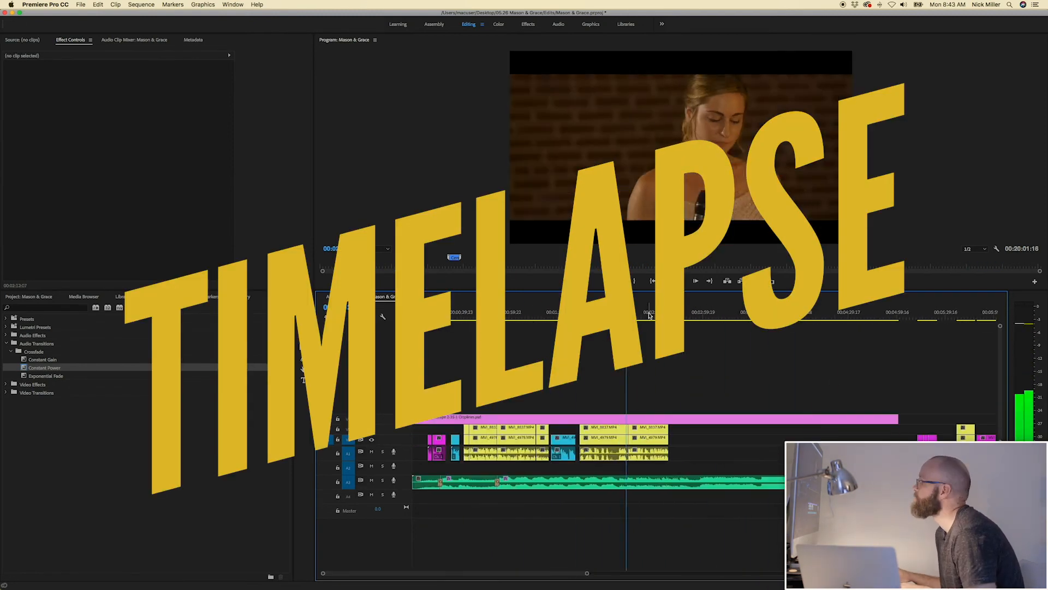
Place trimmed pink interview clips after the second toast section, running to about 00:02:51
key(equal)
key(equal)
click(721, 431)
scroll(697, 421, right, 10)
scroll(697, 421, left, 10)
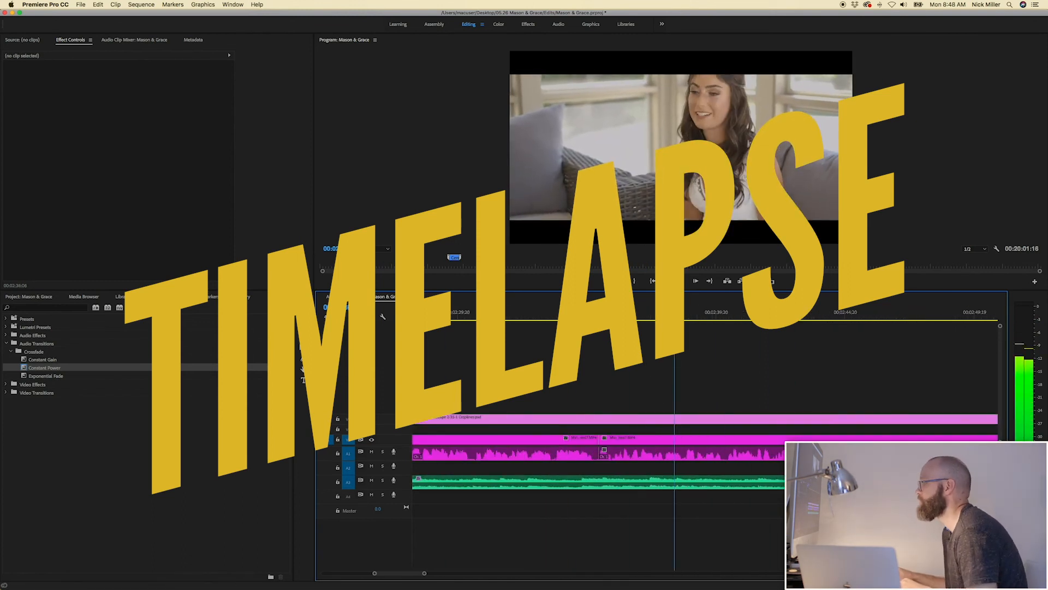
key(minus)
key(minus)
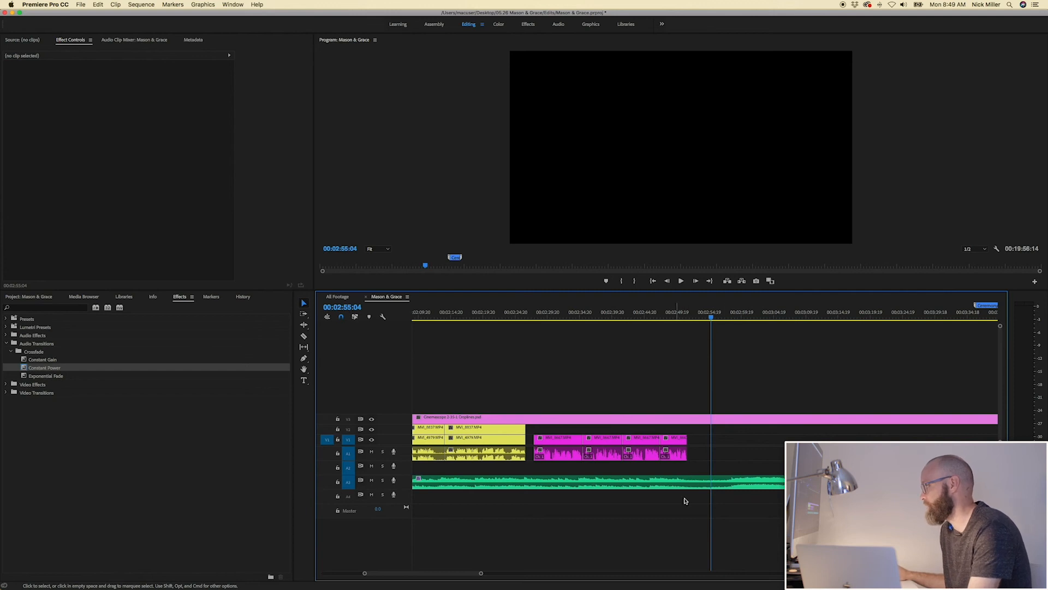
Add a marker at 00:02:58:07, where the song picks up
click(730, 315)
drag(731, 316, 732, 318)
key(m)
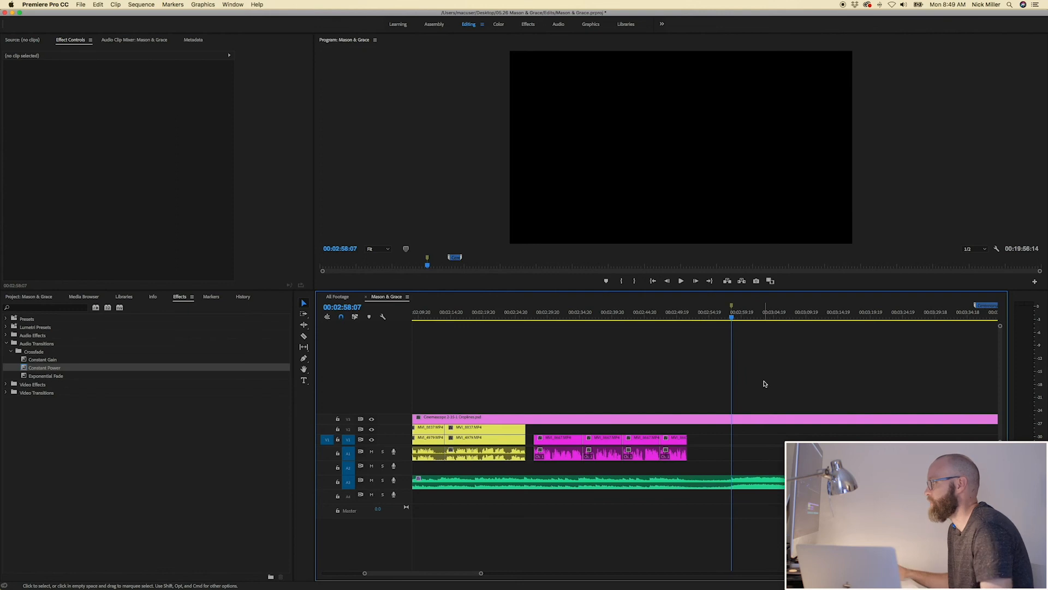
Paste the cyan first-look clips after the pink interview clips, just before the new marker, and play them
scroll(678, 378, right, 20)
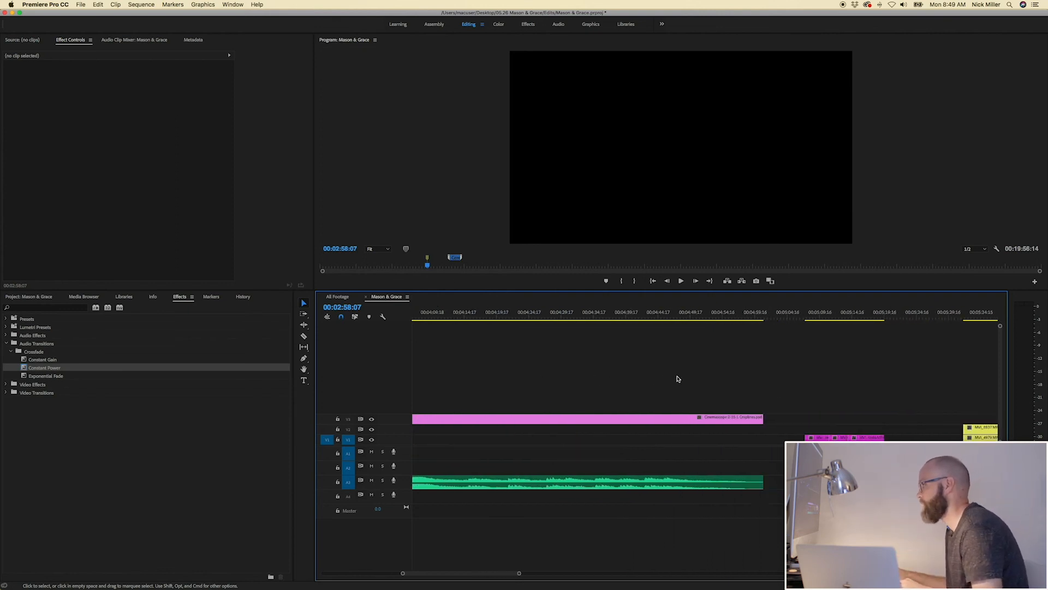
click(883, 317)
scroll(883, 376, left, 20)
key(super+v)
key(equal)
key(equal)
key(space)
key(space)
key(minus)
key(minus)
key(minus)
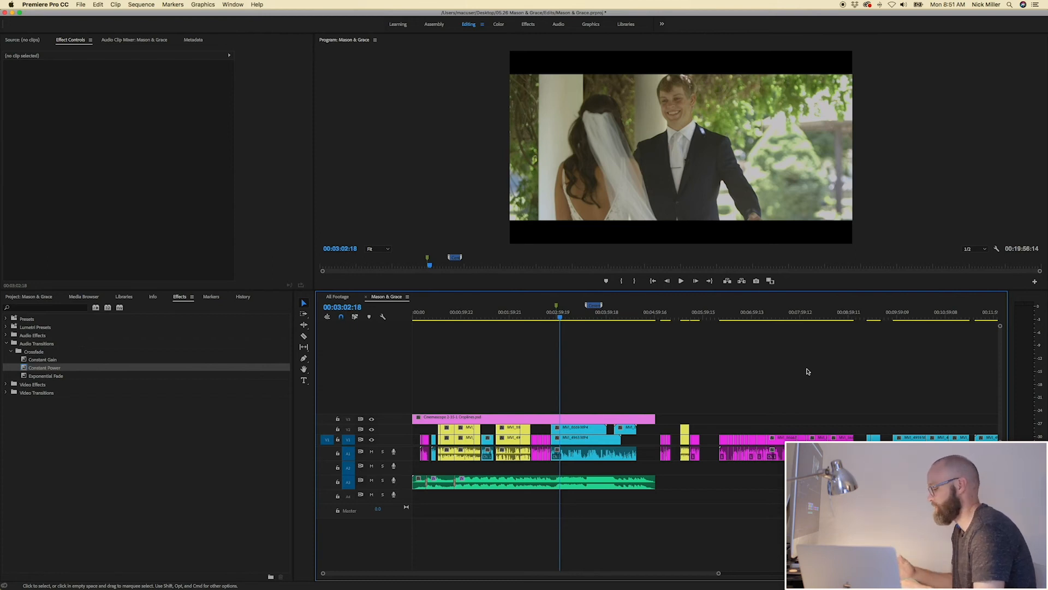
Split the first-look audio clip at 00:03:04:10 and start another first-look section there, beneath the continuing first-look video
key(=)
key(=)
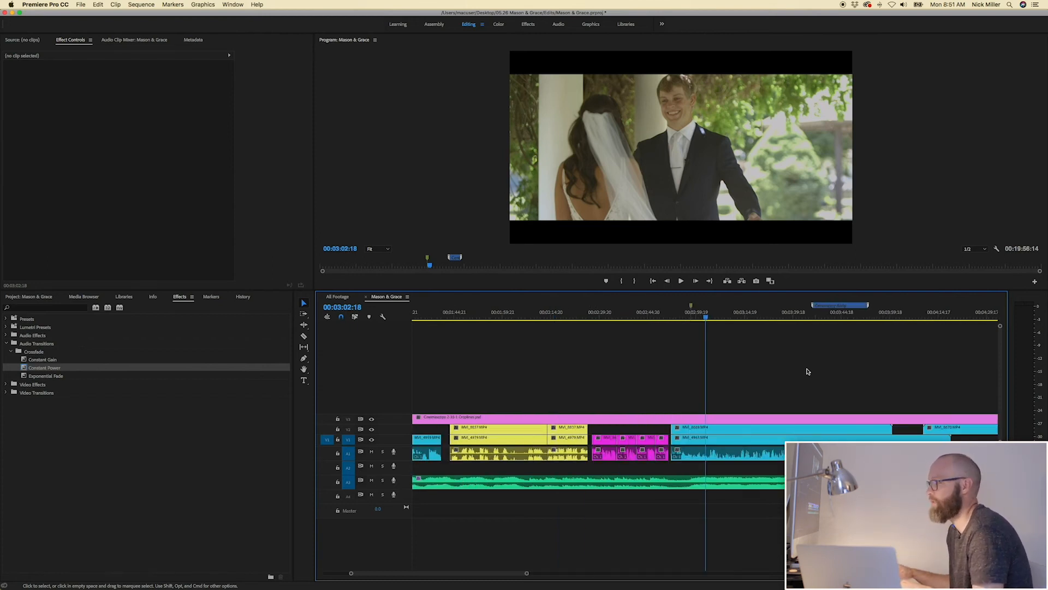
click(710, 320)
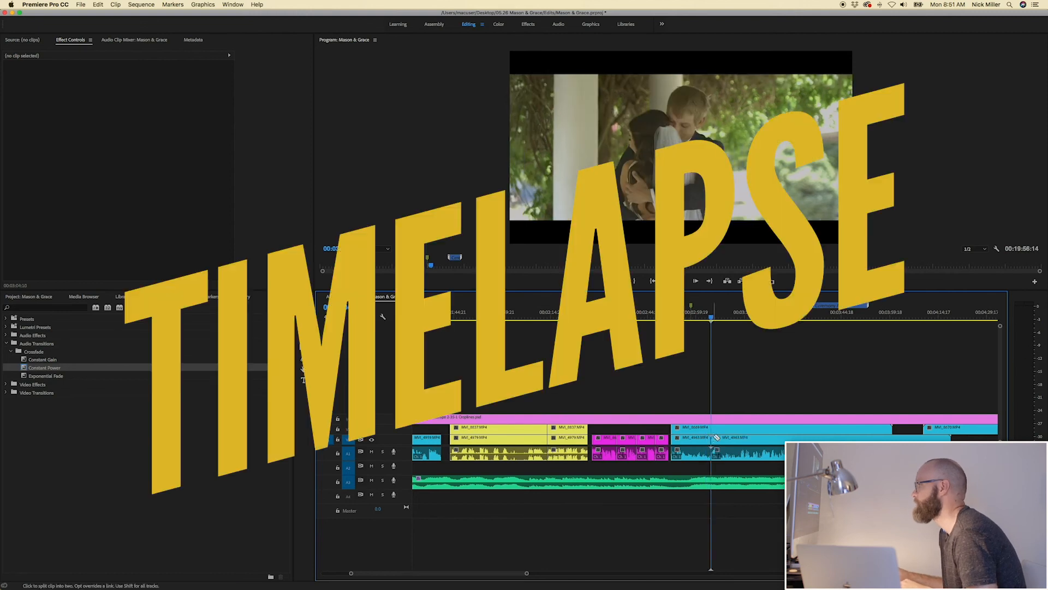
click(852, 318)
click(604, 319)
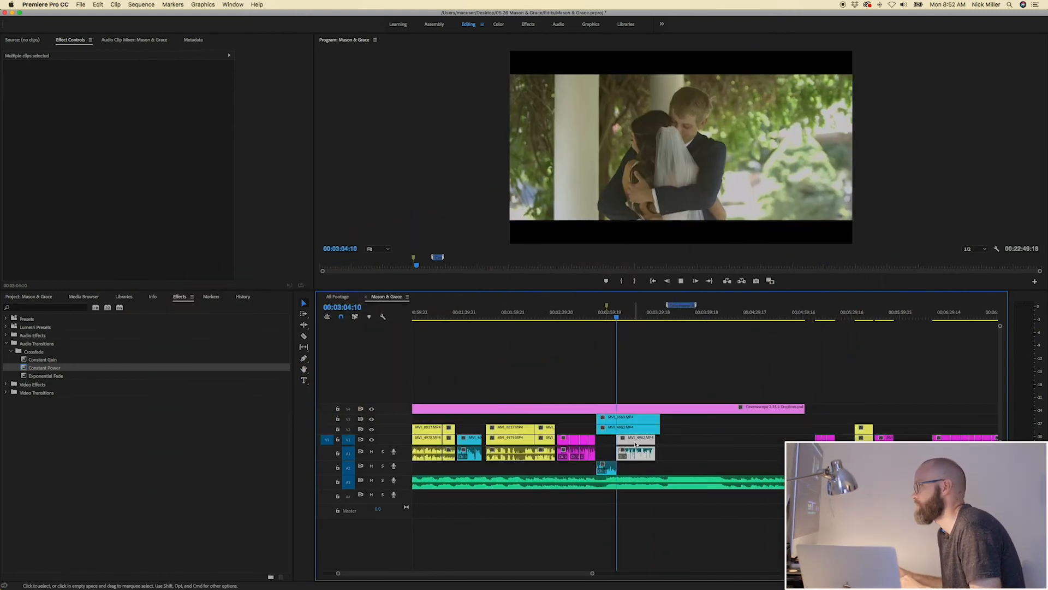
Play the first-look section from 00:03:04:10 and trim the ends of the two upper video clips to about 00:03:17
key(space)
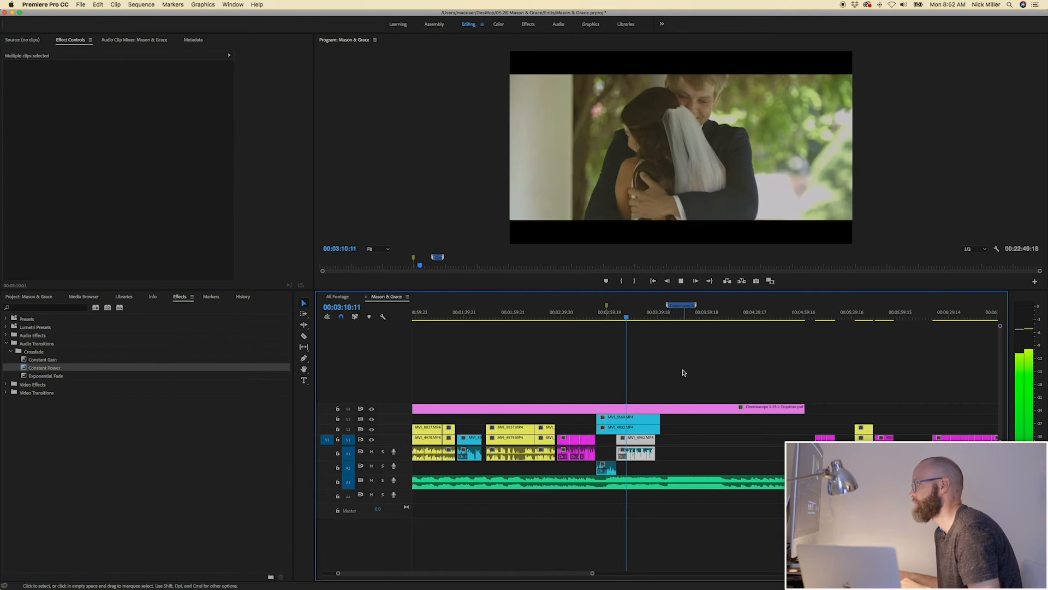
key(equal)
key(equal)
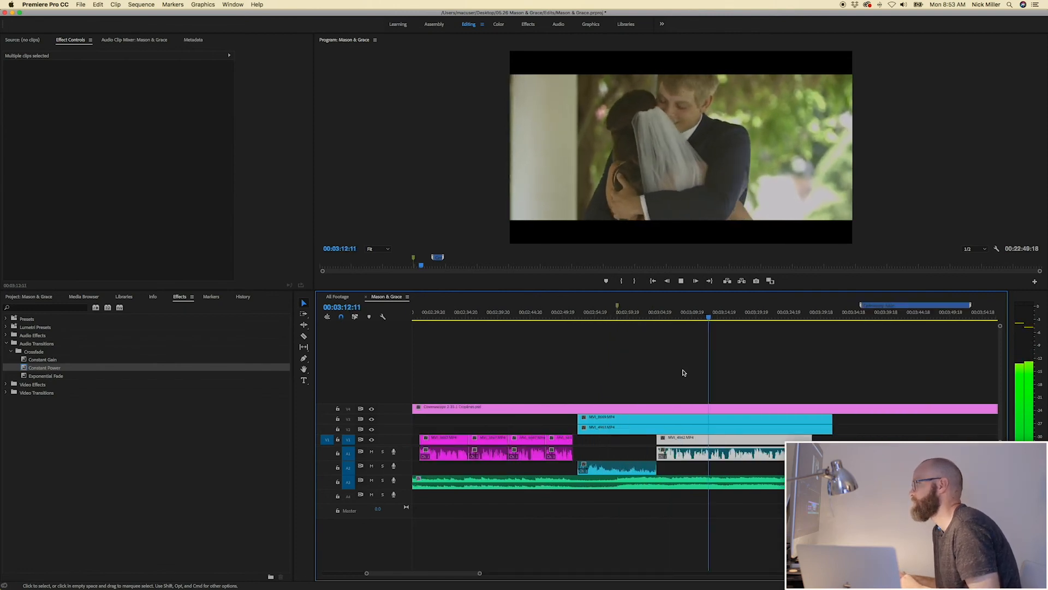
key(minus)
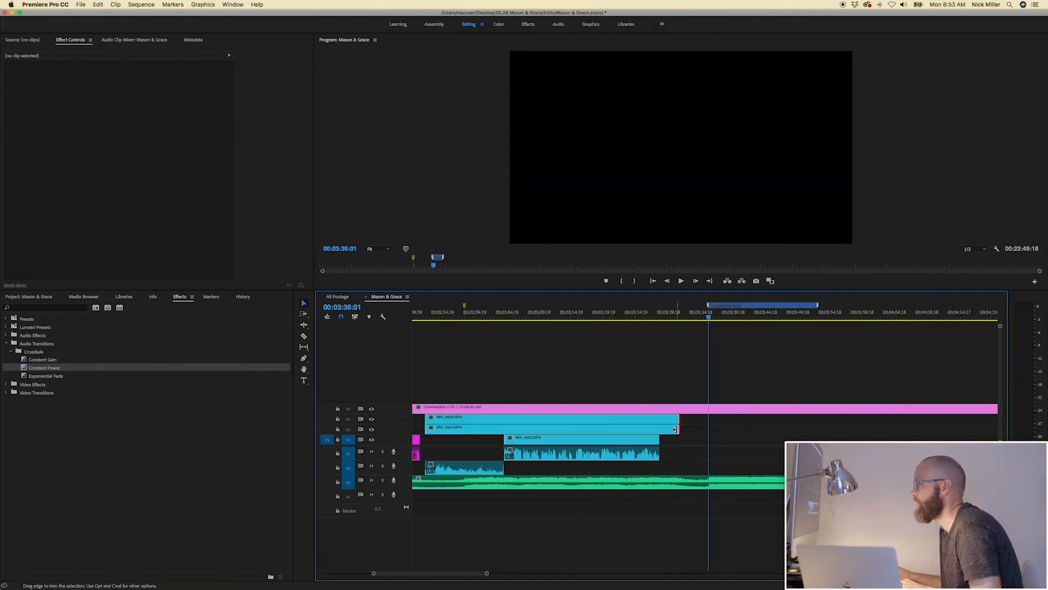
drag(678, 420, 591, 421)
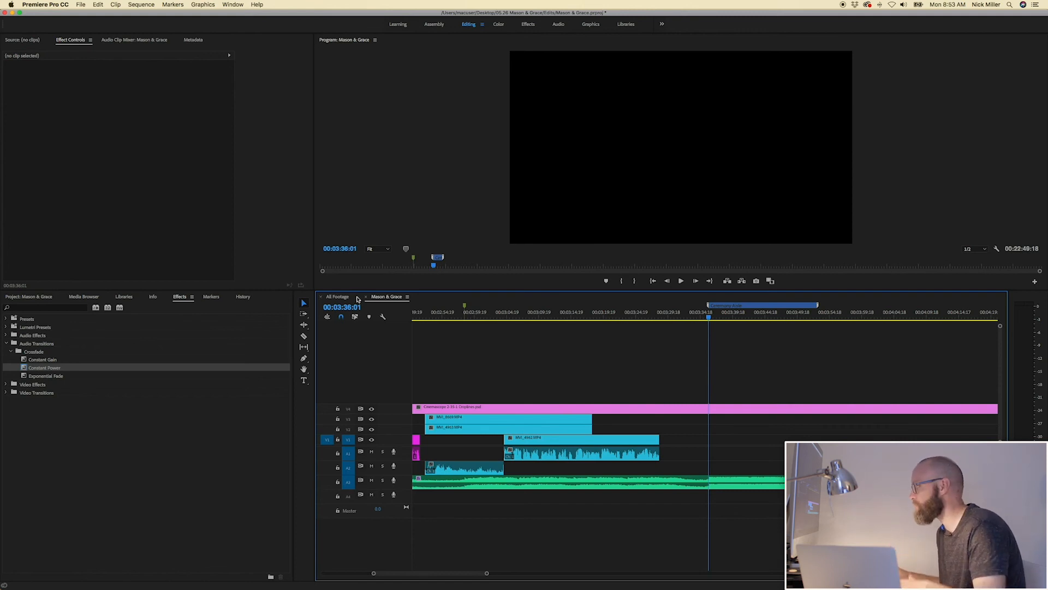
Find the Ceremony sequence in the project's Doc Edits bin and open it
click(331, 298)
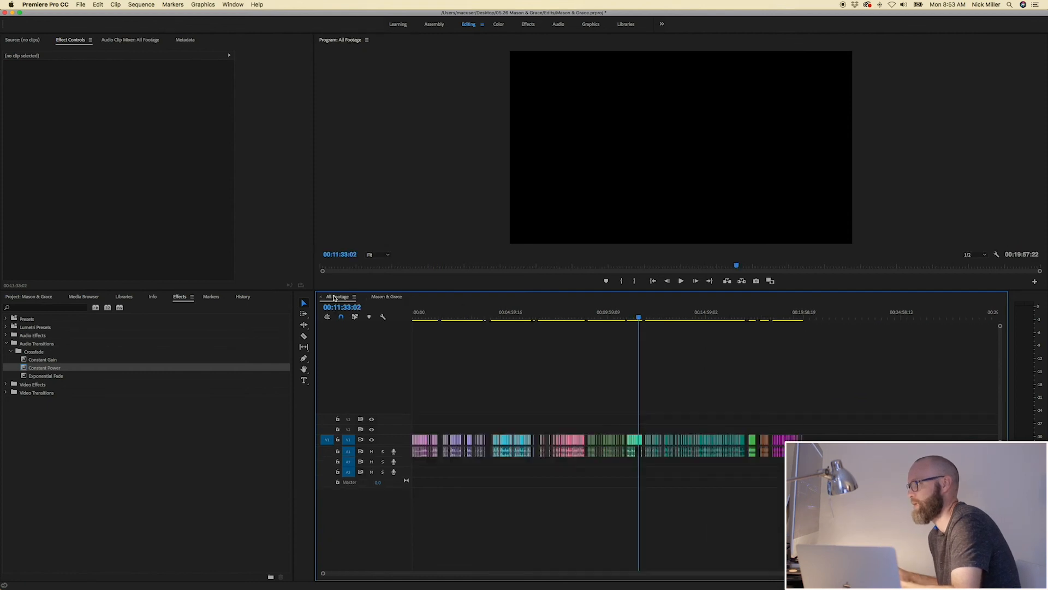
click(390, 297)
click(30, 296)
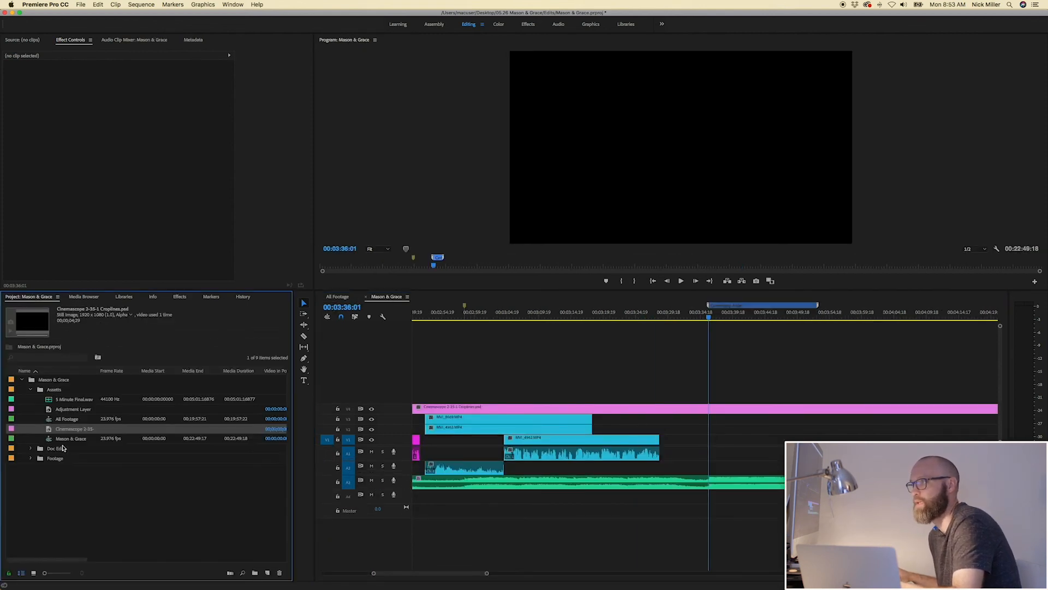
click(32, 390)
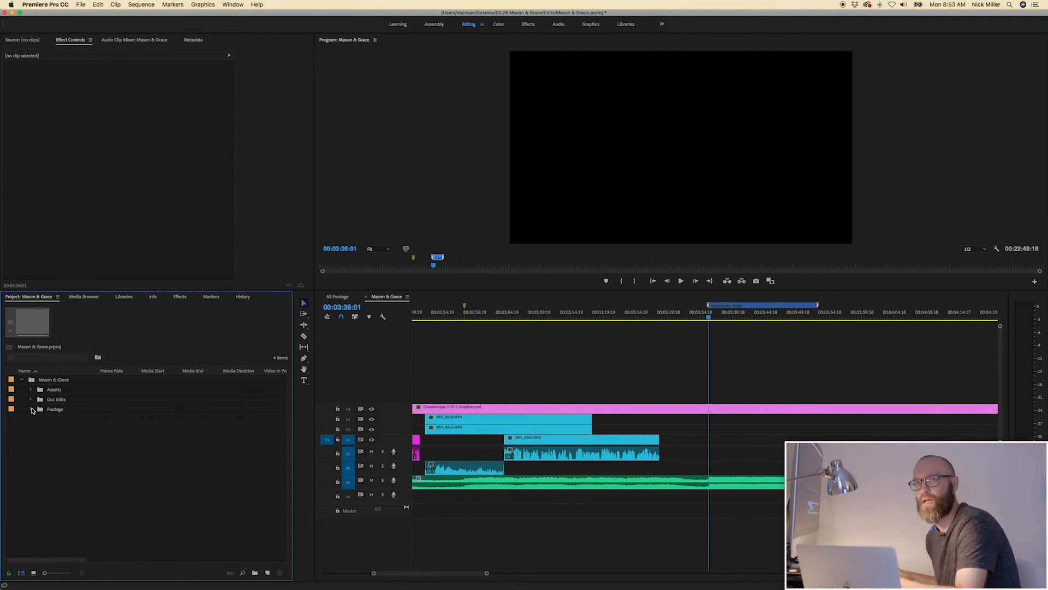
click(31, 410)
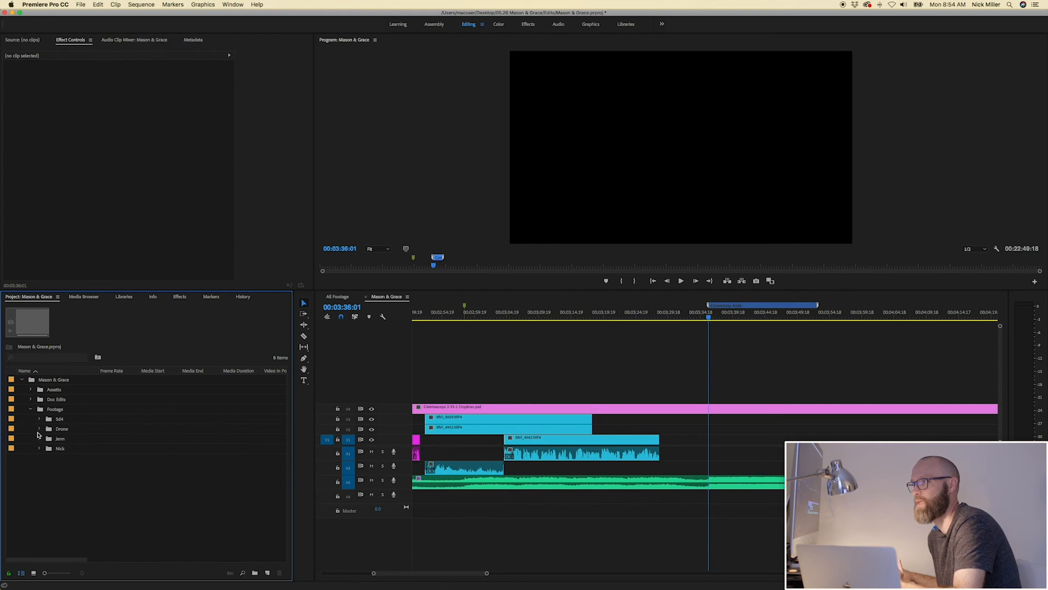
click(31, 409)
click(31, 399)
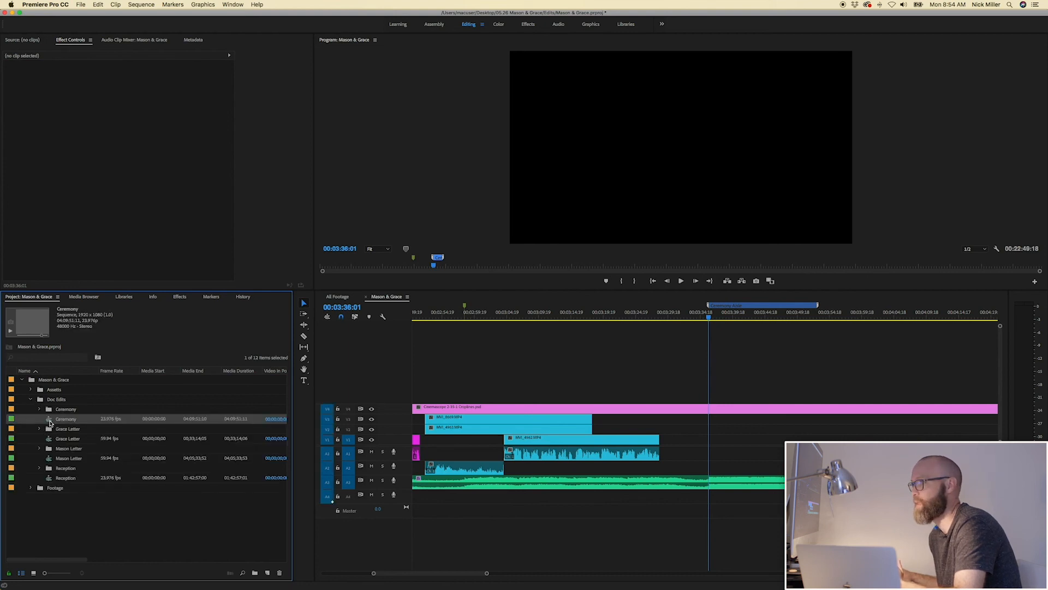
double_click(60, 419)
Go to 03:32:36:01 in the Ceremony sequence and mute the green audio tracks A5 to A9
click(908, 318)
key(equal)
key(equal)
key(equal)
click(583, 316)
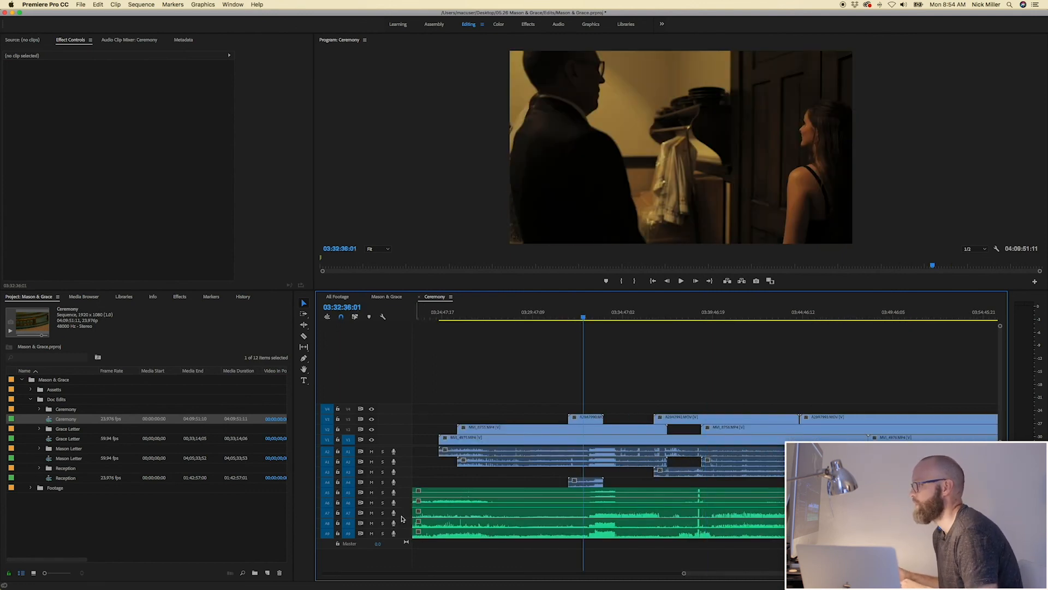
click(371, 492)
click(371, 503)
drag(371, 513, 371, 533)
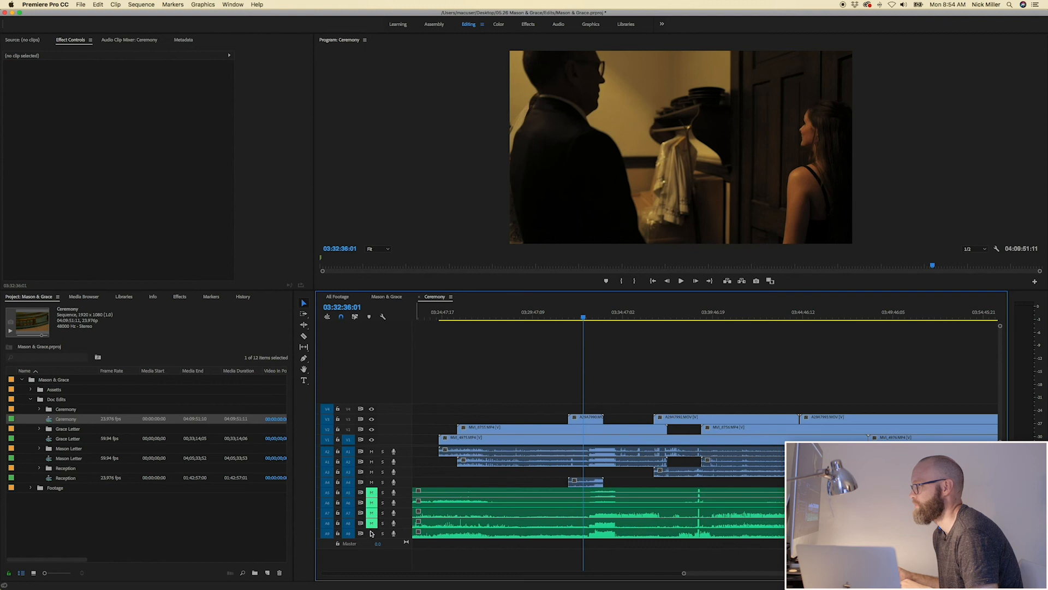
Hide video tracks V4, V3 and V2 of the Ceremony sequence
click(372, 409)
click(371, 418)
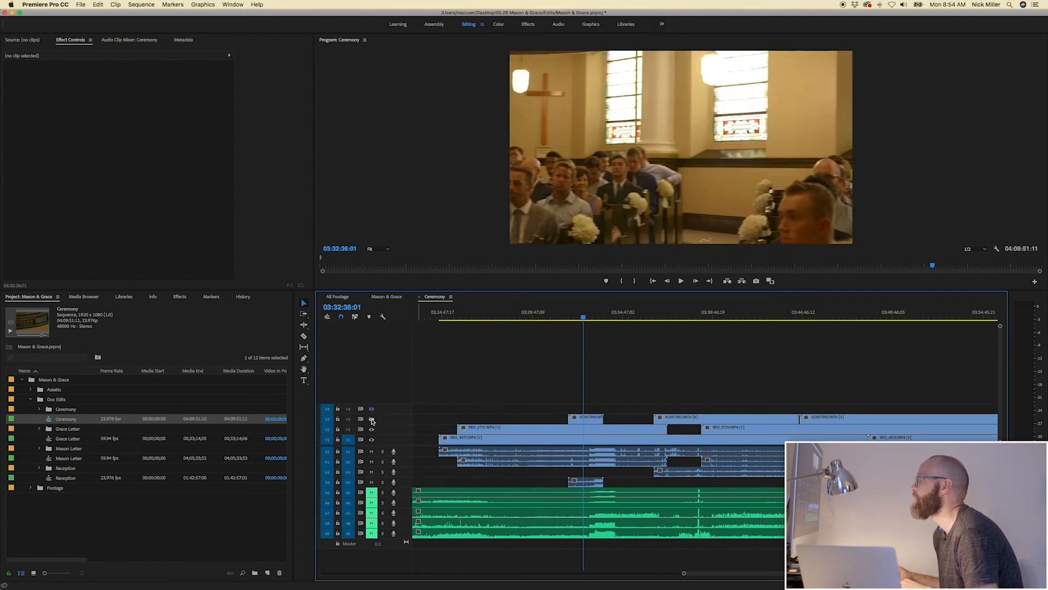
click(371, 429)
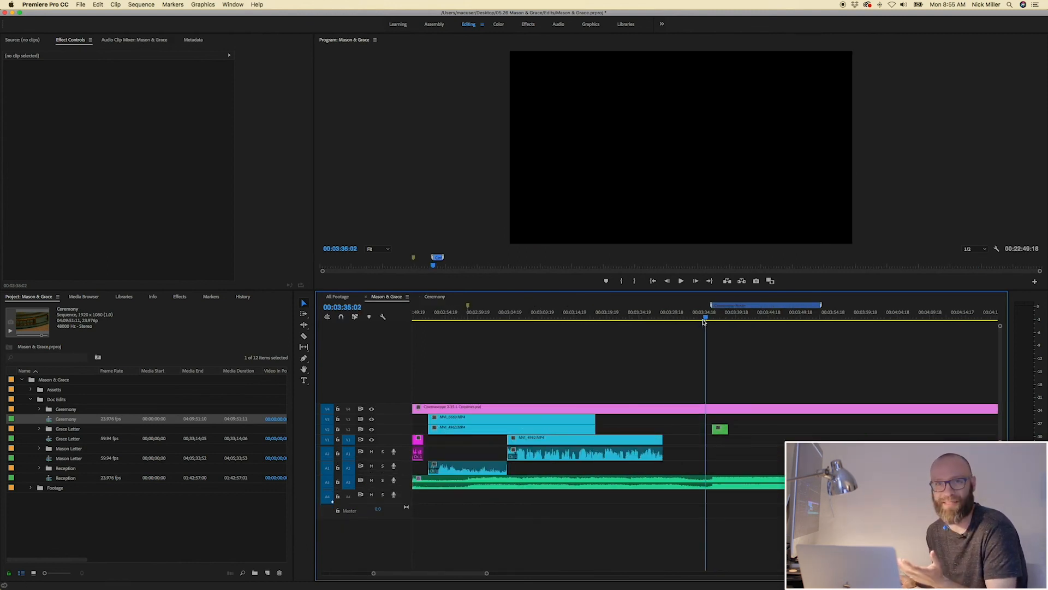
Listen to the wedding film's song from about 00:03:27 into the section under the Ceremony marker
key(minus)
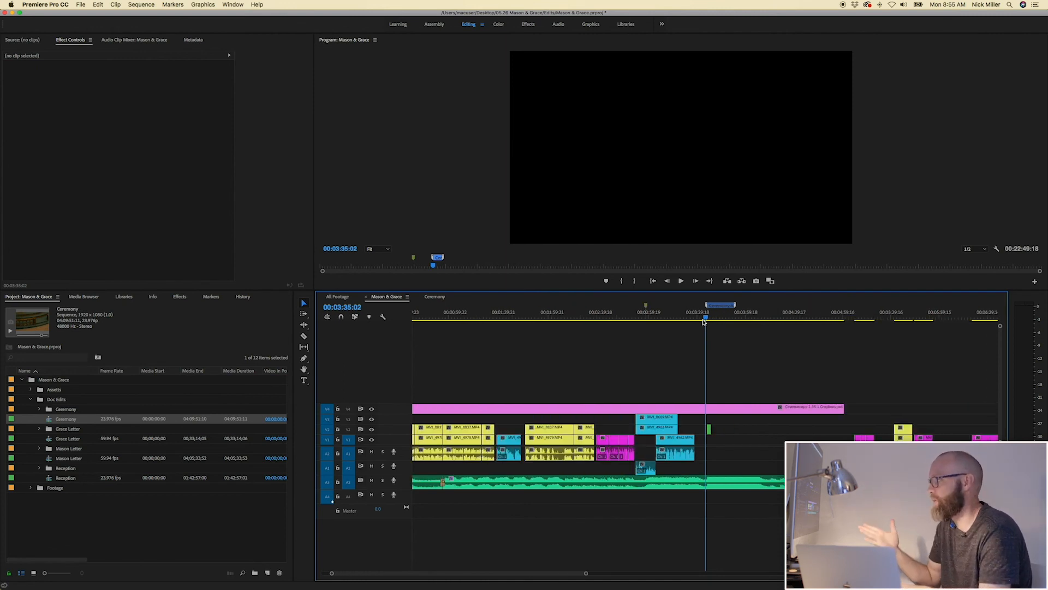
click(695, 322)
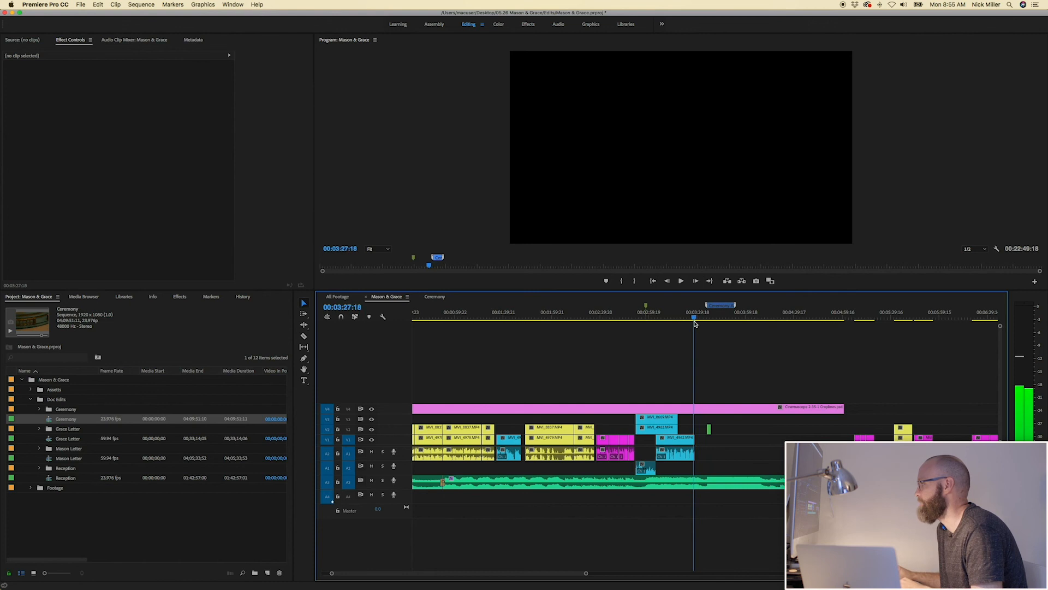
key(space)
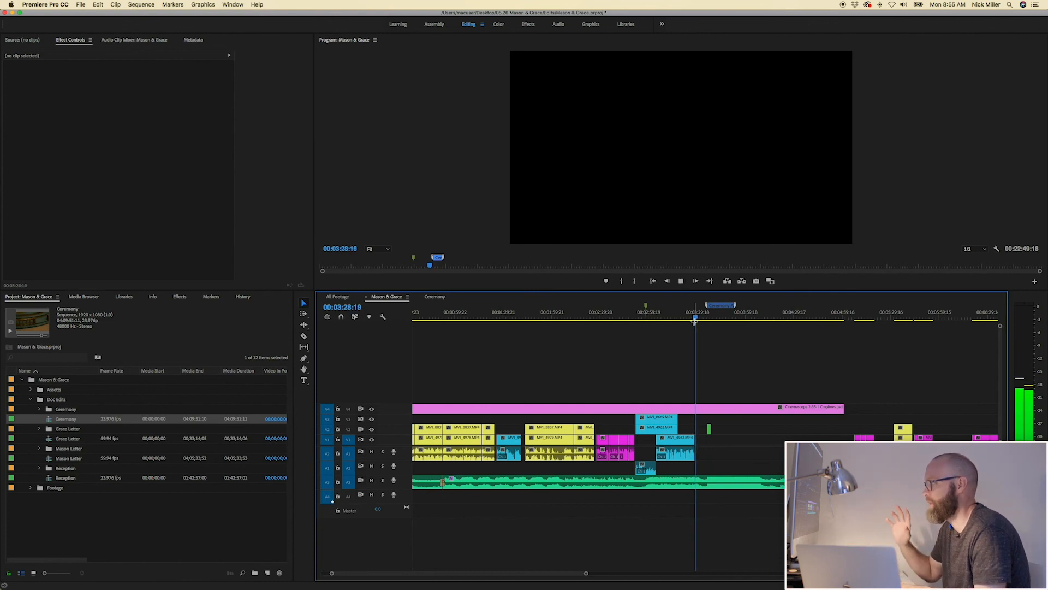
key(space)
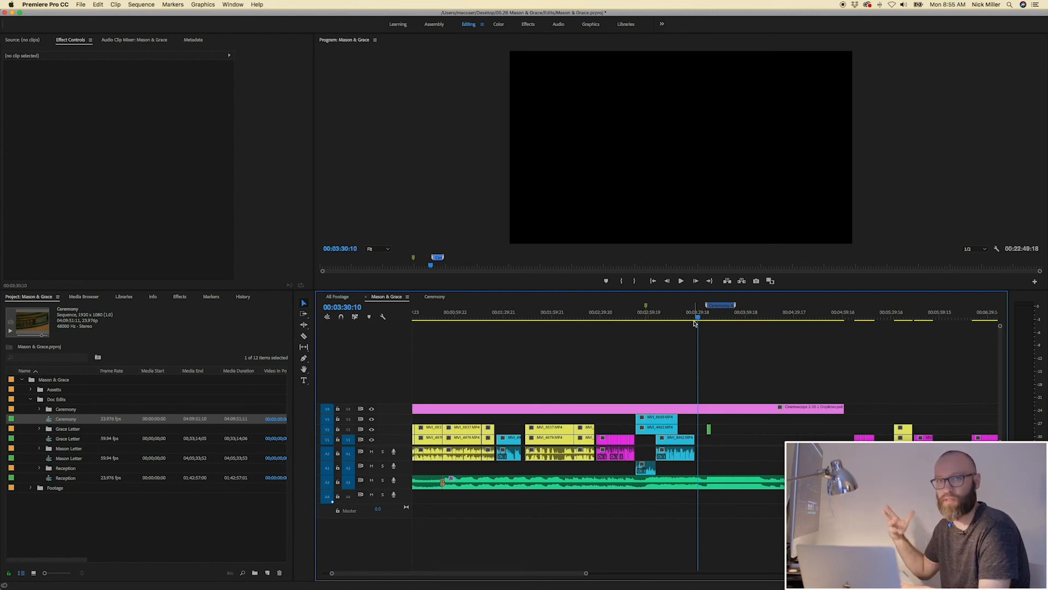
key(space)
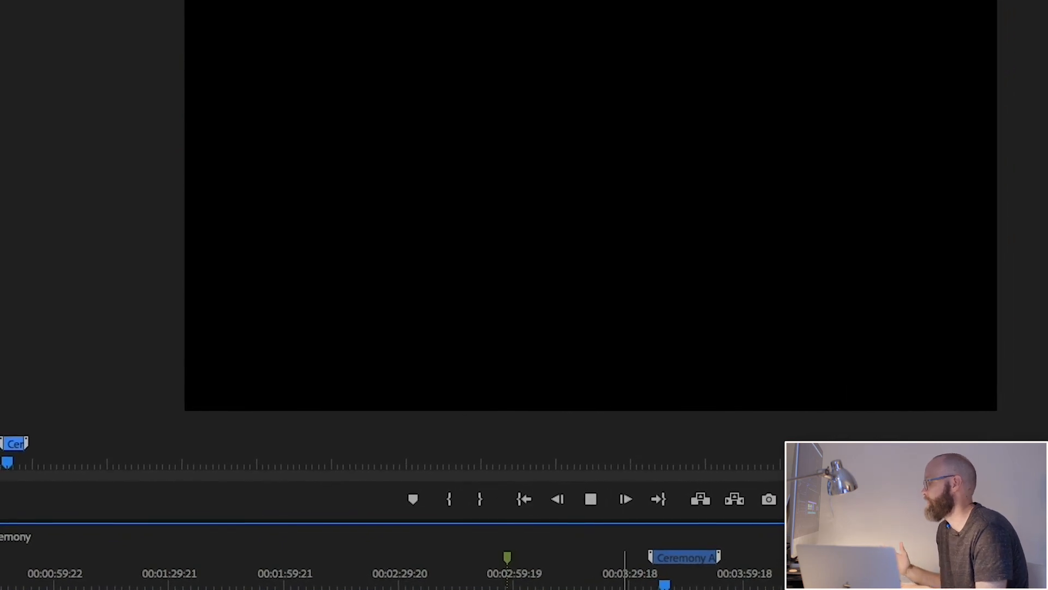
key(space)
key(equal)
key(equal)
key(equal)
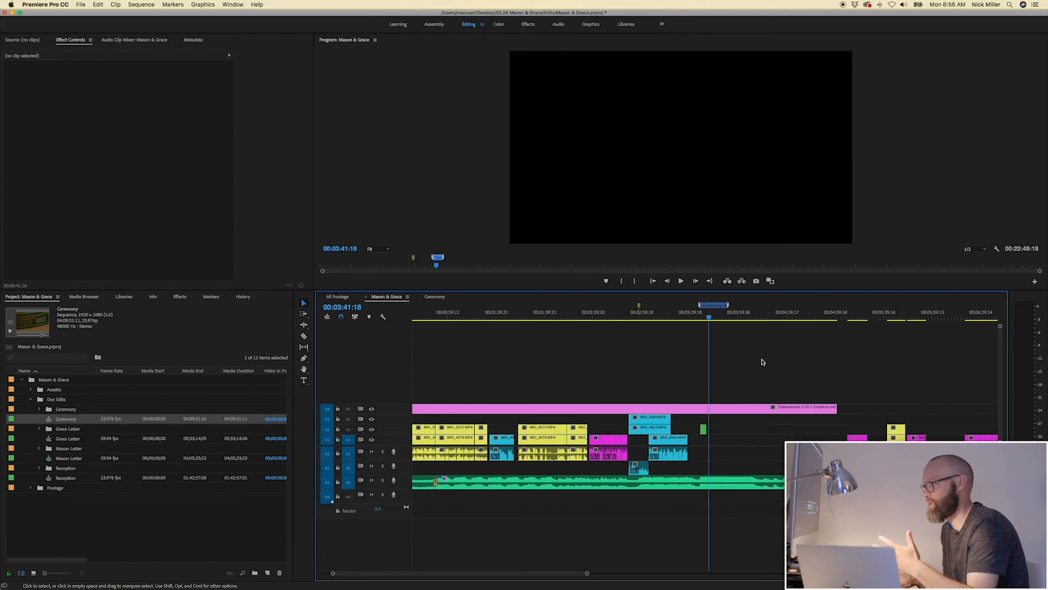
Copy the pink clip near 00:07:39 in the Mason & Grace sequence to 00:03:42:02 under the Ceremony marker
scroll(764, 362, right, 5)
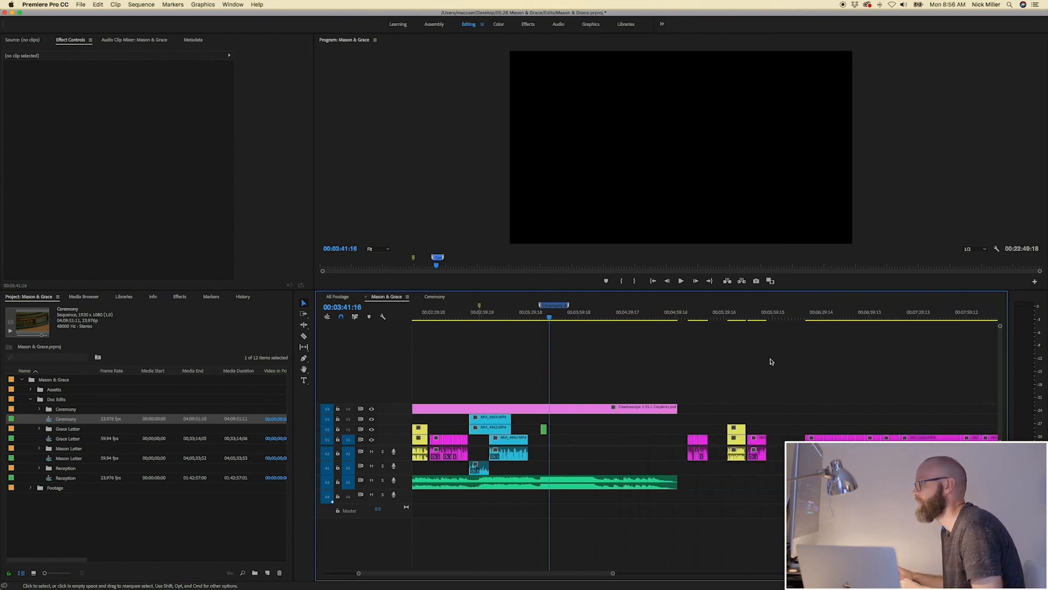
scroll(771, 362, right, 5)
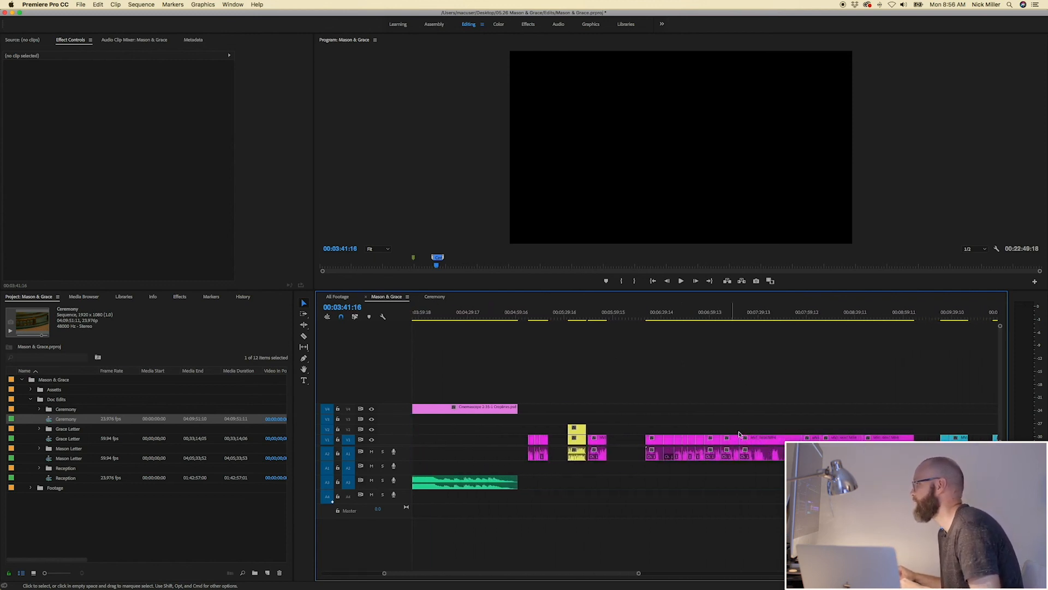
click(768, 438)
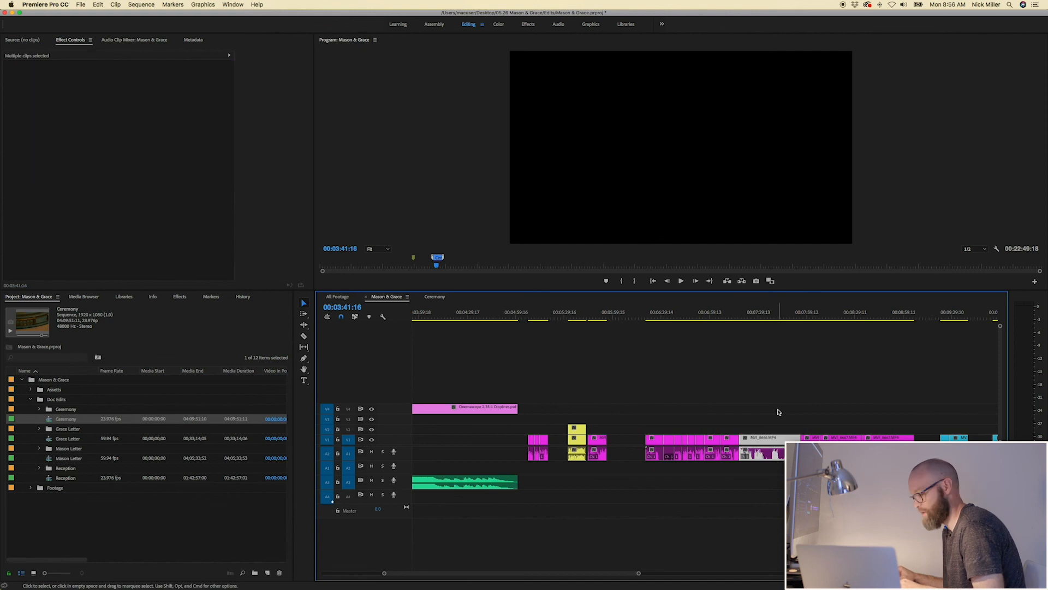
scroll(779, 406, left, 5)
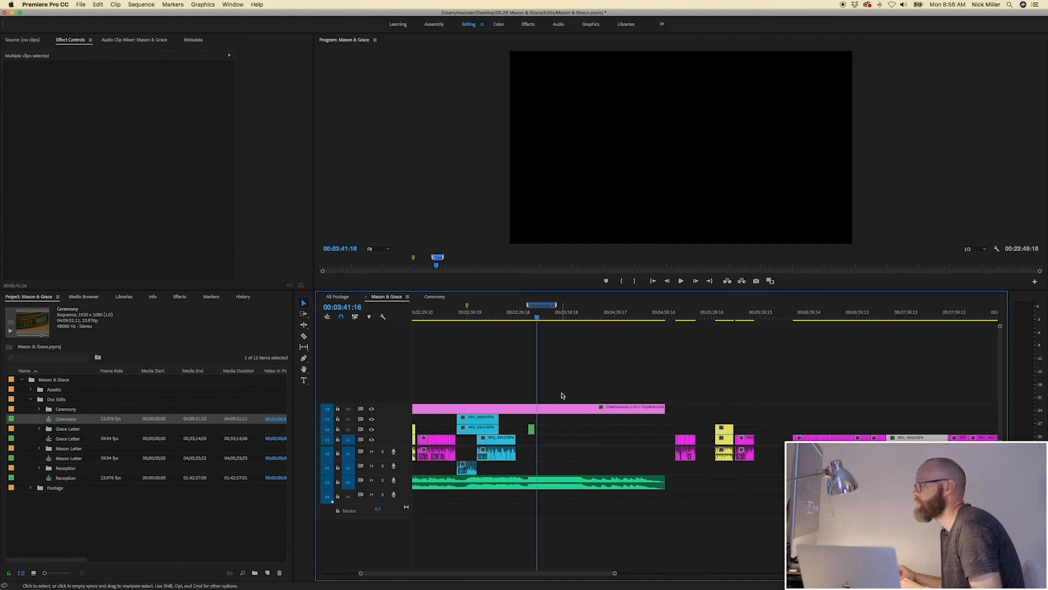
click(539, 318)
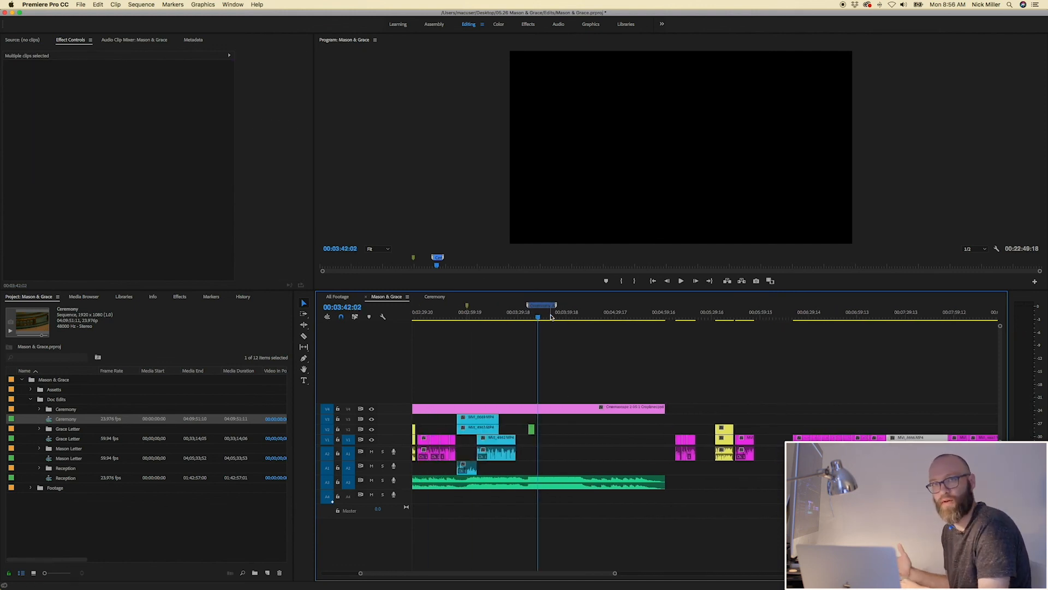
key(super+v)
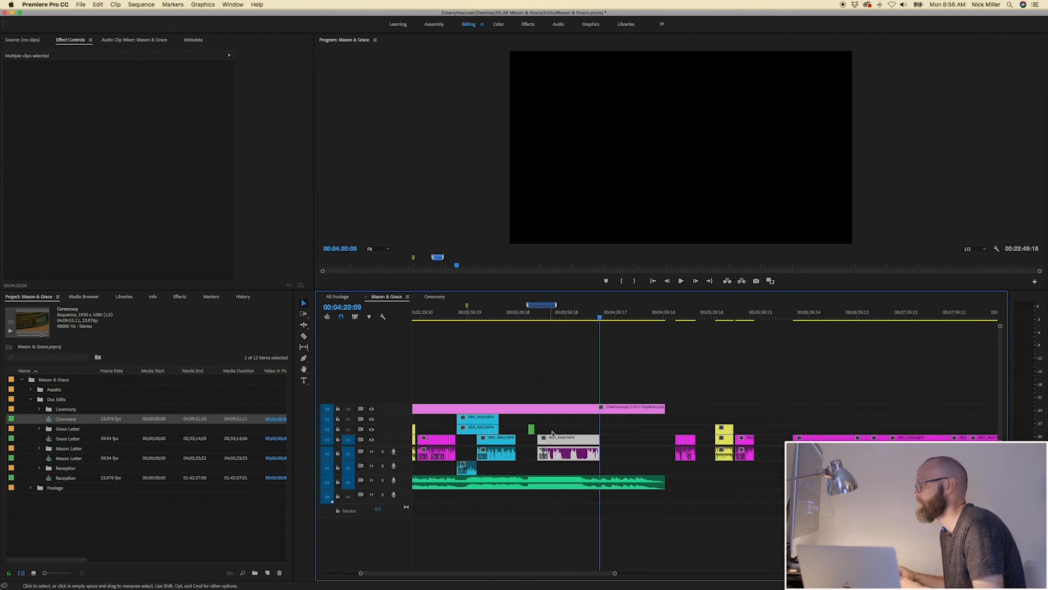
click(550, 426)
click(529, 318)
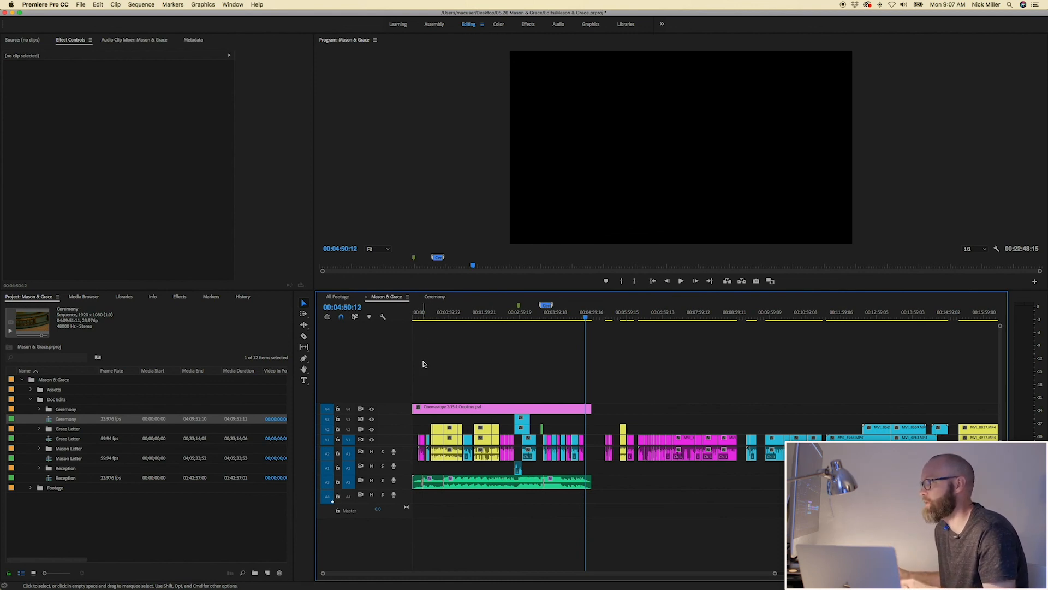
Review the first half of the assembled film, checking the letter and toast clips from 00:00:13:01 to 00:01:57:16
click(421, 318)
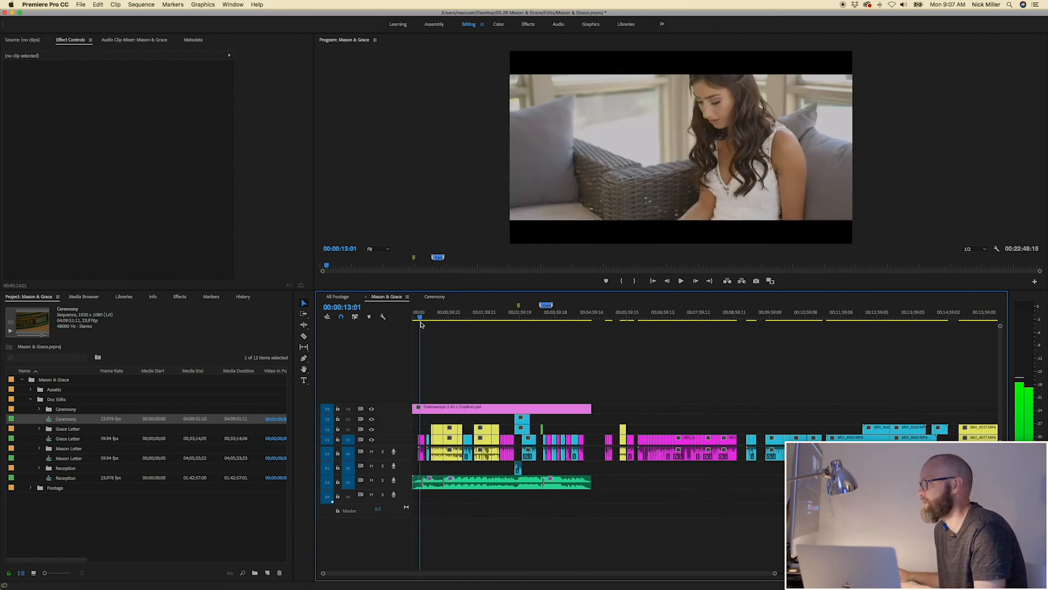
mouse_move(419, 316)
mouse_down()
mouse_move(429, 326)
mouse_move(439, 317)
mouse_up()
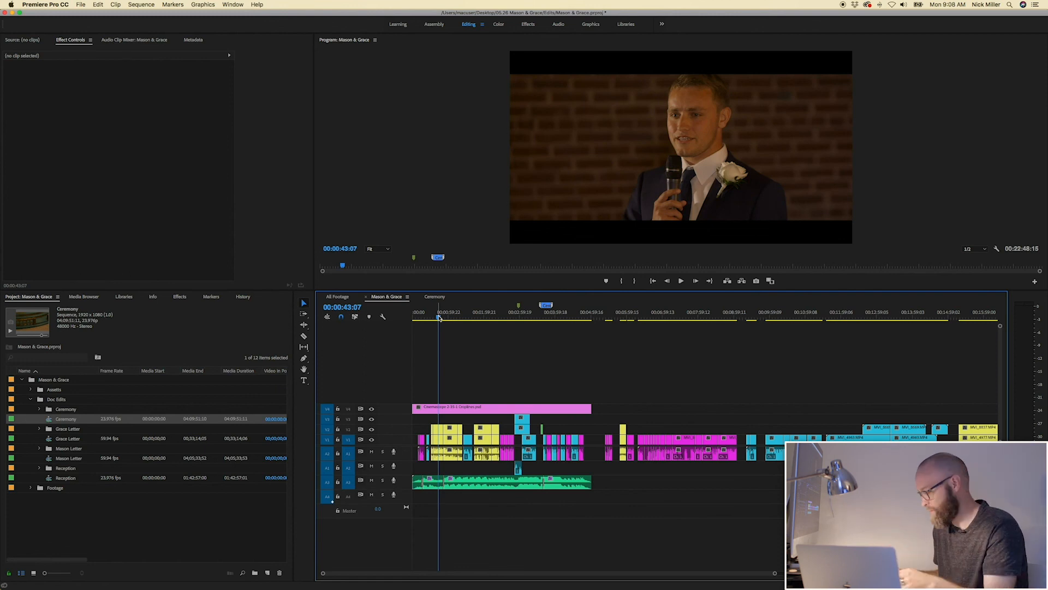
key(equal)
key(equal)
click(640, 315)
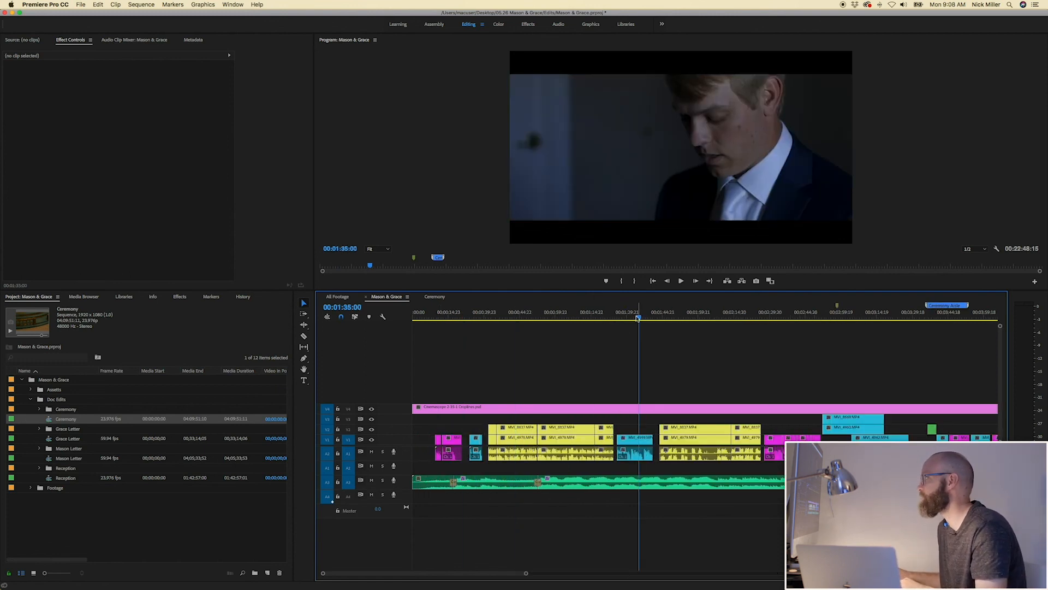
click(693, 320)
scroll(588, 384, down, 5)
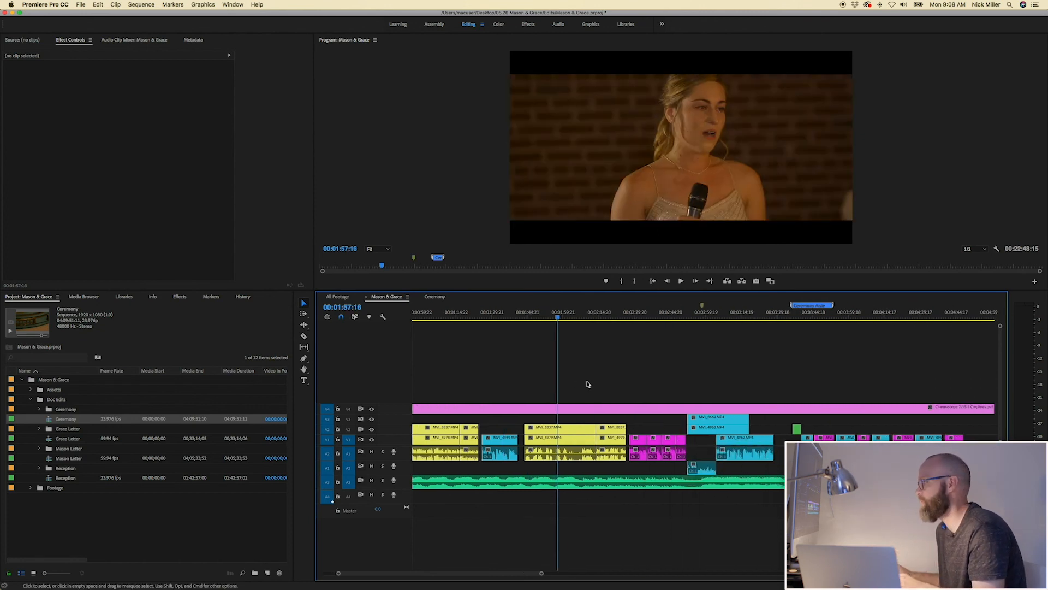
Review the second half of the film from 00:02:30:08 through the first-look and ceremony sections to 00:04:57:01
click(636, 314)
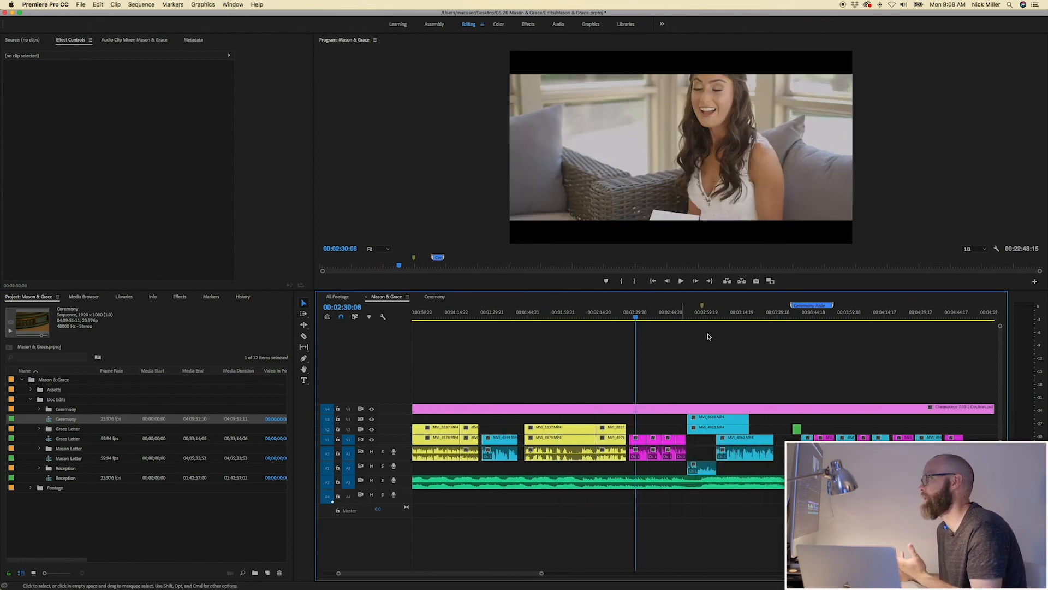
click(707, 312)
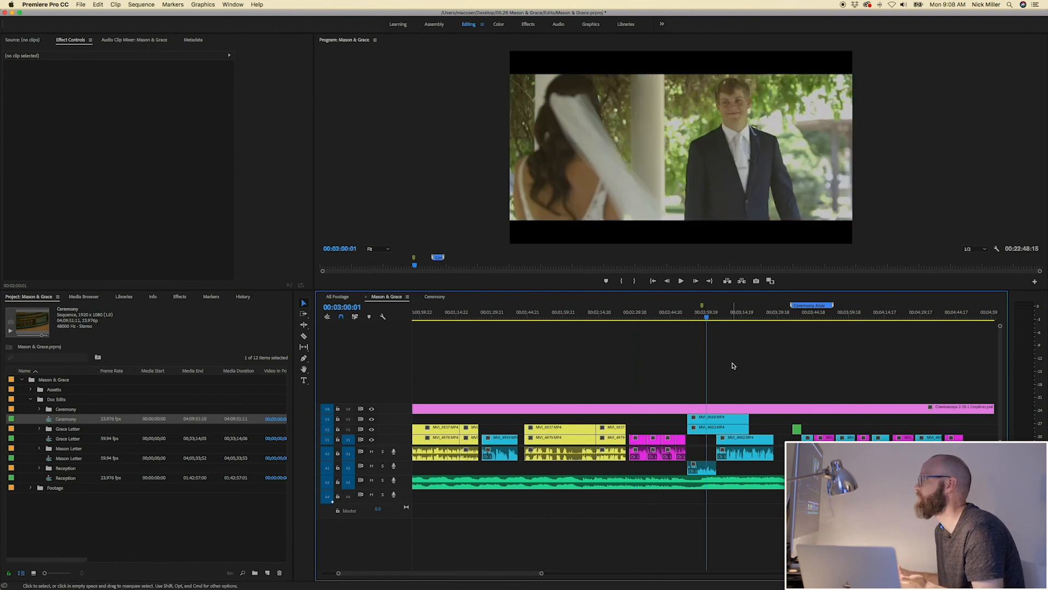
scroll(734, 365, down, 3)
click(654, 312)
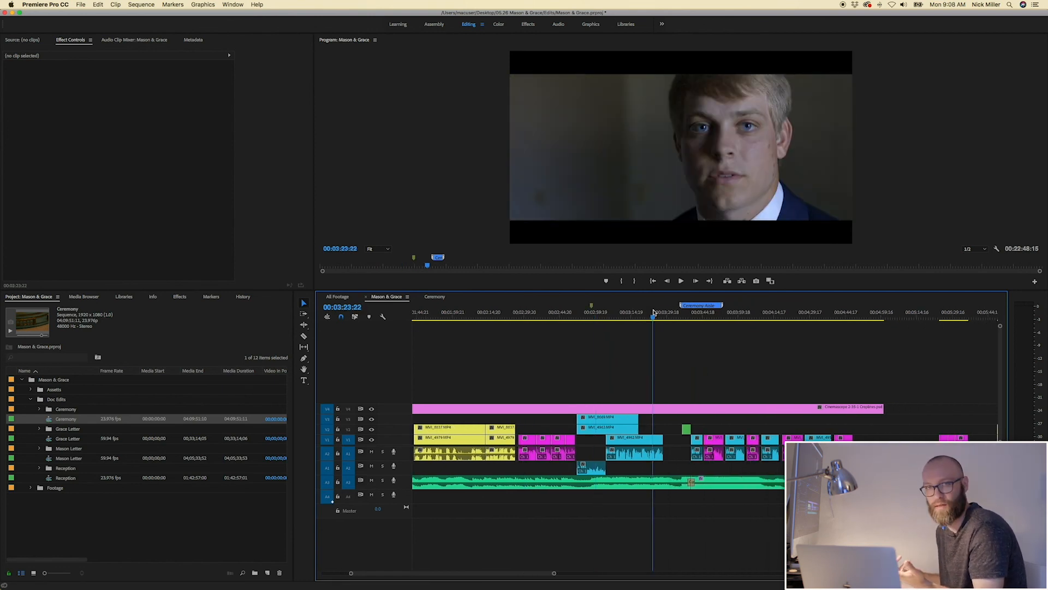
click(698, 316)
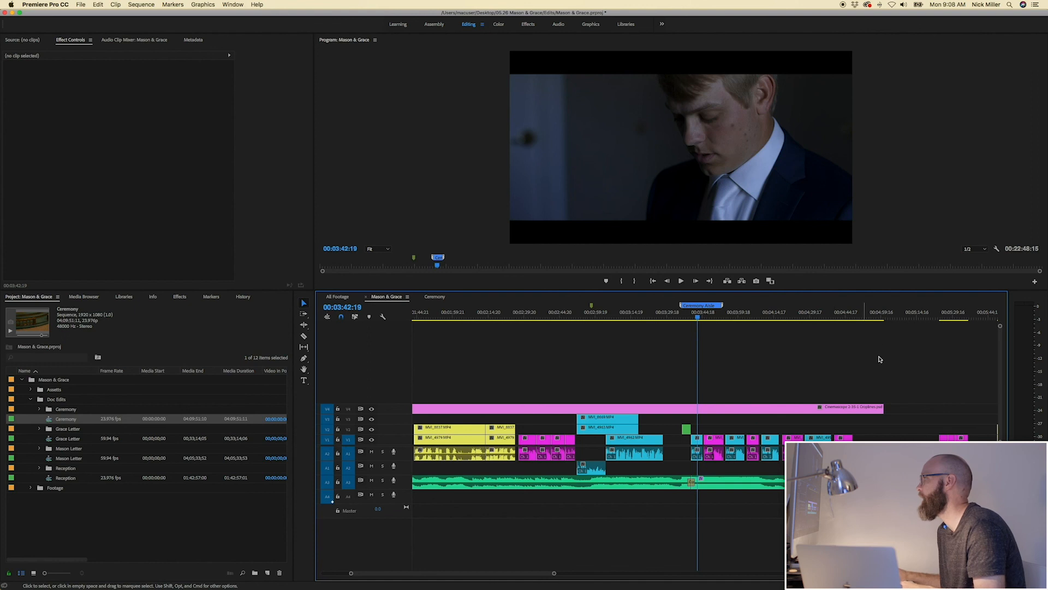
drag(856, 317, 875, 319)
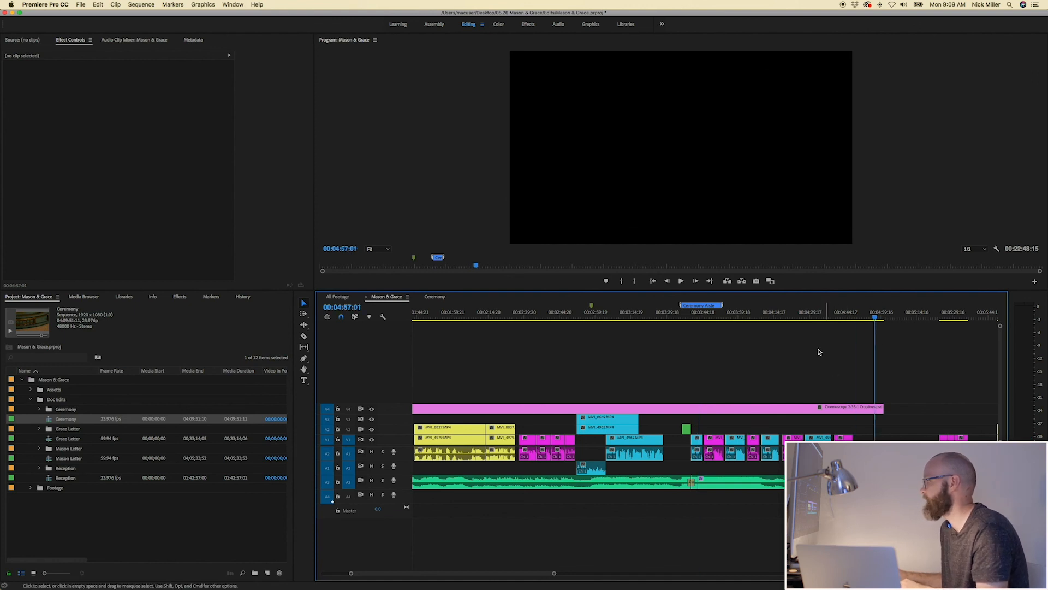
Move the Cinemascope 2-35-1 Croplines clip up one video track, keeping it at the start of the sequence
key(minus)
key(minus)
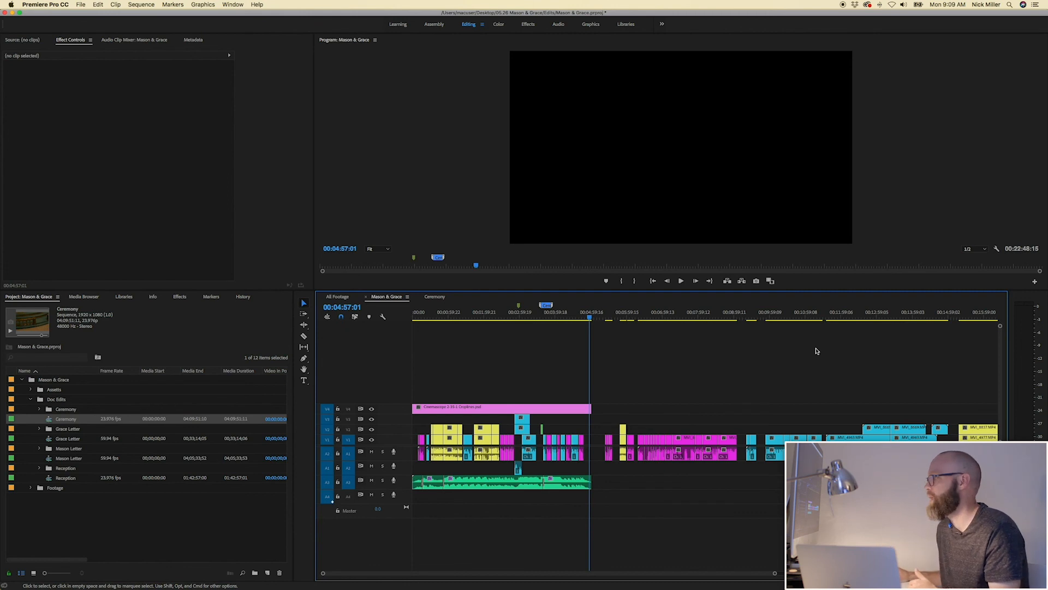
drag(503, 408, 499, 399)
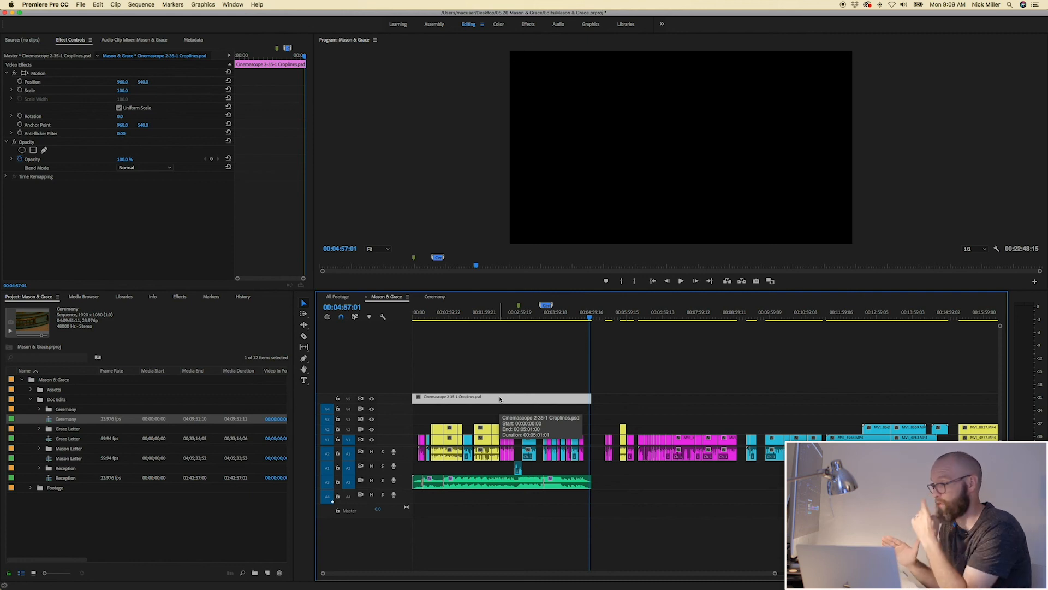
Go to 00:00:50:04 and select the long middle section of the song to inspect its audio effects
click(443, 314)
click(467, 486)
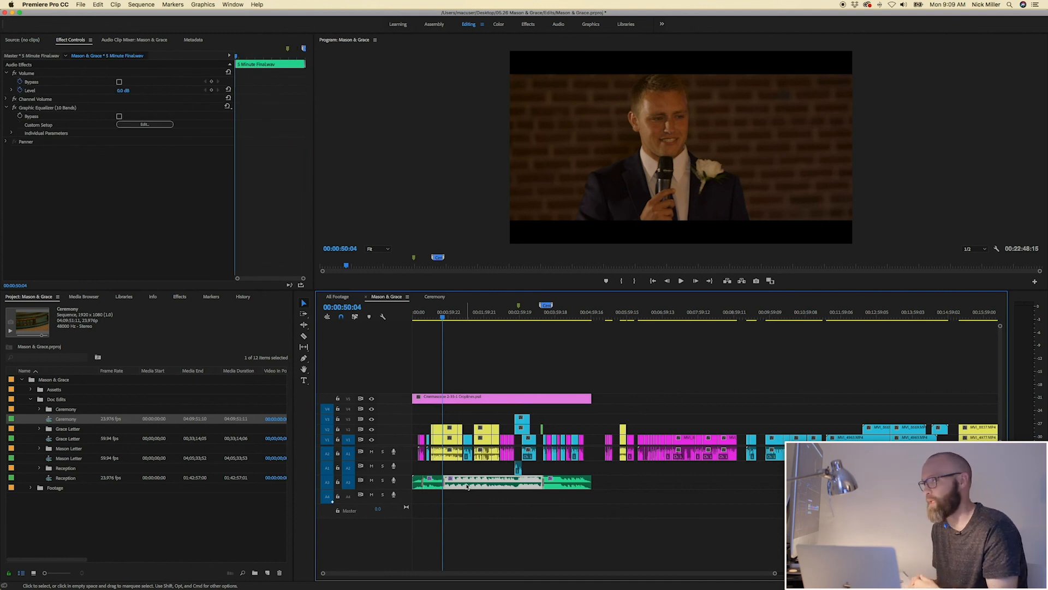